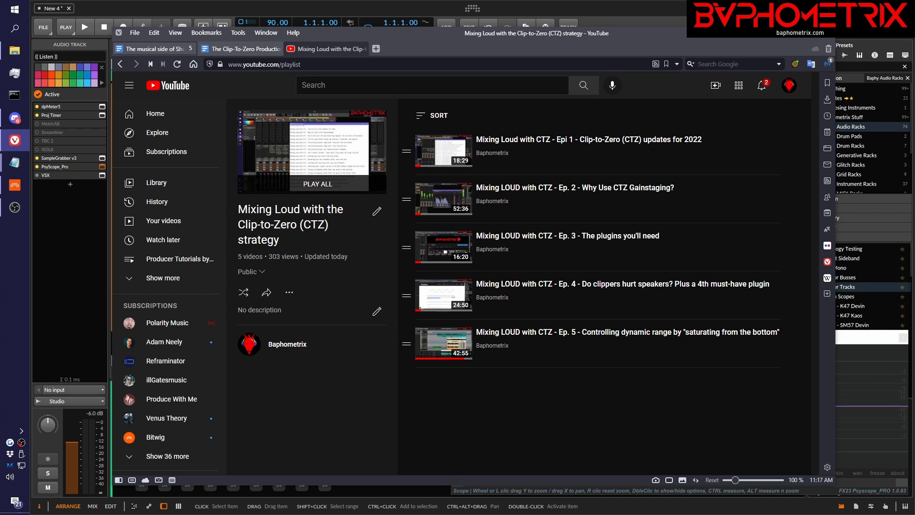
# Step: Switch to Notepad and examine the Mixing Loud with CTZ episode list, highlighting the upcoming clipping, loudness-target, mix-anchor and mix-framework topics
pyautogui.click(14, 162)
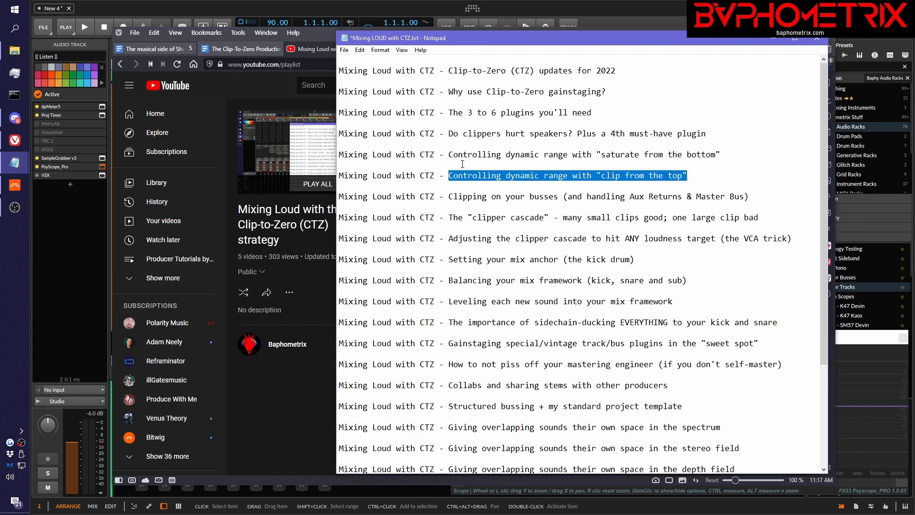
pyautogui.scroll(-2, 553, 204)
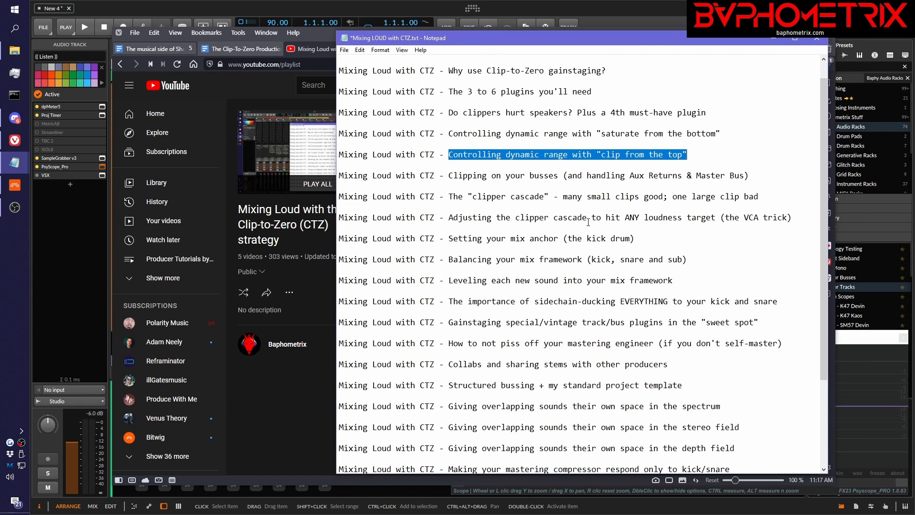
pyautogui.scroll(2, 588, 222)
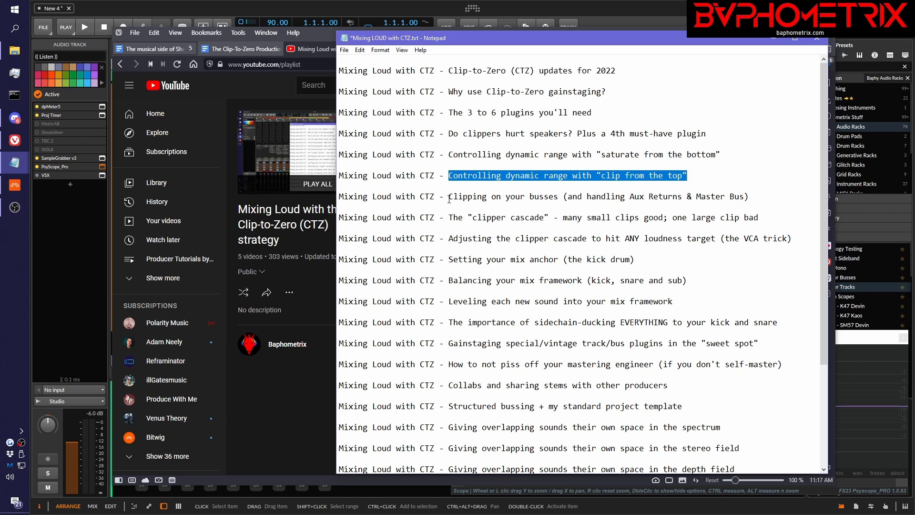
pyautogui.moveTo(448, 201); pyautogui.dragTo(797, 304)
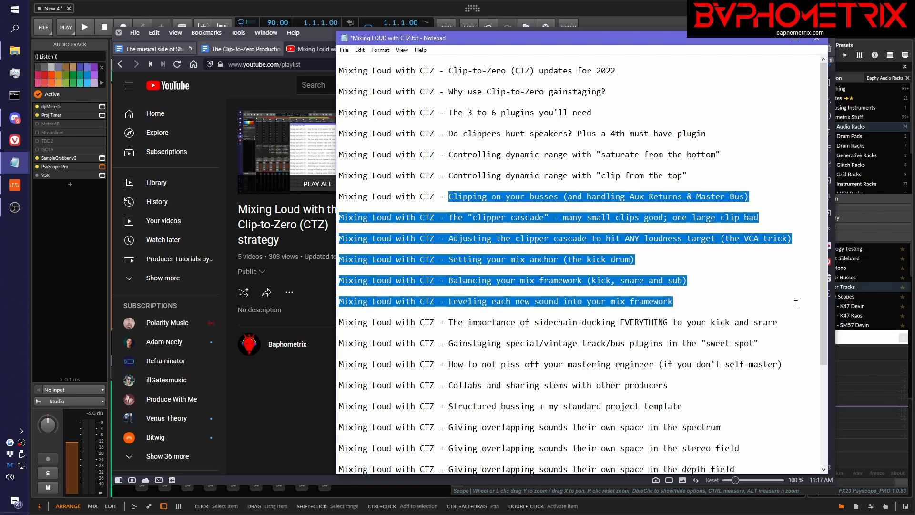
pyautogui.click(728, 306)
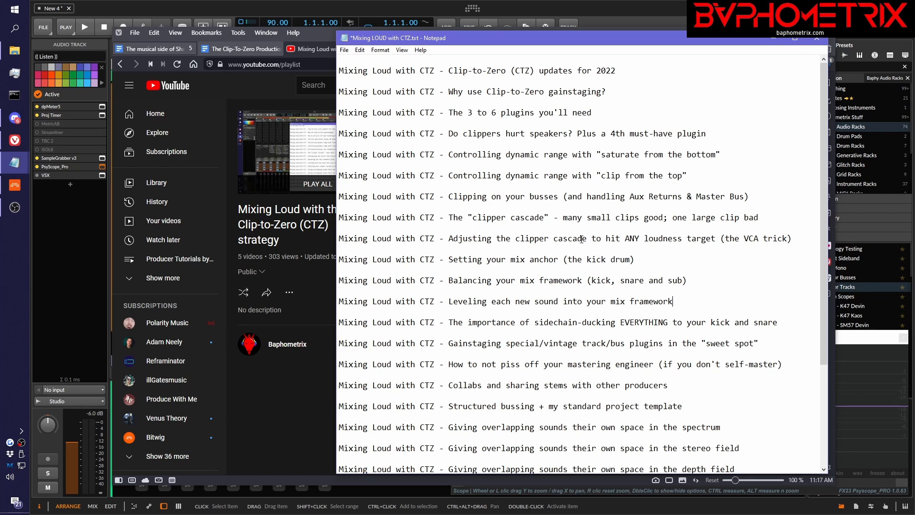
pyautogui.moveTo(793, 239); pyautogui.dragTo(588, 238)
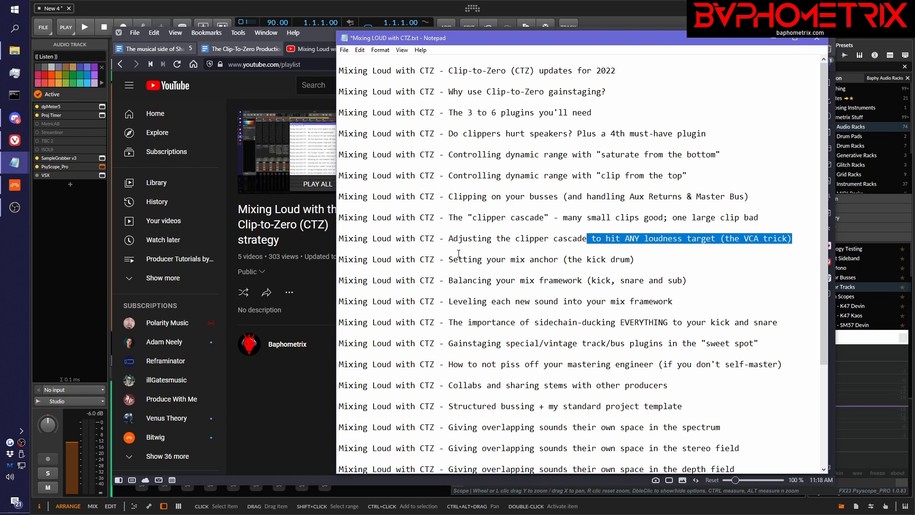
pyautogui.moveTo(449, 259); pyautogui.dragTo(691, 276)
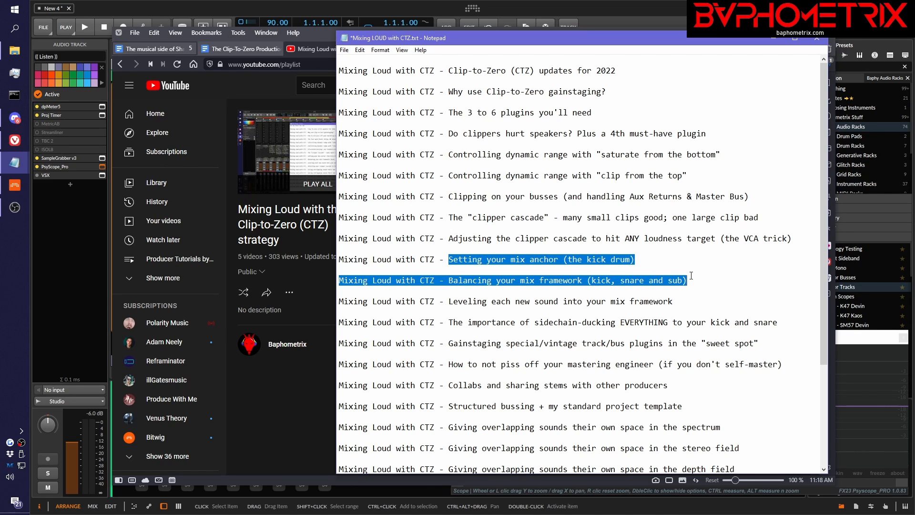
pyautogui.click(453, 302)
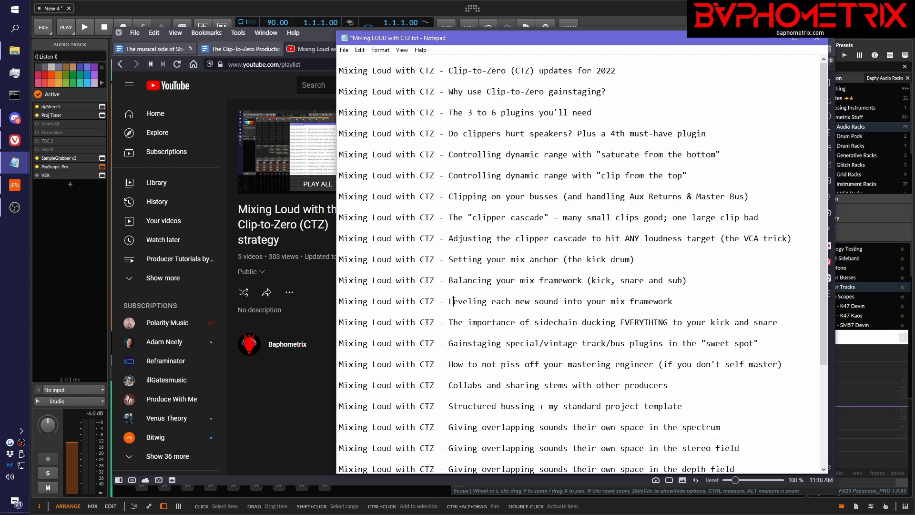
pyautogui.moveTo(453, 302); pyautogui.dragTo(683, 298)
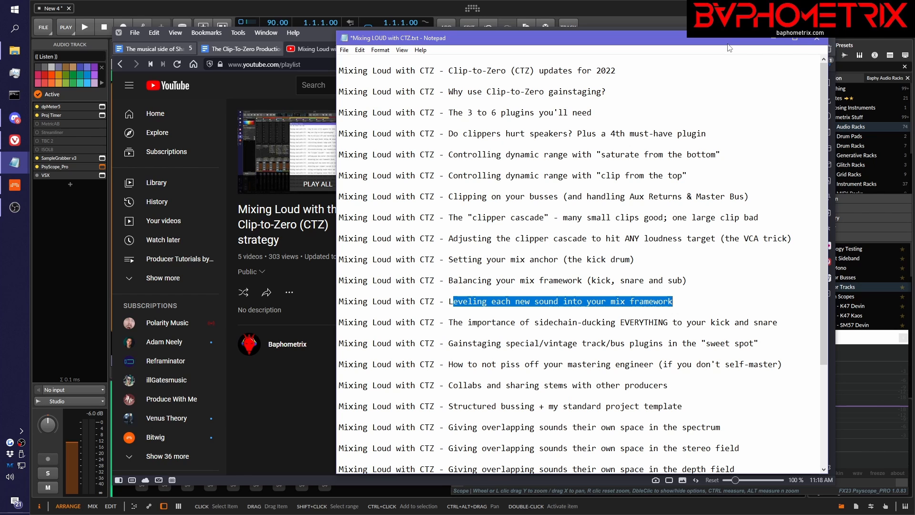
pyautogui.scroll(-1, 621, 211)
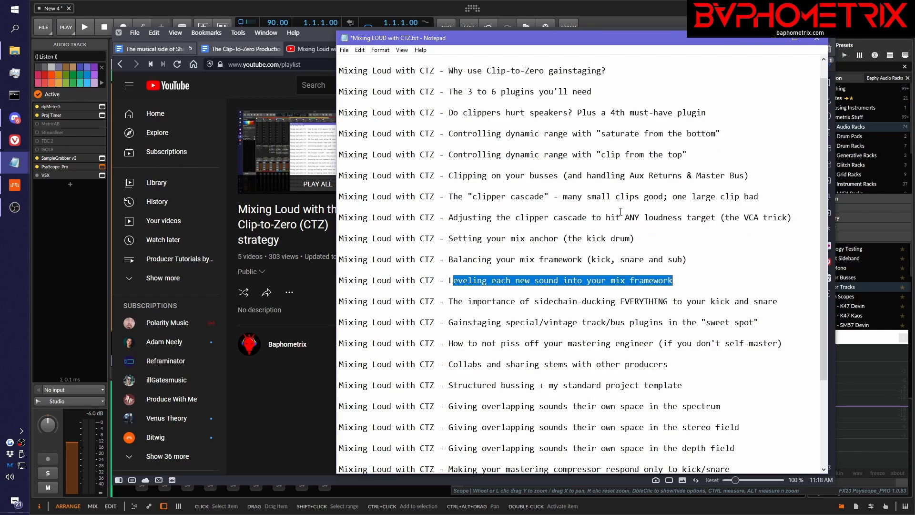
pyautogui.scroll(-2, 621, 211)
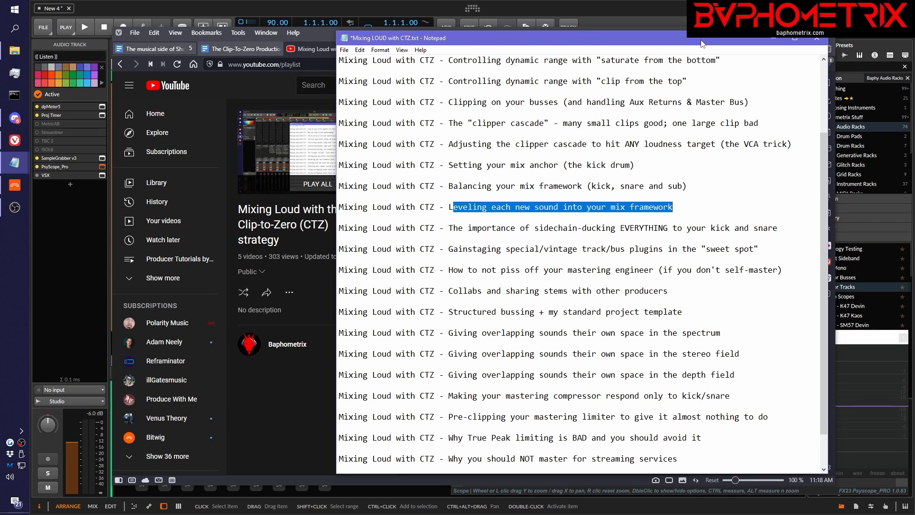
pyautogui.moveTo(701, 43); pyautogui.dragTo(287, 141)
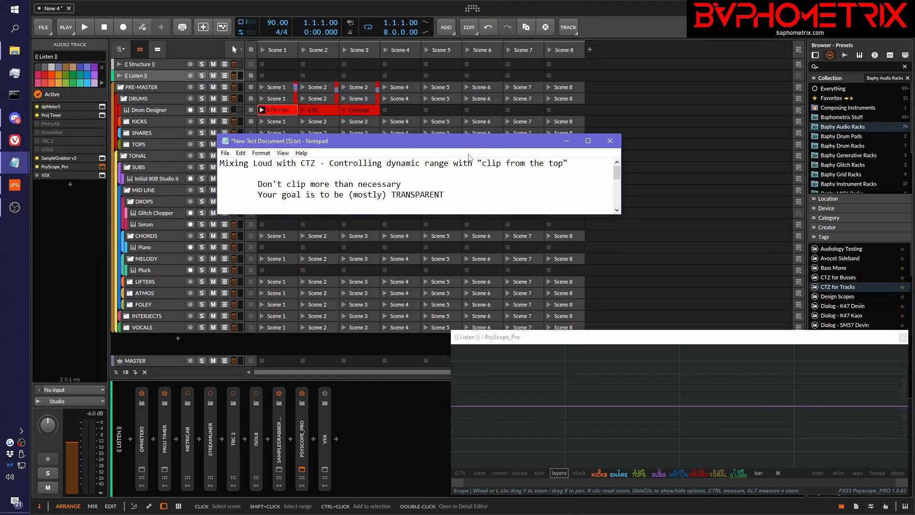
# Step: Highlight the notes "Don't clip more than necessary" and "Your goal is to be (mostly) TRANSPARENT", and move the notes window out of view
pyautogui.moveTo(482, 139); pyautogui.dragTo(477, 86)
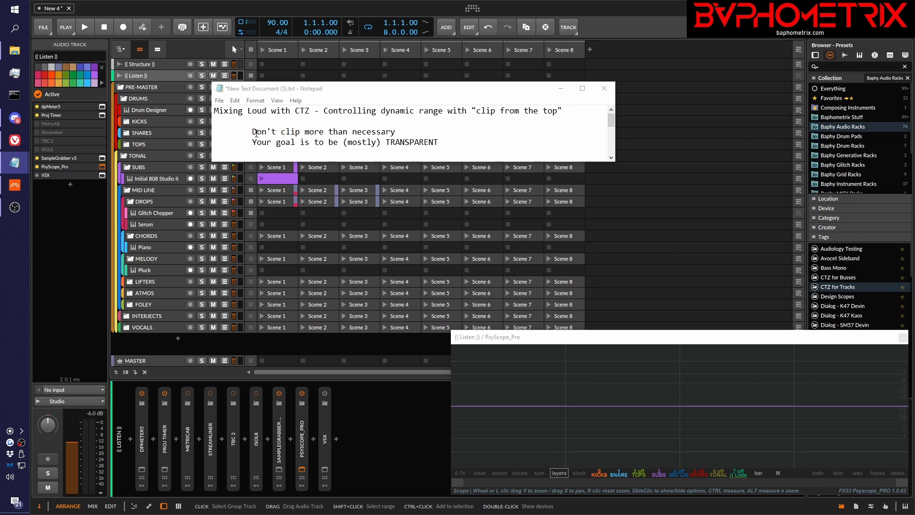
pyautogui.moveTo(253, 131); pyautogui.dragTo(408, 135)
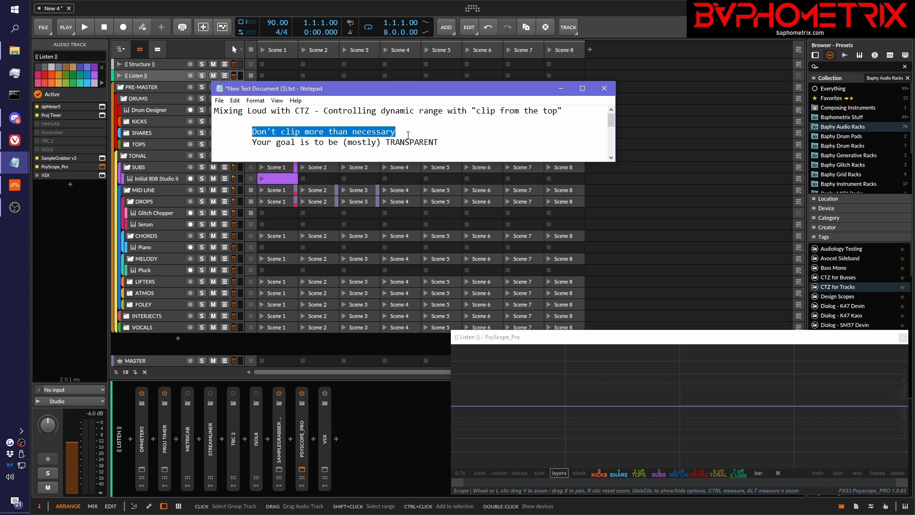
pyautogui.click(408, 135)
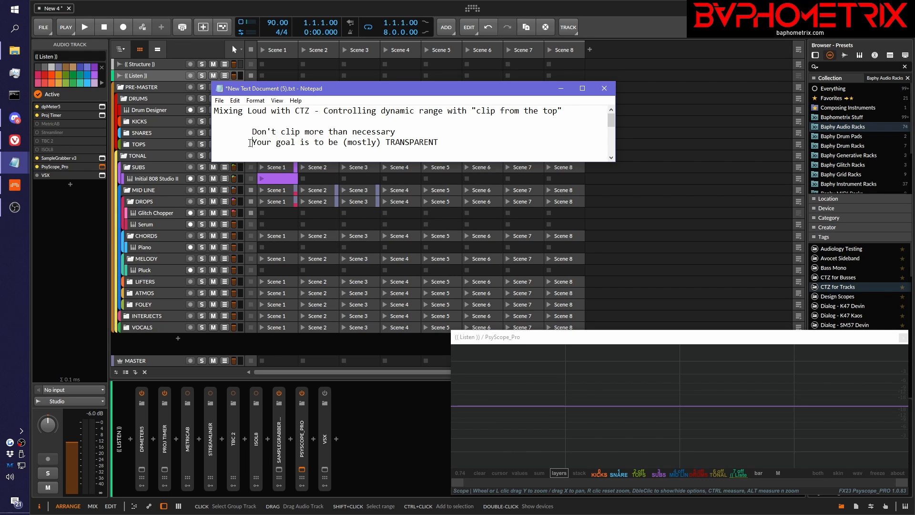
pyautogui.moveTo(250, 143); pyautogui.dragTo(443, 142)
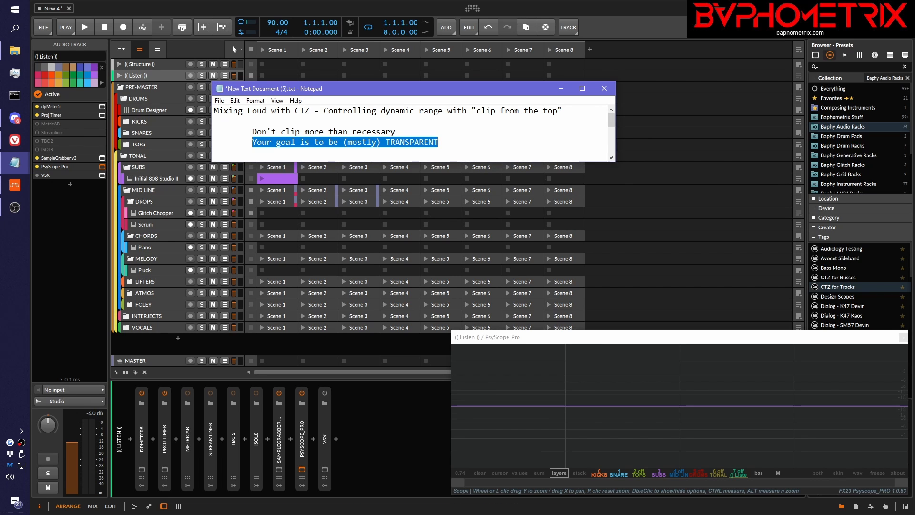
pyautogui.moveTo(518, 90); pyautogui.dragTo(914, 96)
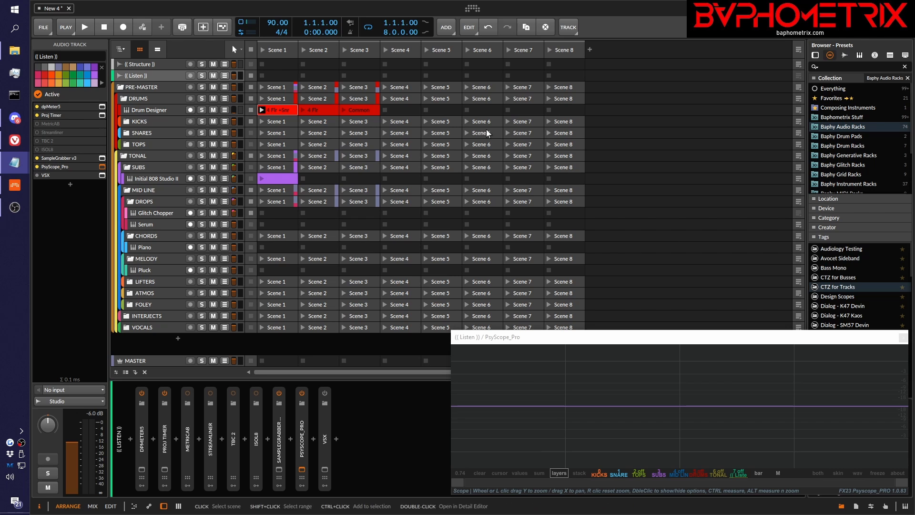
# Step: Return to Bitwig Studio and briefly play the Drum Designer clip to capture the kick and snare waveforms in PsyScope Pro
pyautogui.click(418, 10)
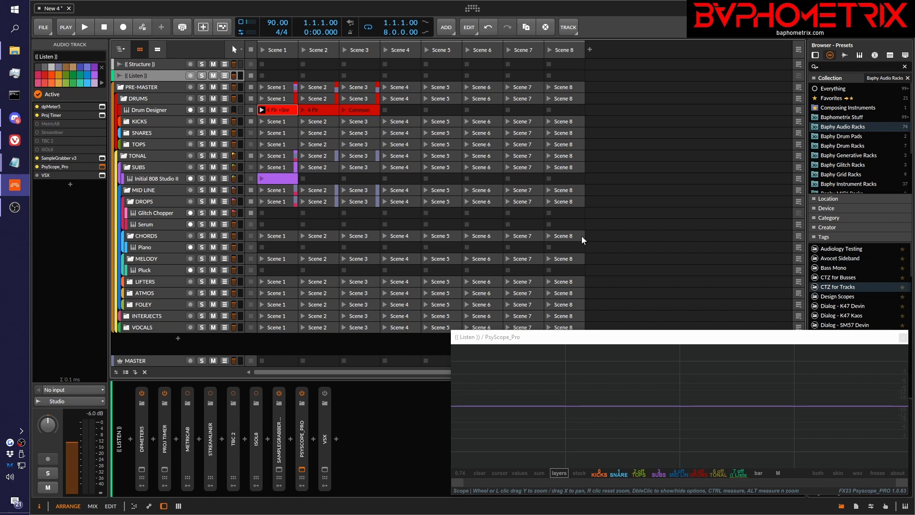
pyautogui.press('space')
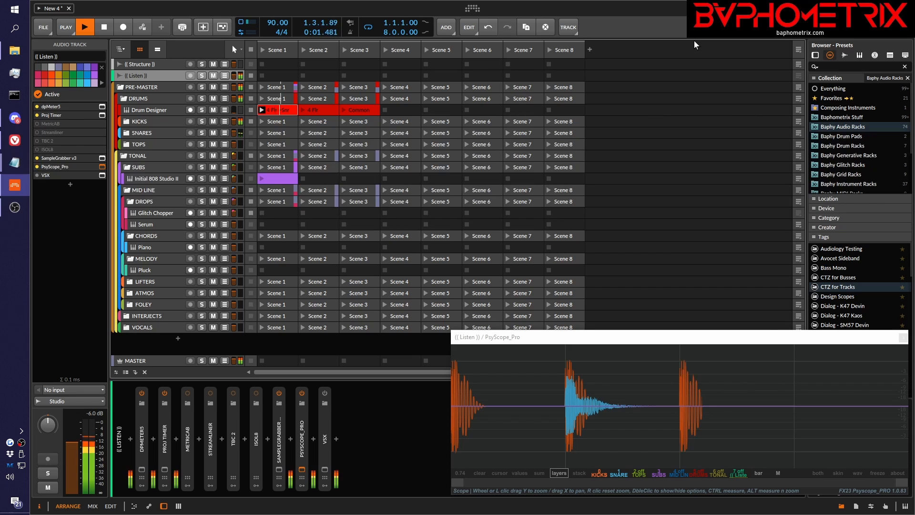
pyautogui.press('space')
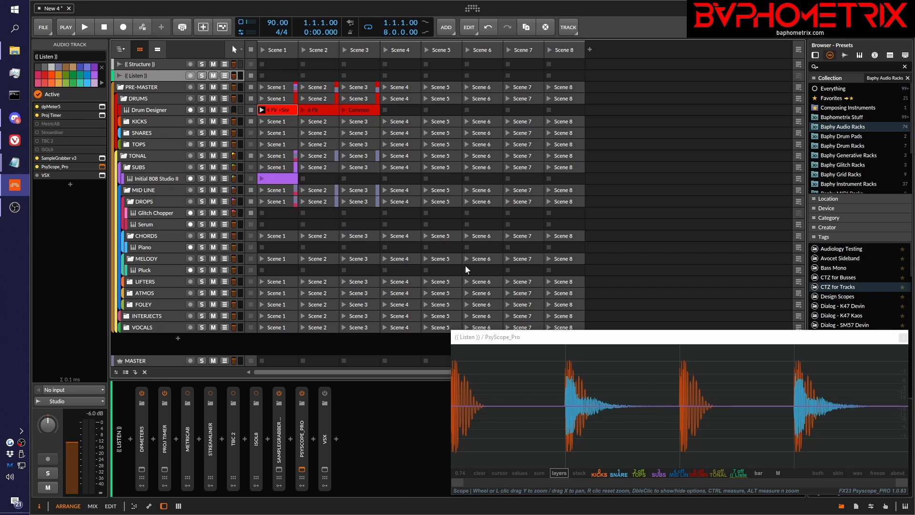
# Step: Show the mixer, display the summed waveform in PsyScope Pro and set its vertical zoom to 0.55
pyautogui.hotkey('alt', '2')
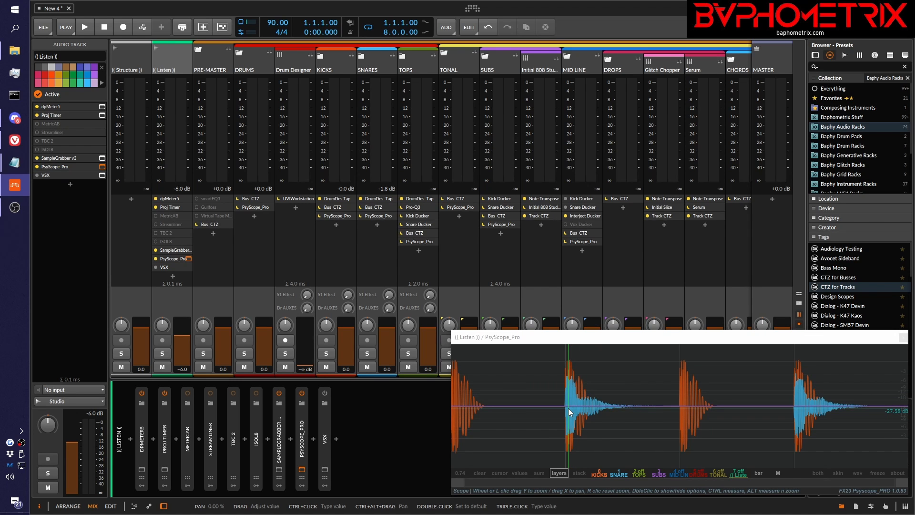
pyautogui.click(540, 472)
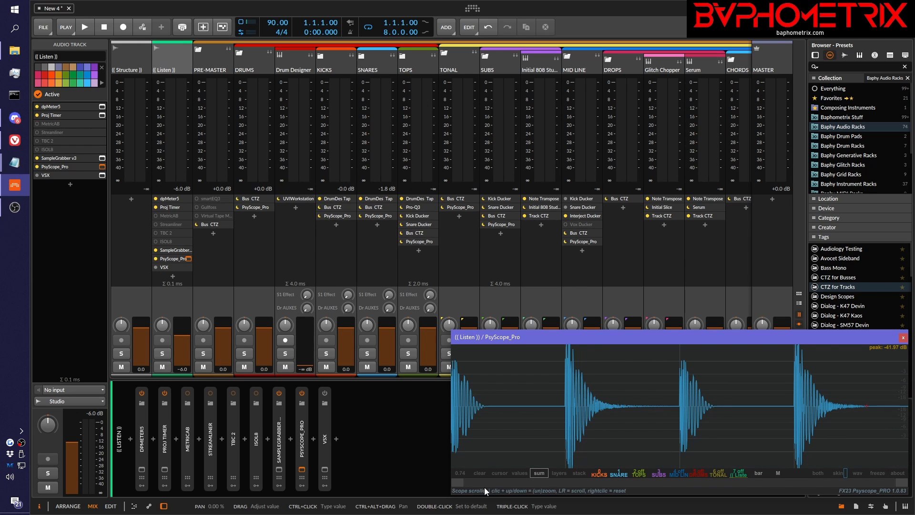
pyautogui.moveTo(463, 477); pyautogui.dragTo(460, 480)
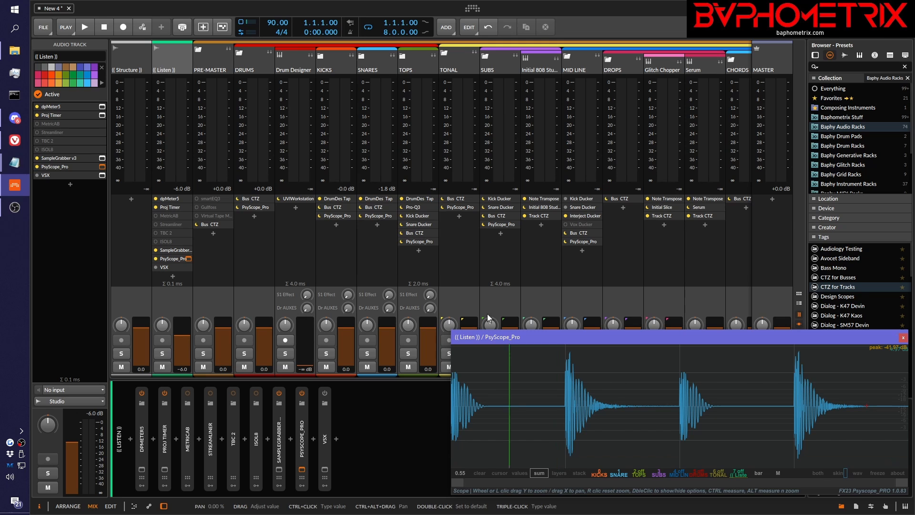
# Step: Select the DRUMS group, return PsyScope Pro to layered display and briefly play the kick and snare loop
pyautogui.click(258, 55)
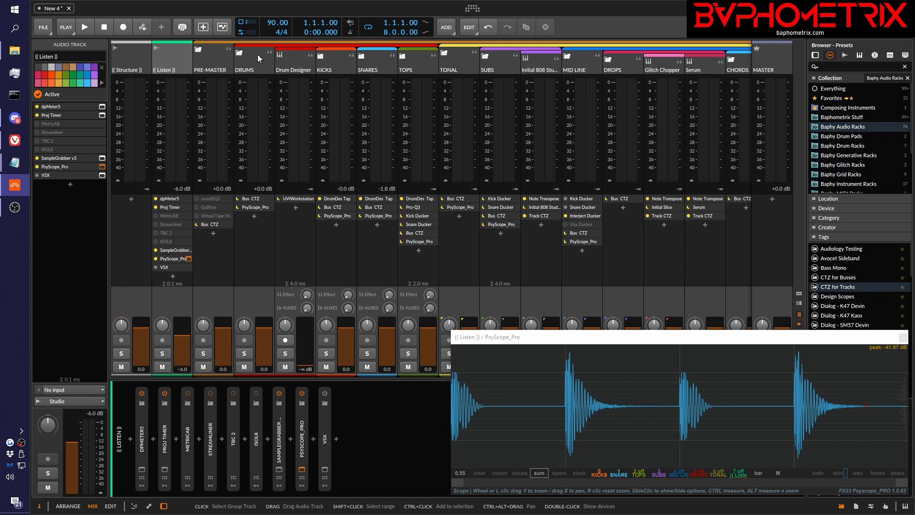
pyautogui.click(257, 54)
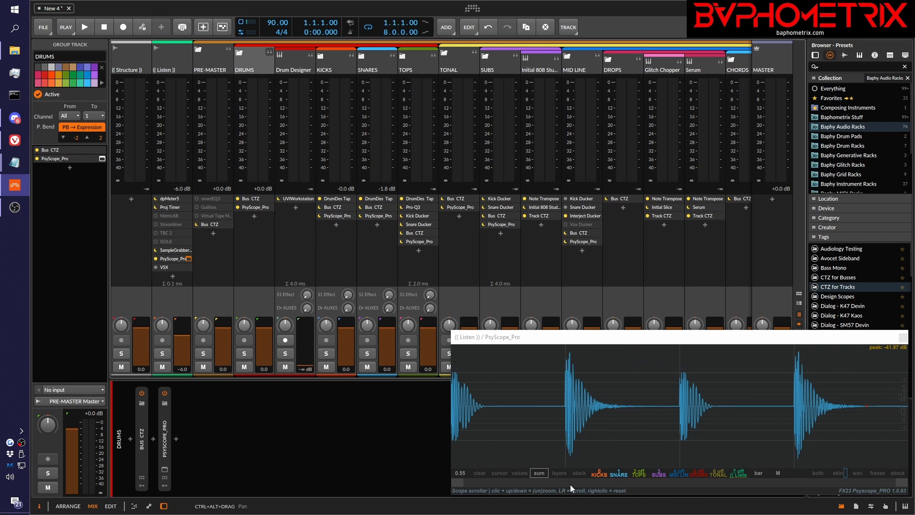
pyautogui.click(558, 473)
pyautogui.press('space')
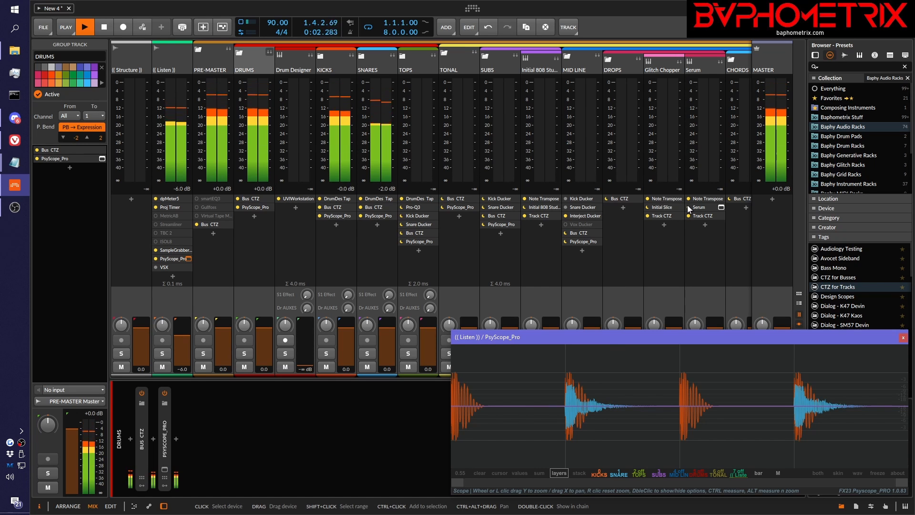
pyautogui.press('space')
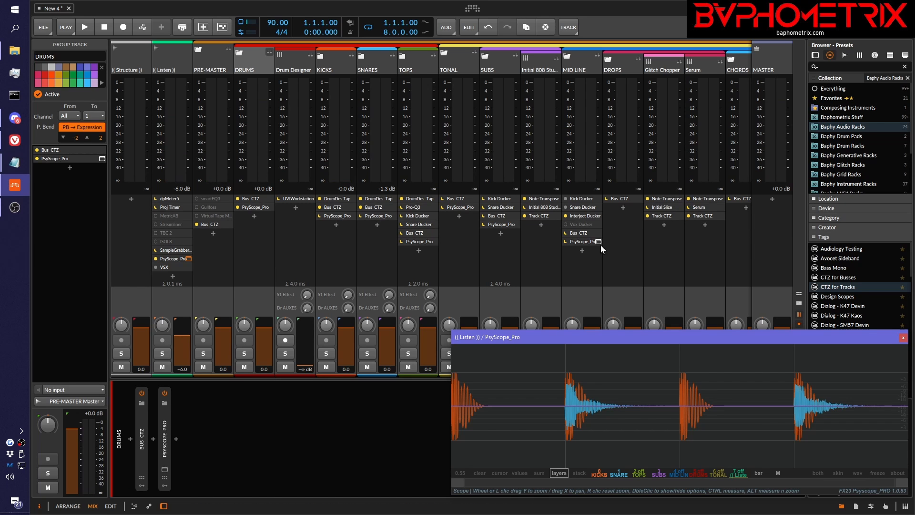
# Step: Reposition the PsyScope Pro window, return to the arrange view and launch the Initial 808 Studio II clip alongside the drums, stopping playback after listening
pyautogui.moveTo(691, 334); pyautogui.dragTo(644, 332)
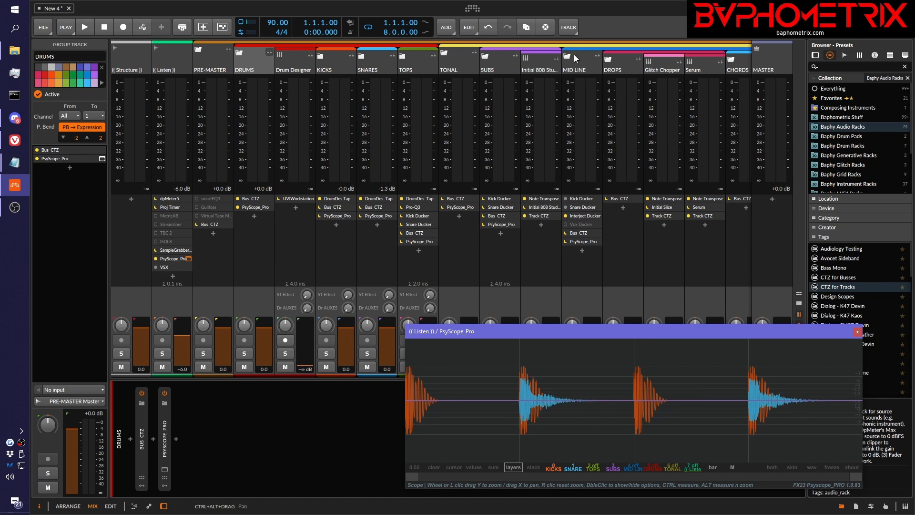
pyautogui.hotkey('alt', '1')
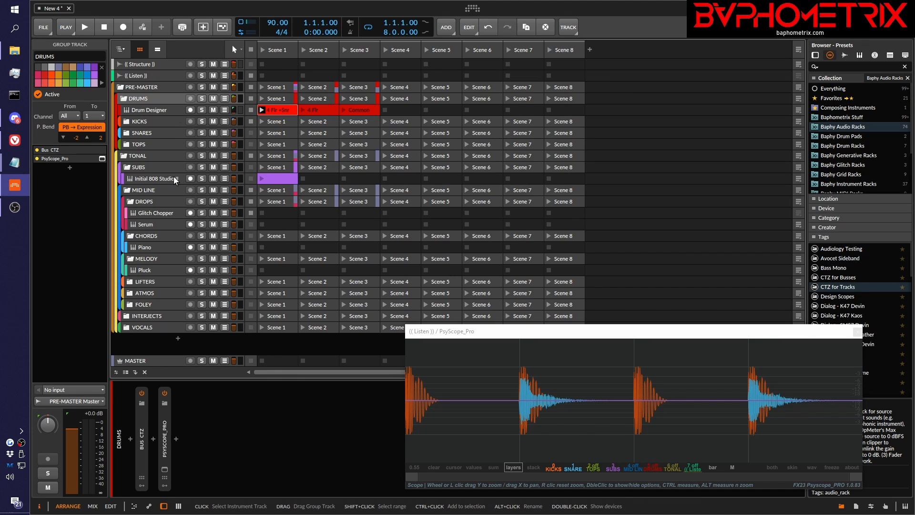
pyautogui.click(261, 178)
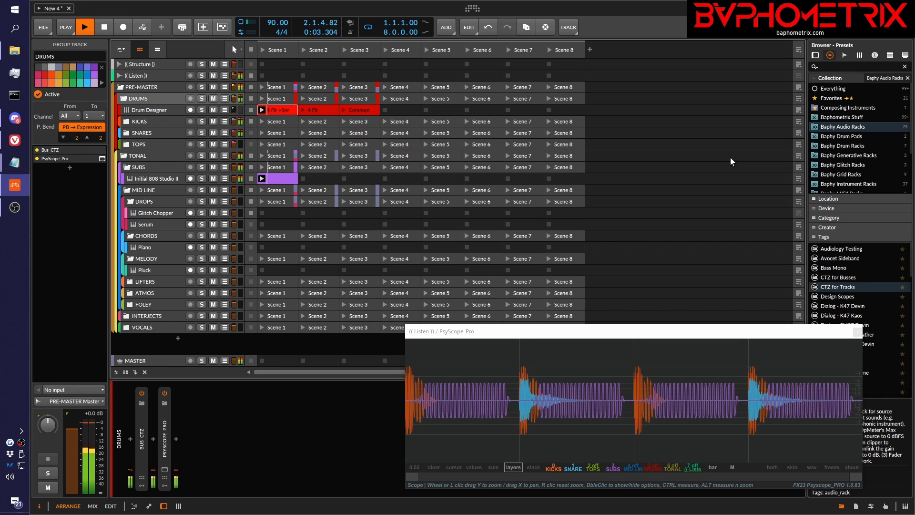
pyautogui.press('space')
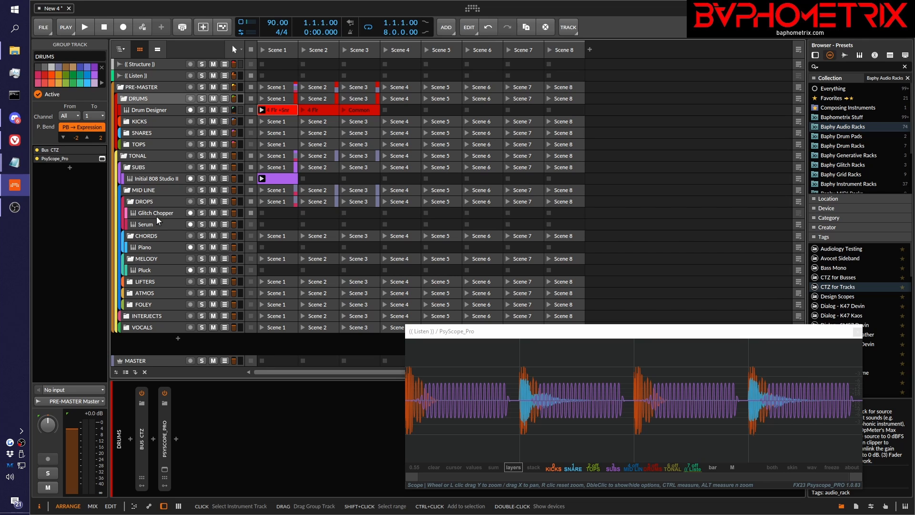
# Step: Arm the Serum track for recording and audition it over the drum and sub loop, stopping playback when done
pyautogui.click(161, 227)
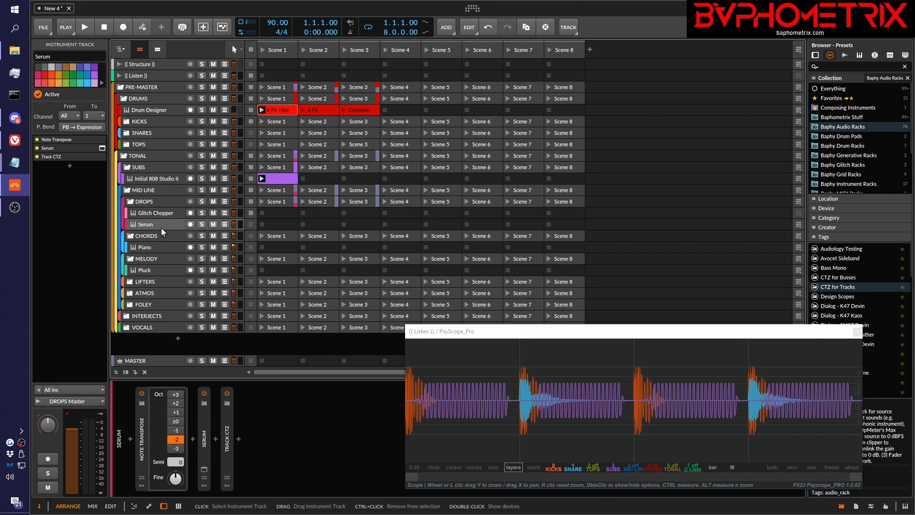
pyautogui.click(191, 224)
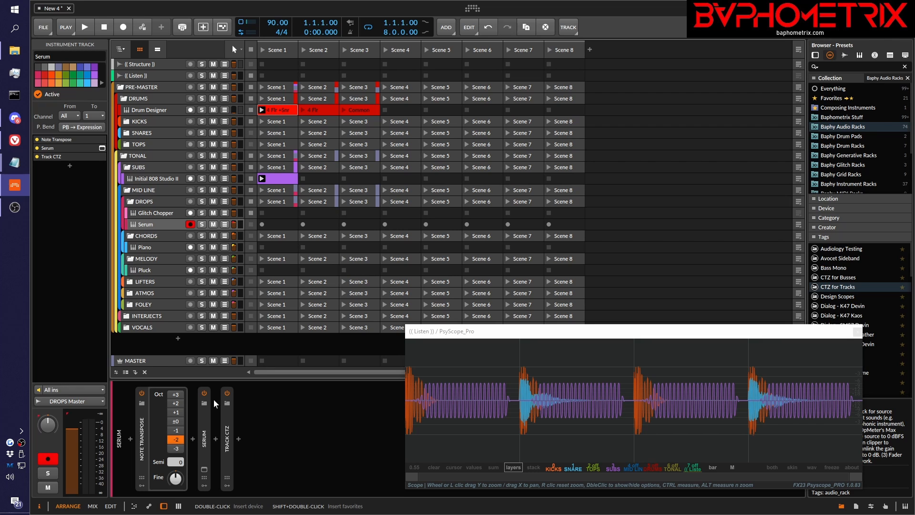
pyautogui.press('space')
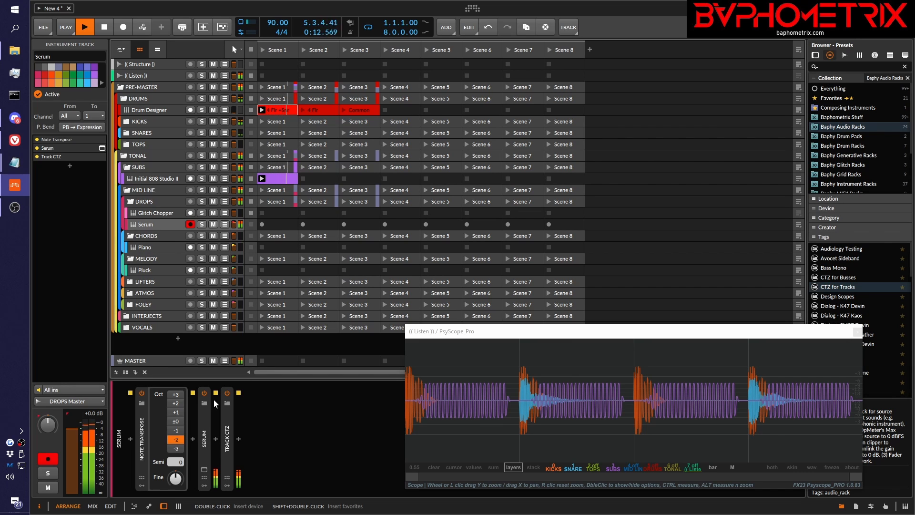
pyautogui.press('space')
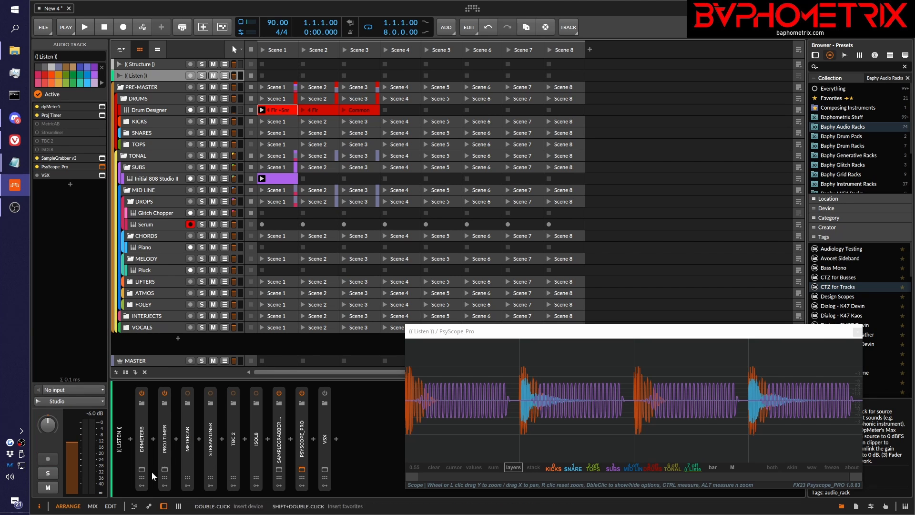
# Step: Open dpMeter5 from the Listen track, move its window aside above the scope, and show the MID LINE layer in PsyScope Pro
pyautogui.click(142, 469)
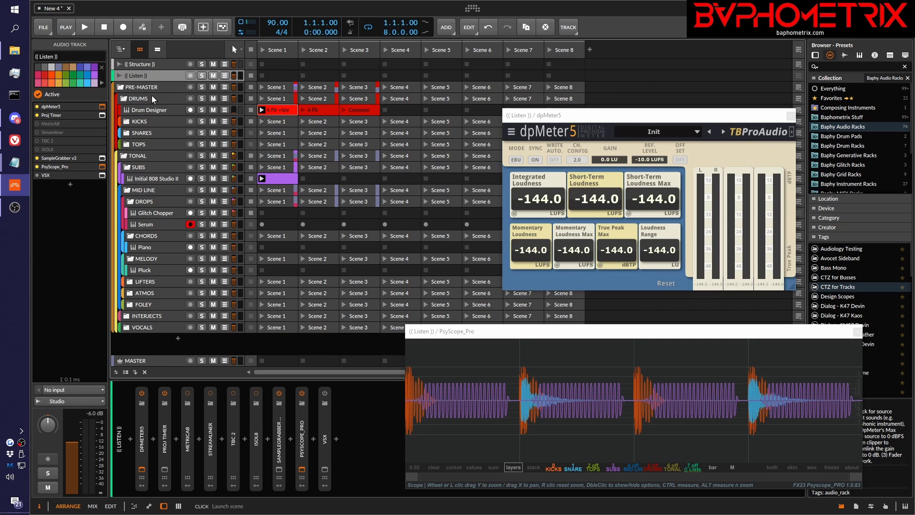
pyautogui.moveTo(634, 111); pyautogui.dragTo(723, 106)
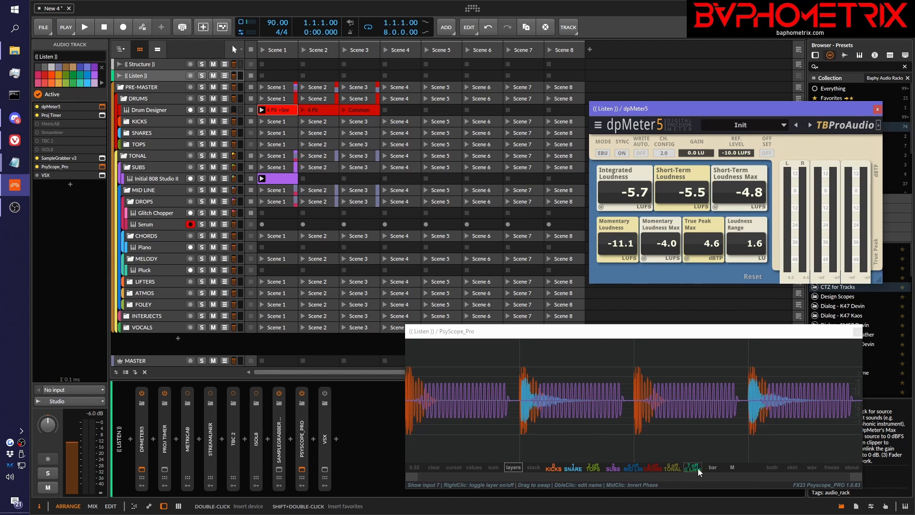
pyautogui.click(636, 468)
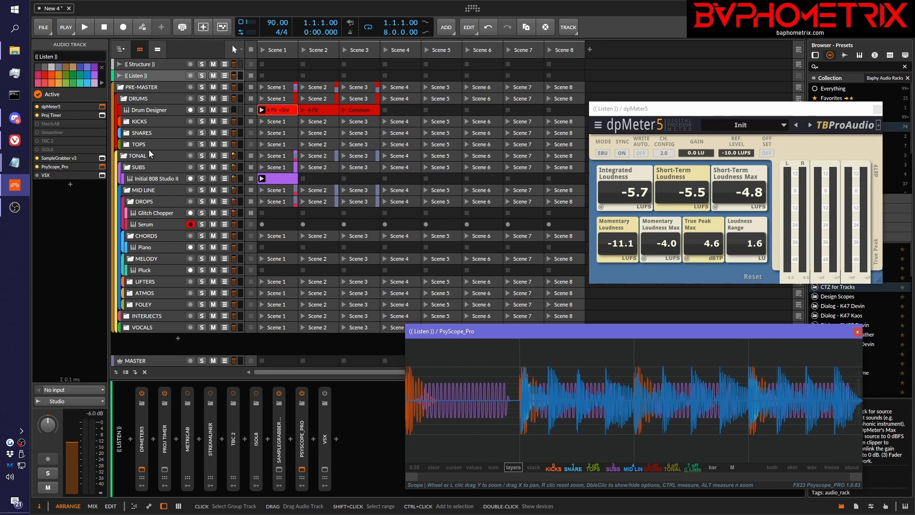
# Step: Enable the Kick Ducker and Snare Ducker on the MID LINE group, and audition the ducked loop before stopping playback
pyautogui.click(145, 189)
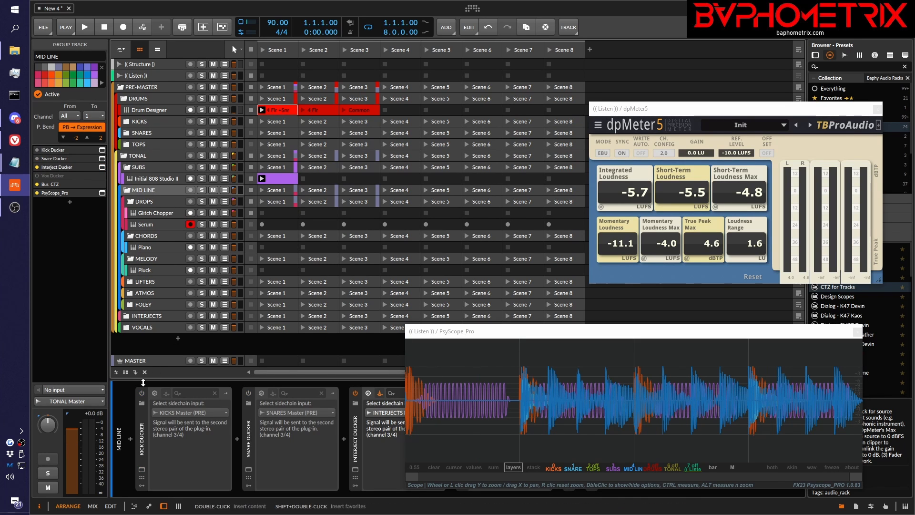
pyautogui.click(248, 393)
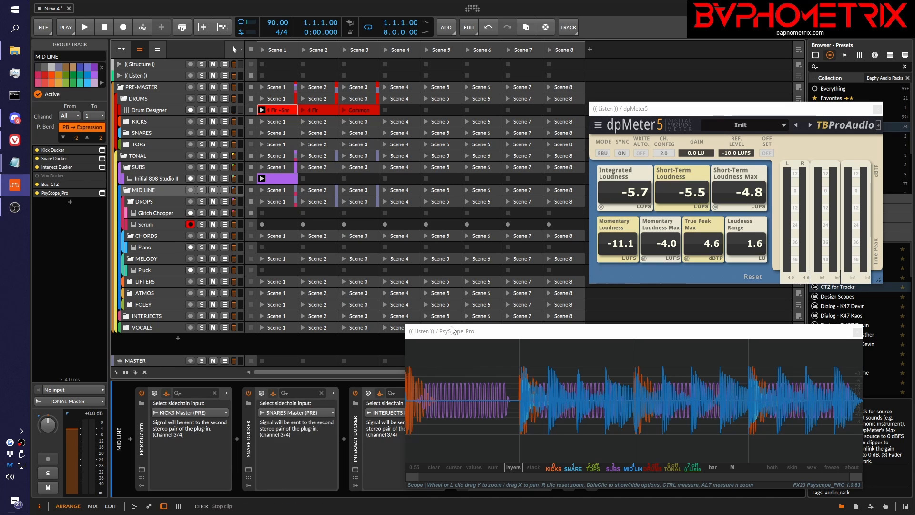
pyautogui.press('space')
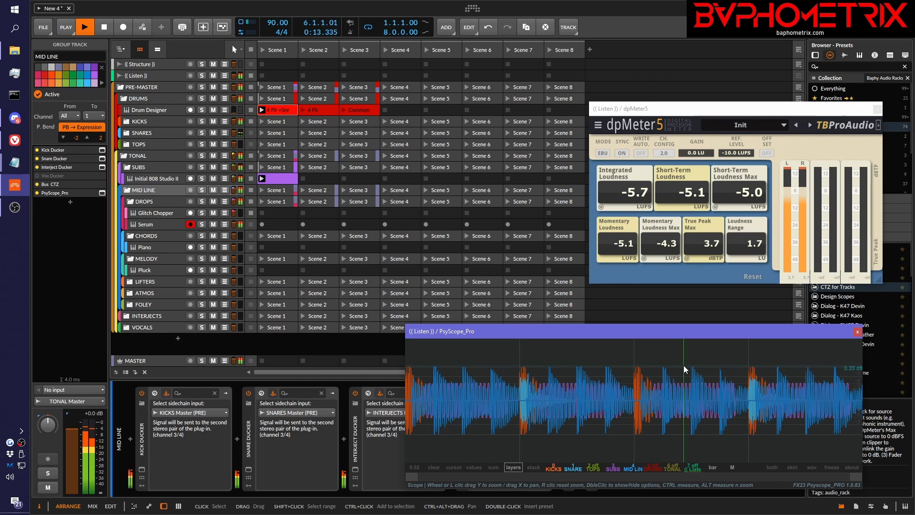
pyautogui.press('space')
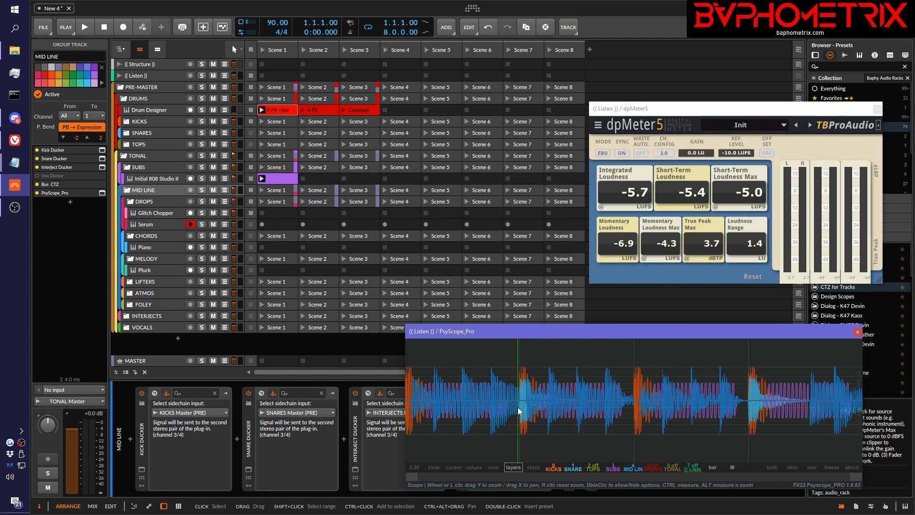
# Step: Inspect the ducking gaps with the KICKS and SNARE layers hidden, restore SNARE, and compare PsyScope Pro's summed and layered displays
pyautogui.scroll(3, 517, 407)
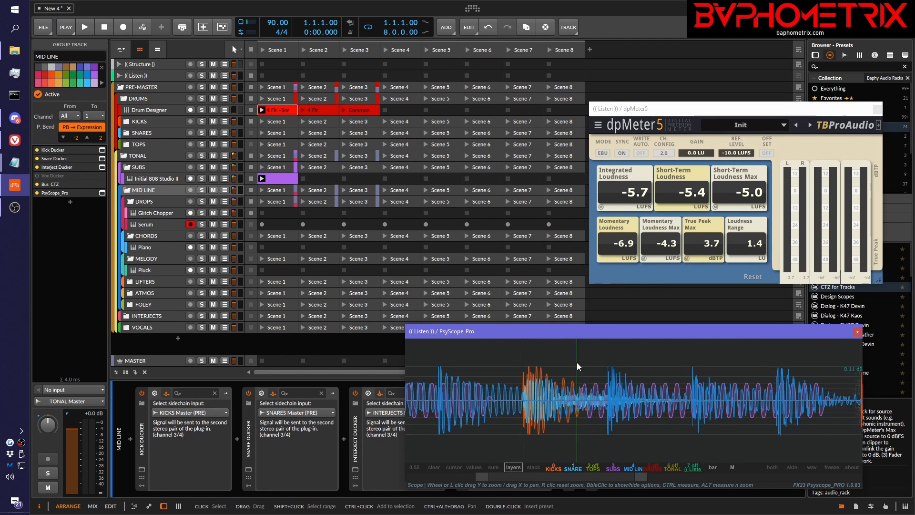
pyautogui.rightClick(559, 468)
pyautogui.rightClick(567, 470)
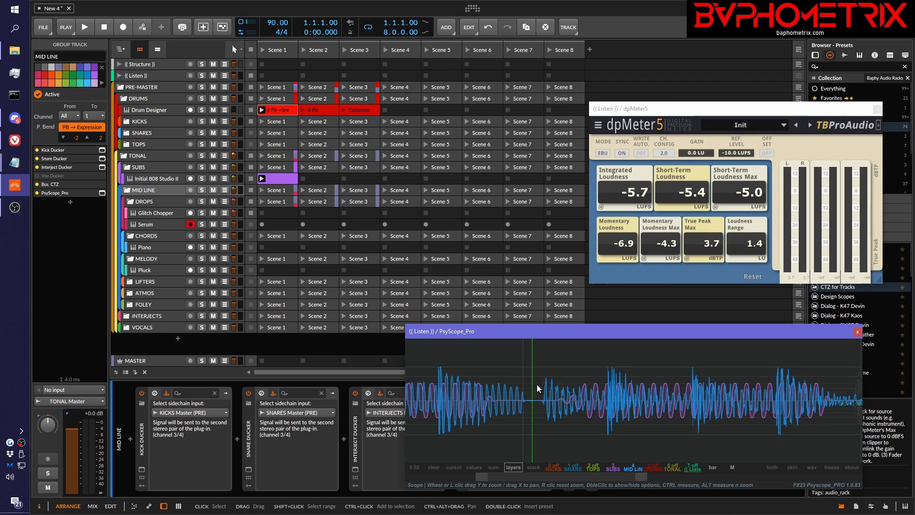
pyautogui.rightClick(566, 468)
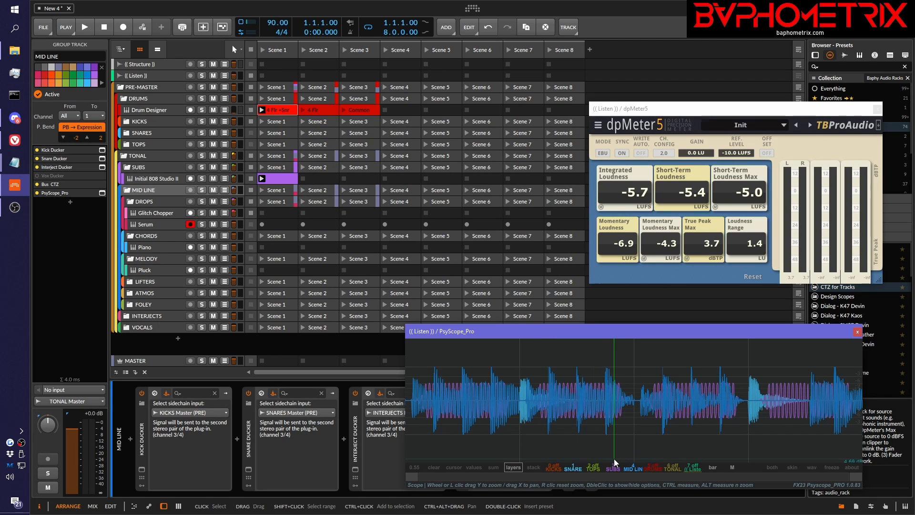
pyautogui.click(492, 467)
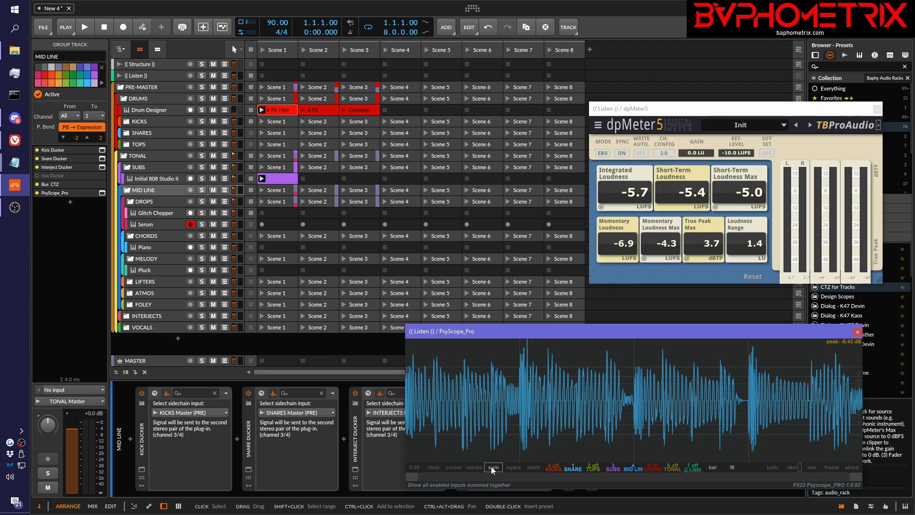
pyautogui.click(513, 467)
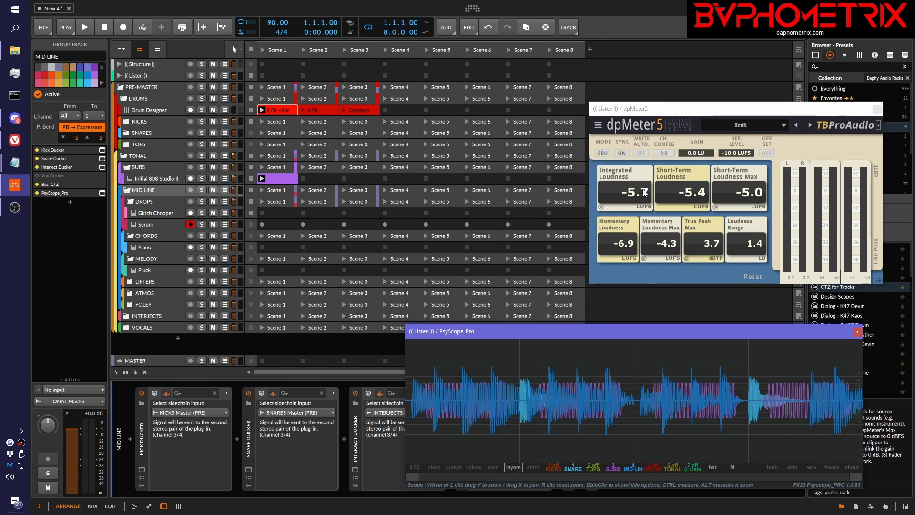
# Step: Lower the Serum track's volume to -3.5 dB and audition it over the drum and sub loop, stopping playback when done
pyautogui.click(148, 225)
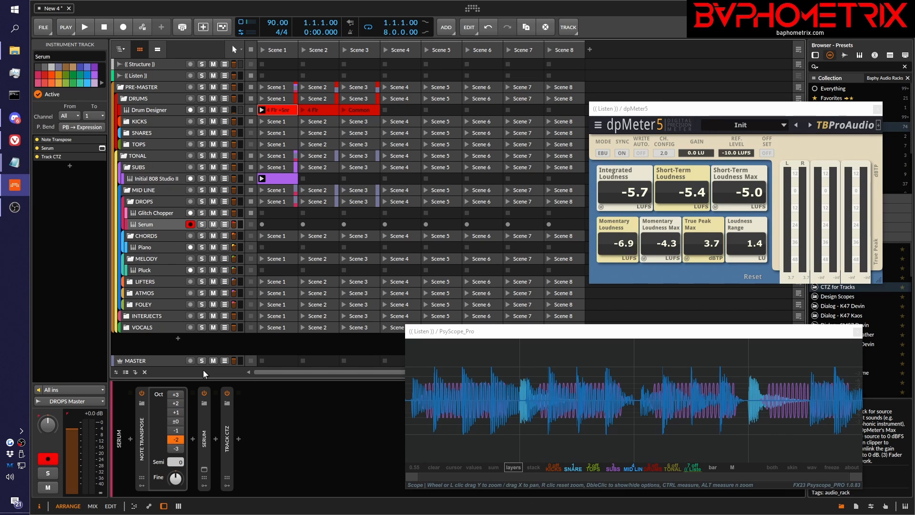
pyautogui.moveTo(71, 429); pyautogui.dragTo(72, 438)
pyautogui.press('space')
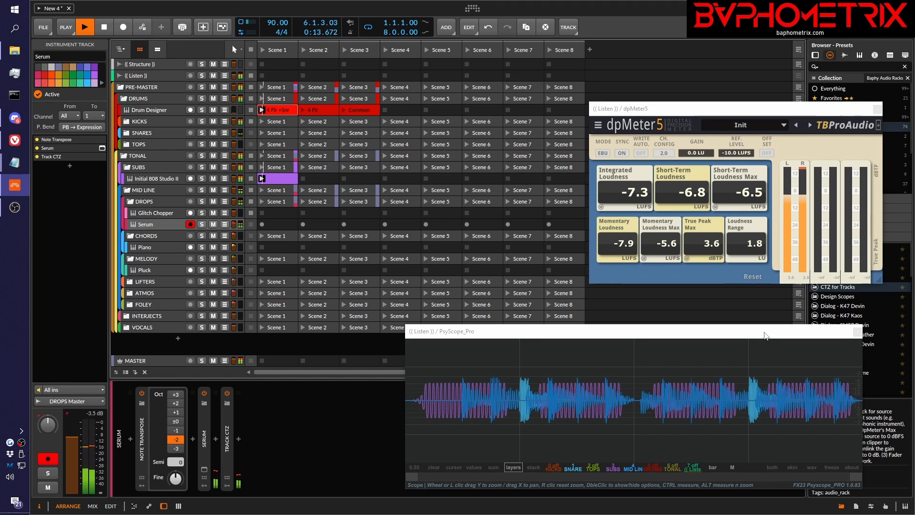
pyautogui.press('space')
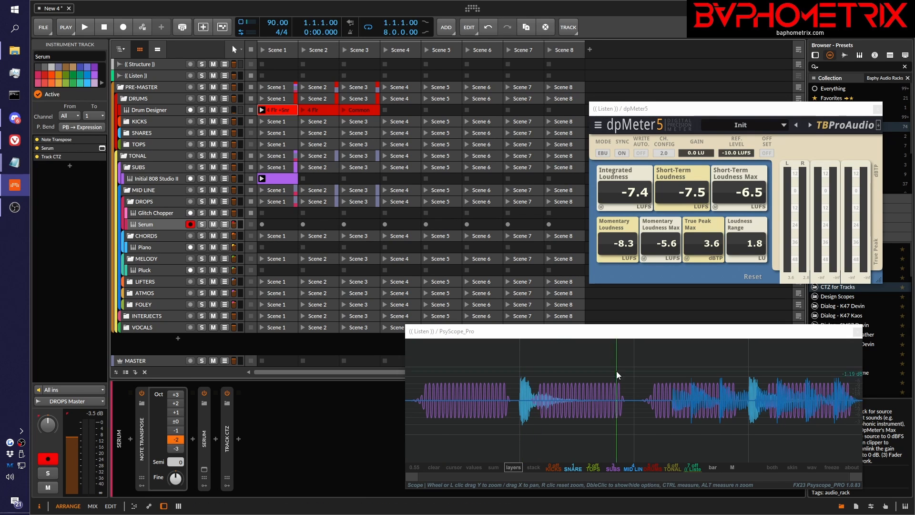
# Step: Restore the KICKS layer in PsyScope Pro, switch the display to the Listen input alone and clear its buffer
pyautogui.rightClick(556, 466)
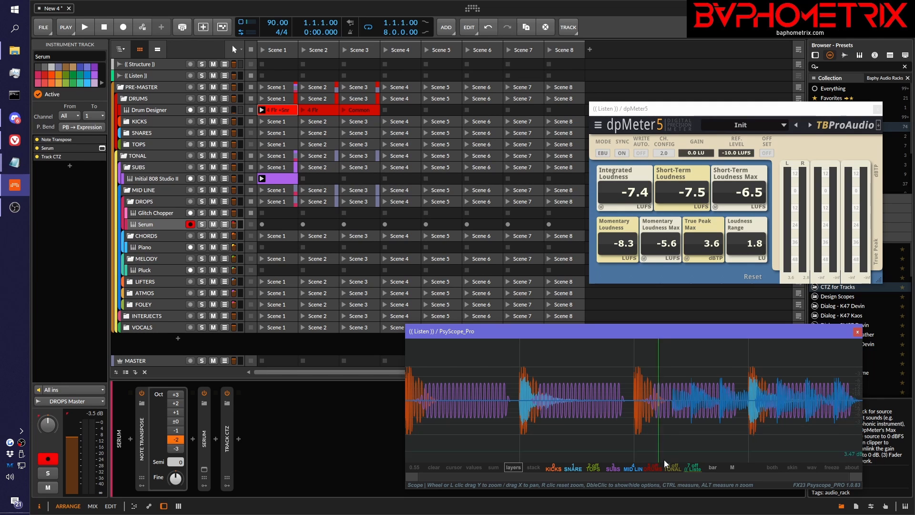
pyautogui.click(694, 467)
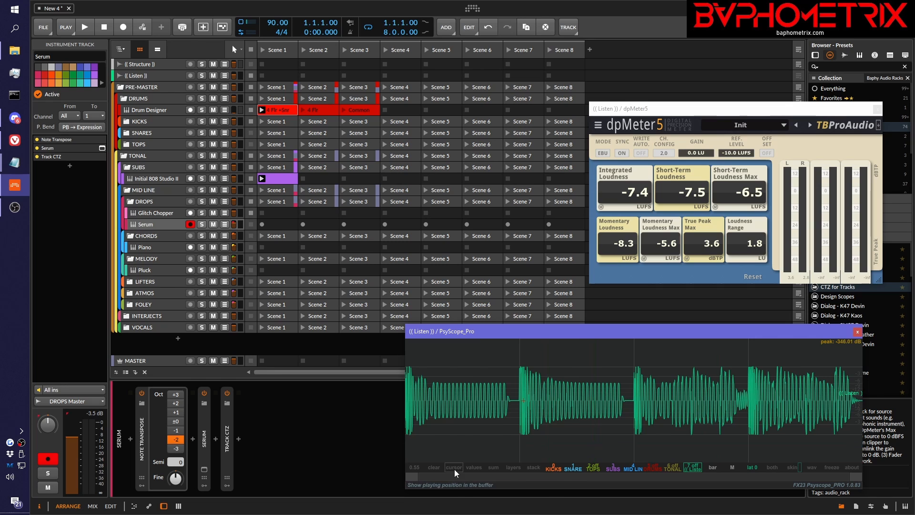
pyautogui.click(435, 469)
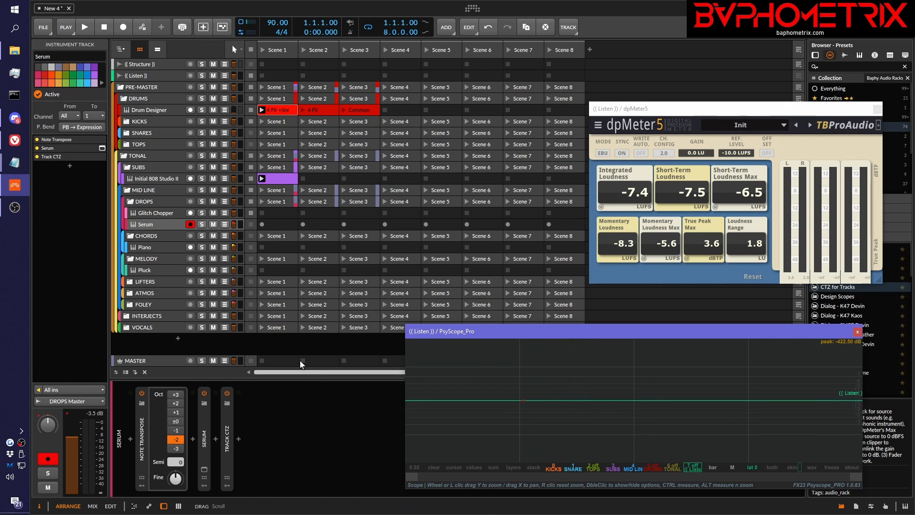
# Step: Set the Serum track's volume to -3.1 dB and play the full loop to capture the Listen waveform, stopping when done
pyautogui.click(76, 436)
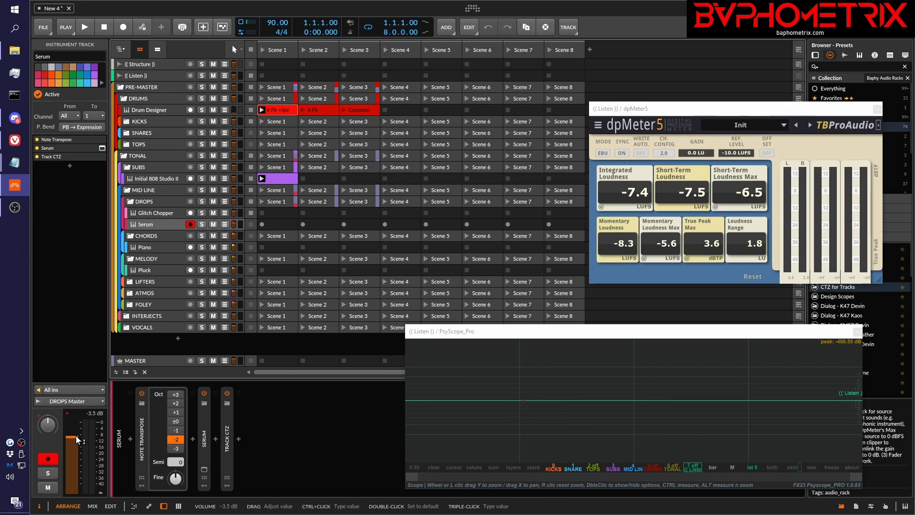
pyautogui.moveTo(76, 436); pyautogui.dragTo(76, 434)
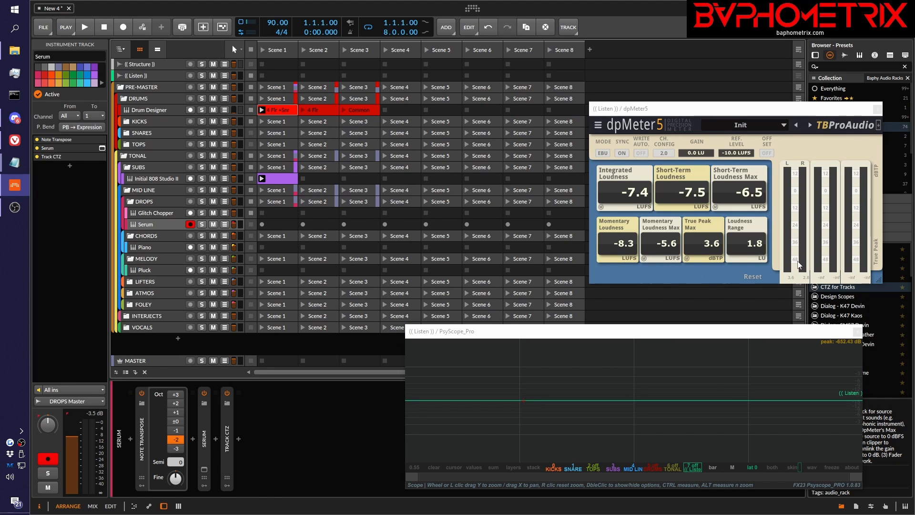
pyautogui.press('space')
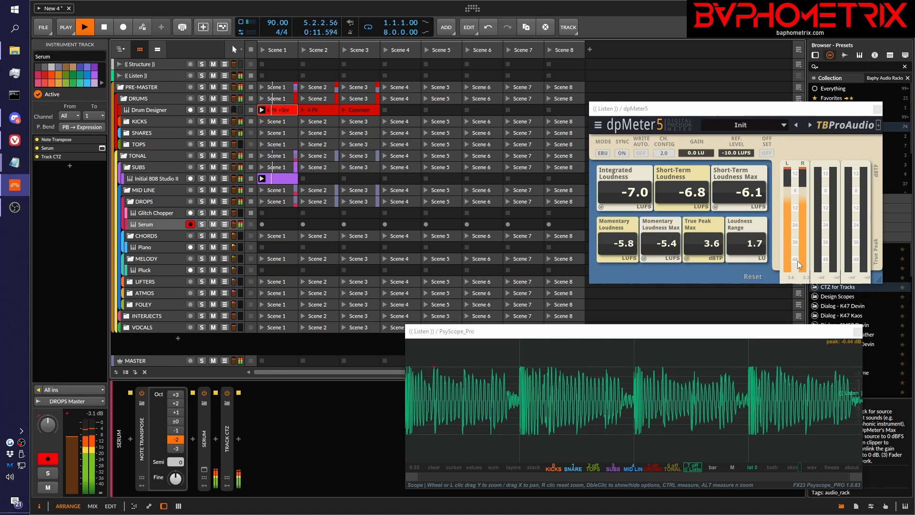
pyautogui.press('space')
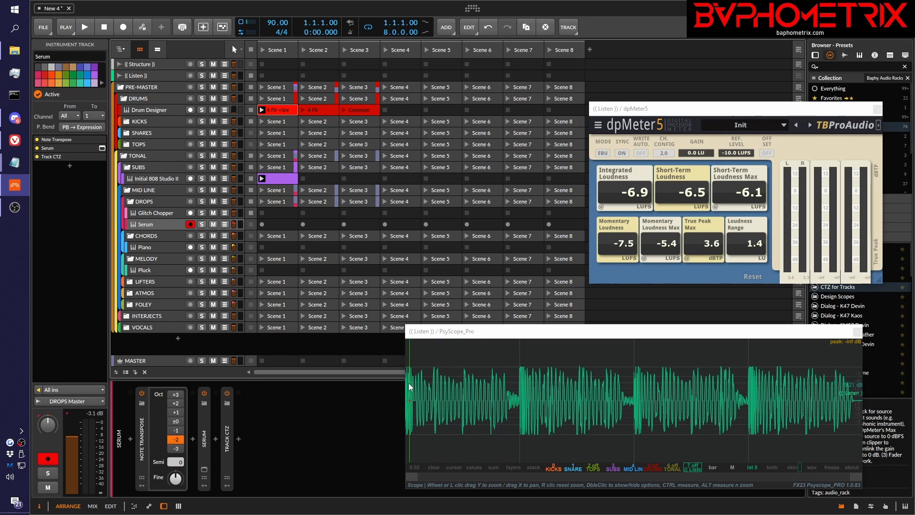
# Step: Examine the clipped peaks of the Listen waveform close up in PsyScope Pro, starting from the first kick
pyautogui.scroll(5, 409, 372)
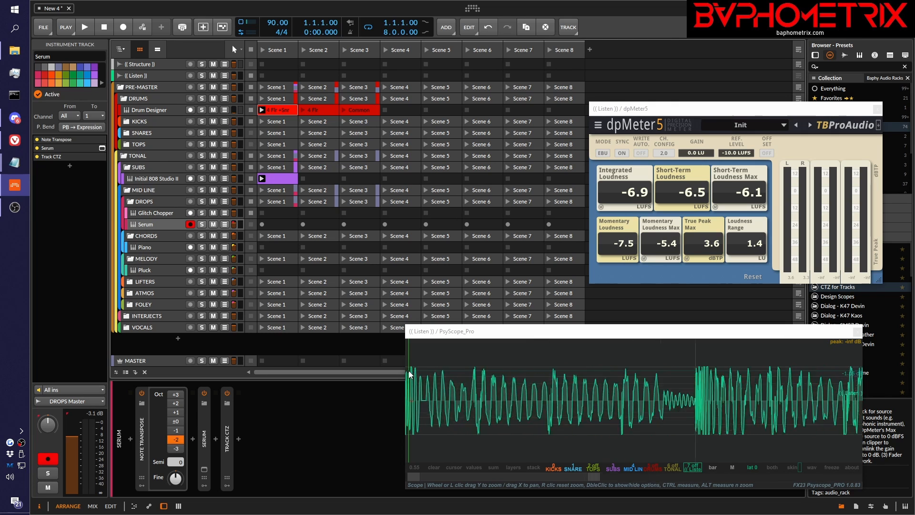
pyautogui.scroll(10, 410, 373)
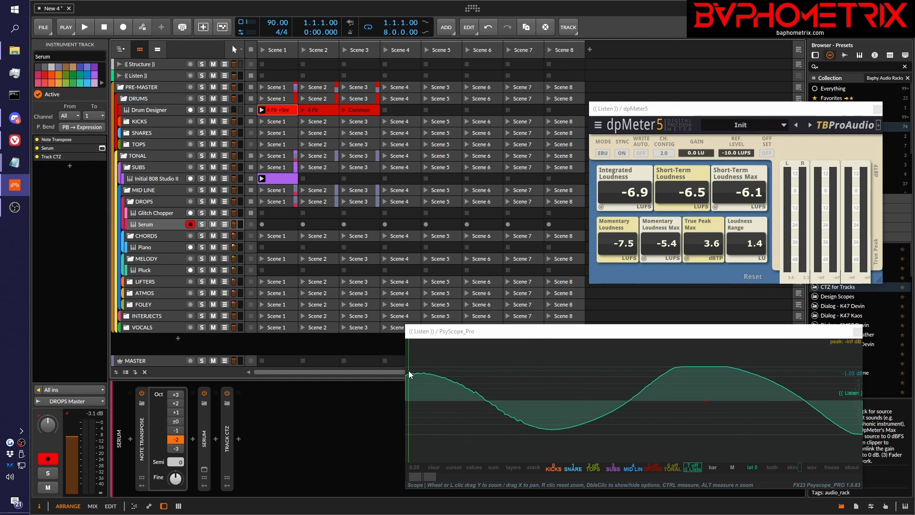
pyautogui.scroll(-10, 409, 372)
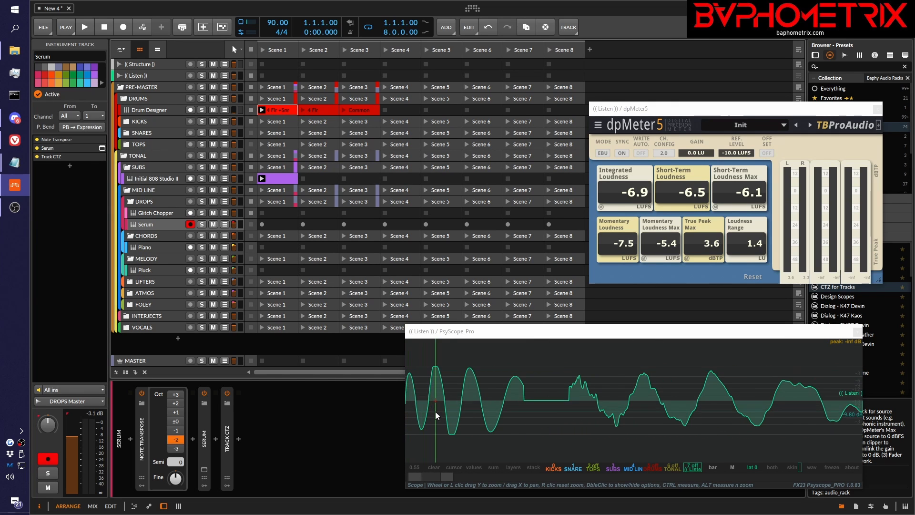
pyautogui.click(468, 453)
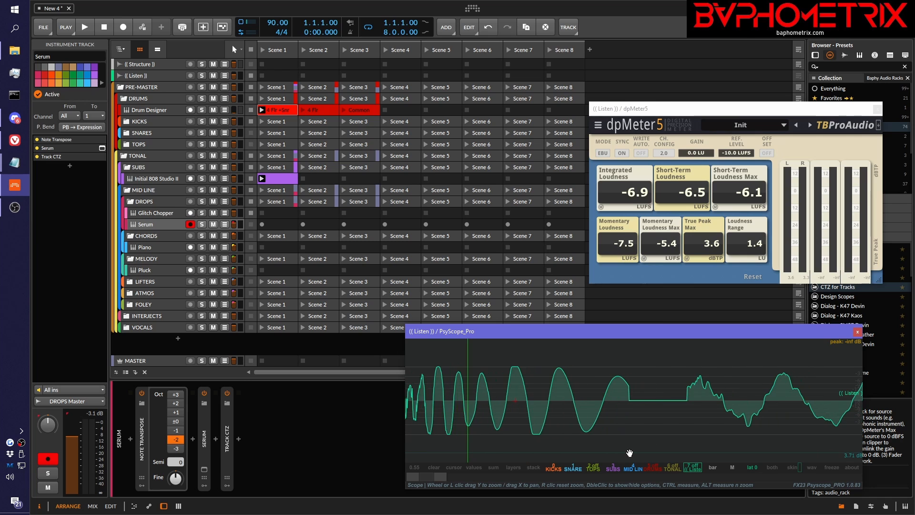
pyautogui.moveTo(629, 453); pyautogui.dragTo(656, 454)
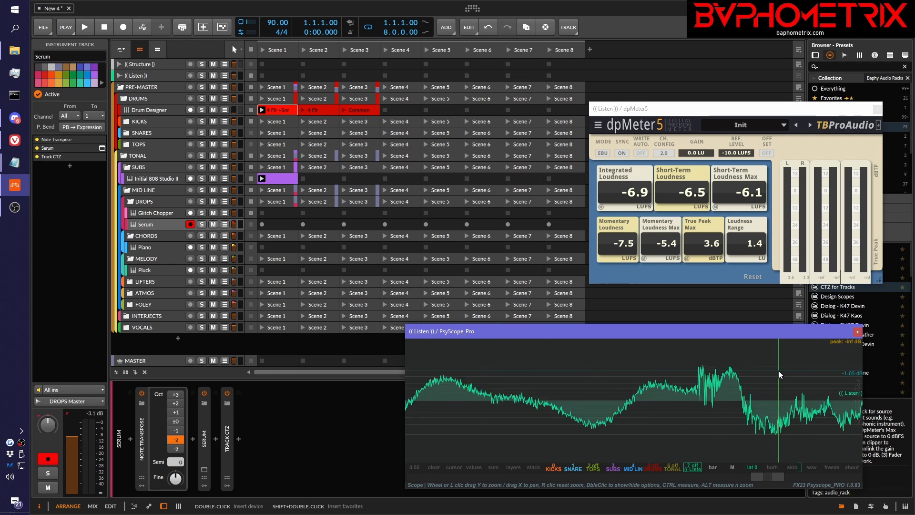
pyautogui.moveTo(779, 371); pyautogui.dragTo(408, 397)
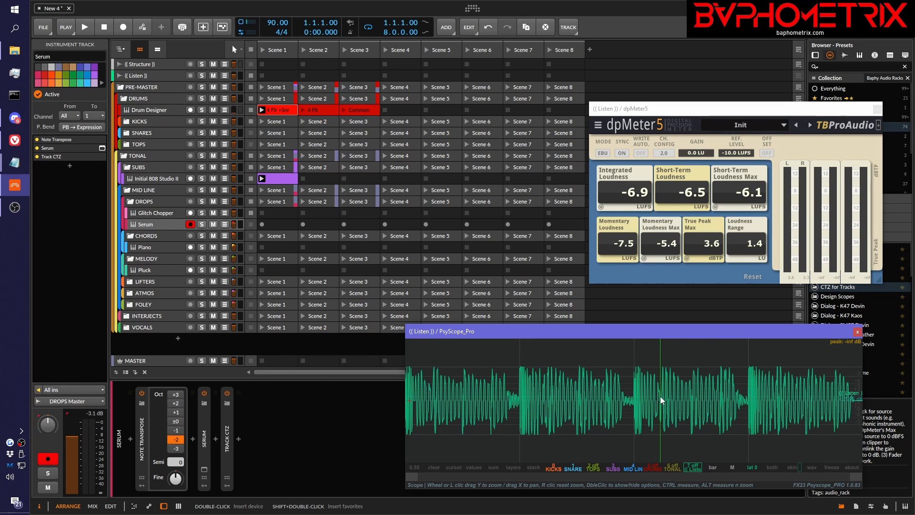
# Step: Examine the drum transients around the middle beats of the Listen waveform and how the ducked tonal material surrounds them
pyautogui.scroll(3, 640, 376)
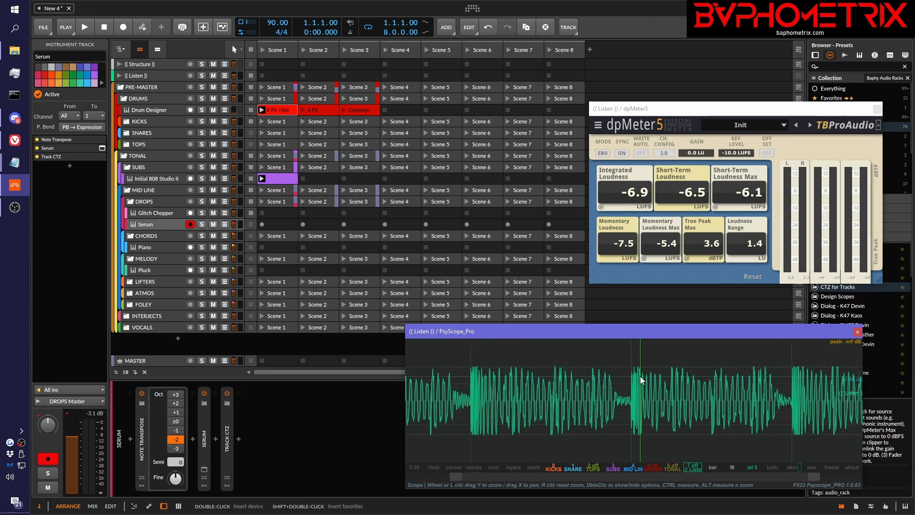
pyautogui.scroll(3, 639, 376)
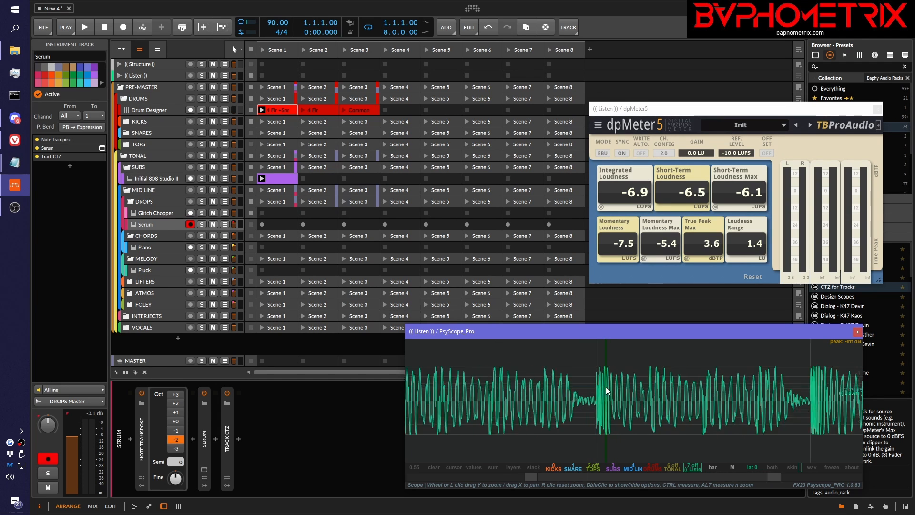
pyautogui.scroll(3, 606, 389)
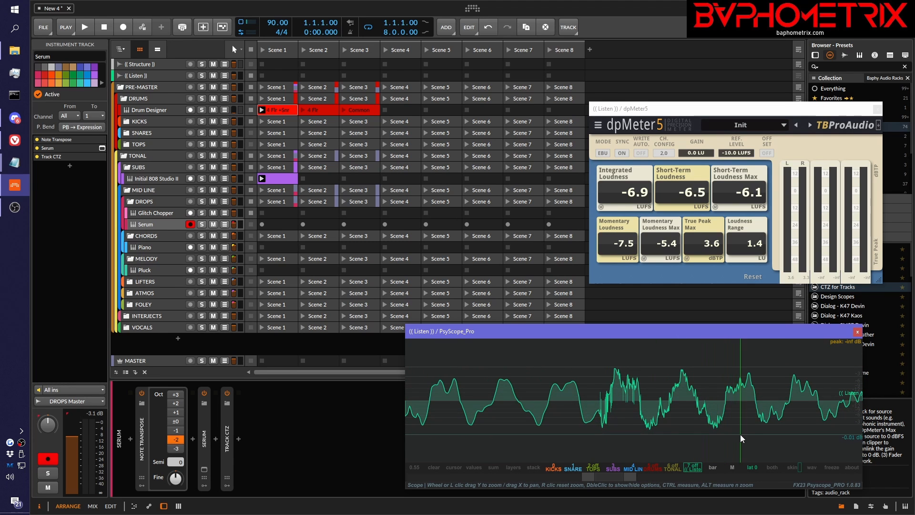
pyautogui.moveTo(744, 396); pyautogui.dragTo(286, 425)
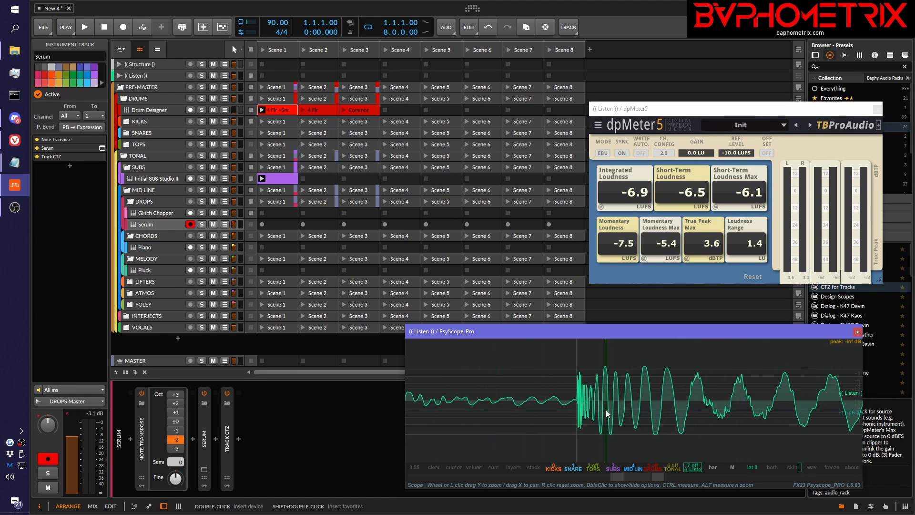
pyautogui.scroll(2, 666, 410)
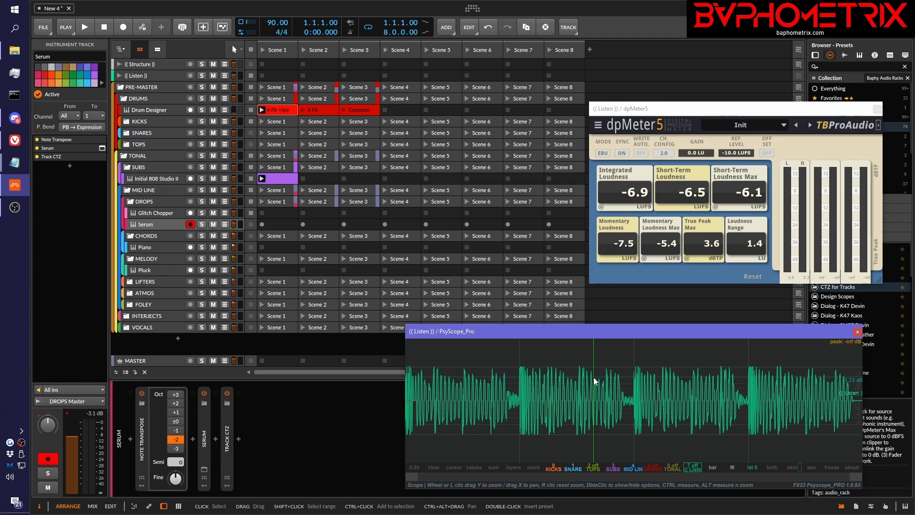
pyautogui.scroll(3, 559, 399)
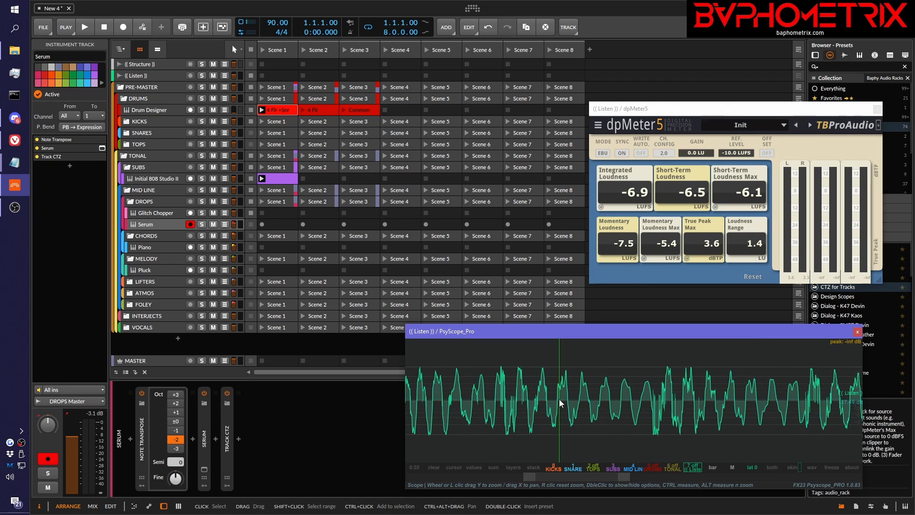
pyautogui.moveTo(522, 364); pyautogui.dragTo(764, 356)
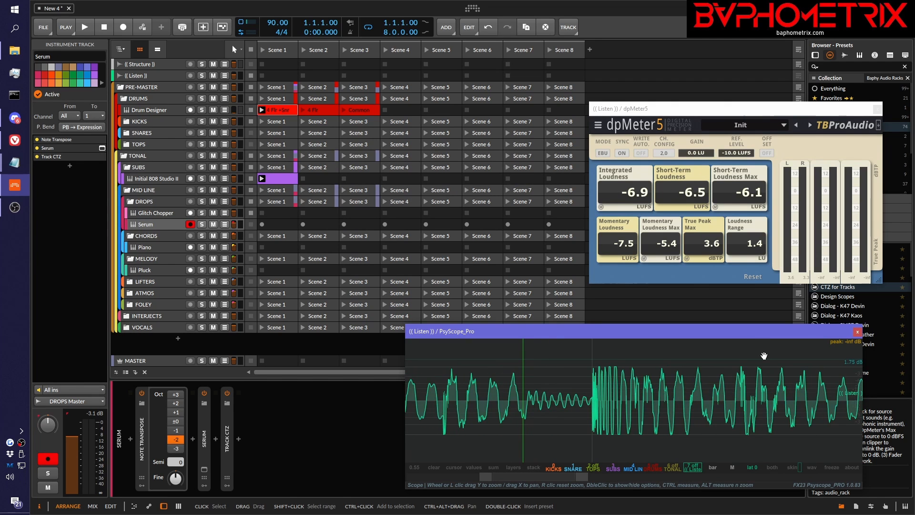
# Step: Examine how the kick transient and its flattened peaks emerge from the ducked tonal signal in the Listen waveform
pyautogui.click(610, 385)
pyautogui.scroll(3, 610, 383)
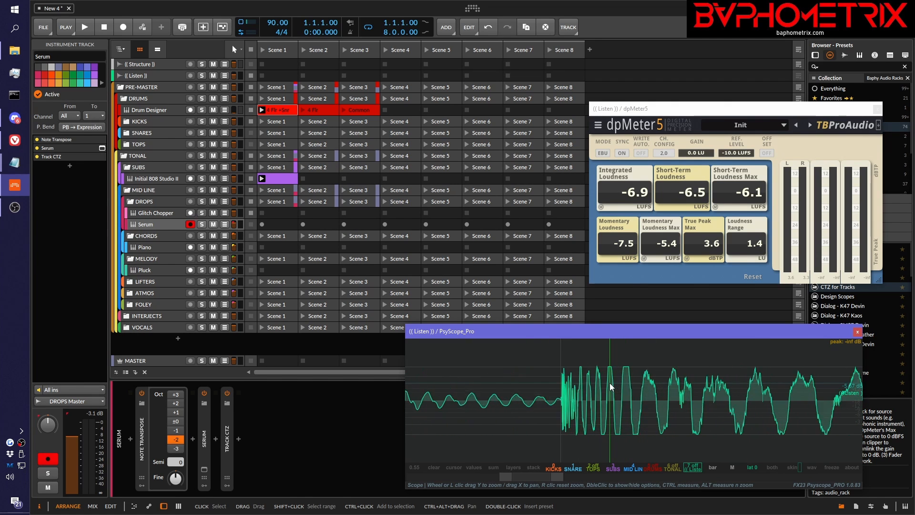
pyautogui.scroll(2, 611, 383)
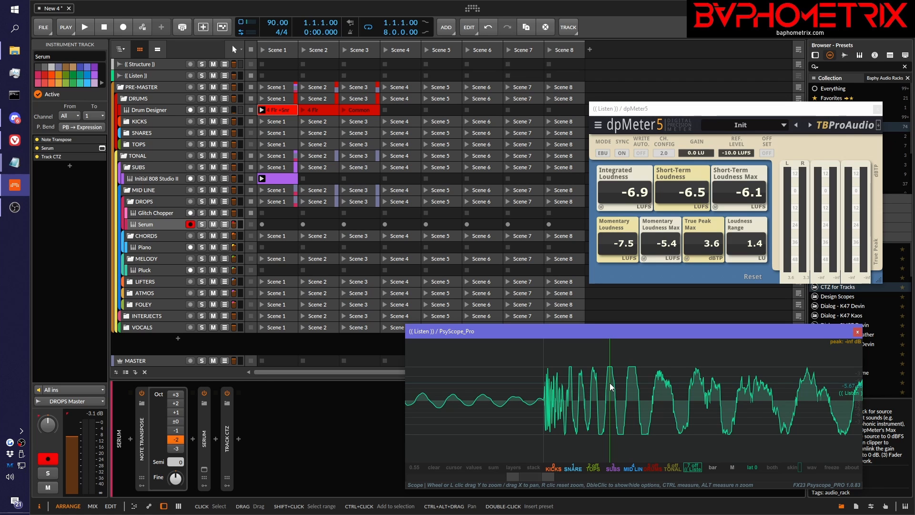
pyautogui.click(652, 418)
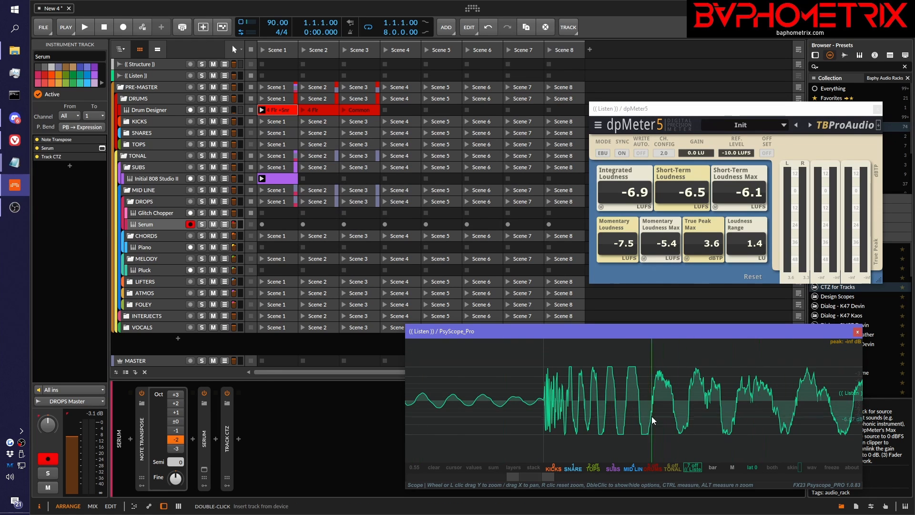
pyautogui.click(648, 412)
pyautogui.scroll(-5, 648, 413)
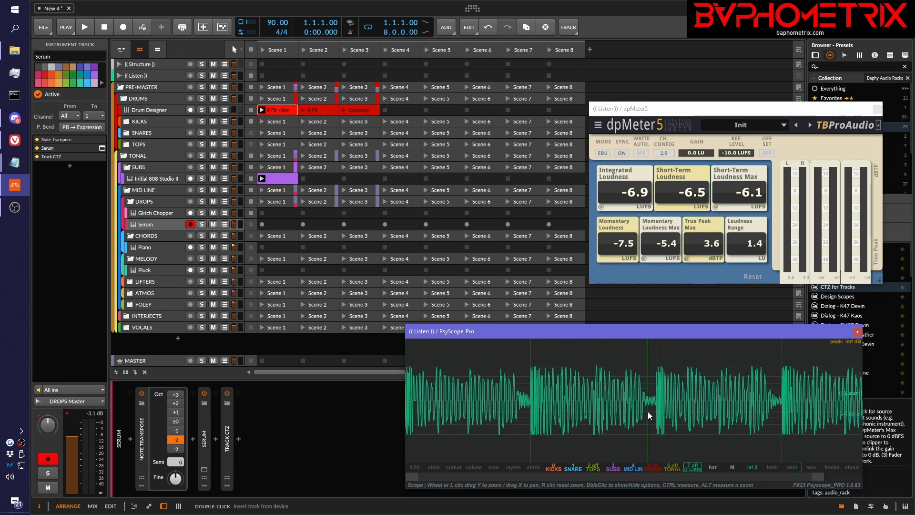
# Step: Inspect the clipped peaks after another drum hit close up, comparing them with neighbouring beats and the full Listen waveform
pyautogui.click(530, 374)
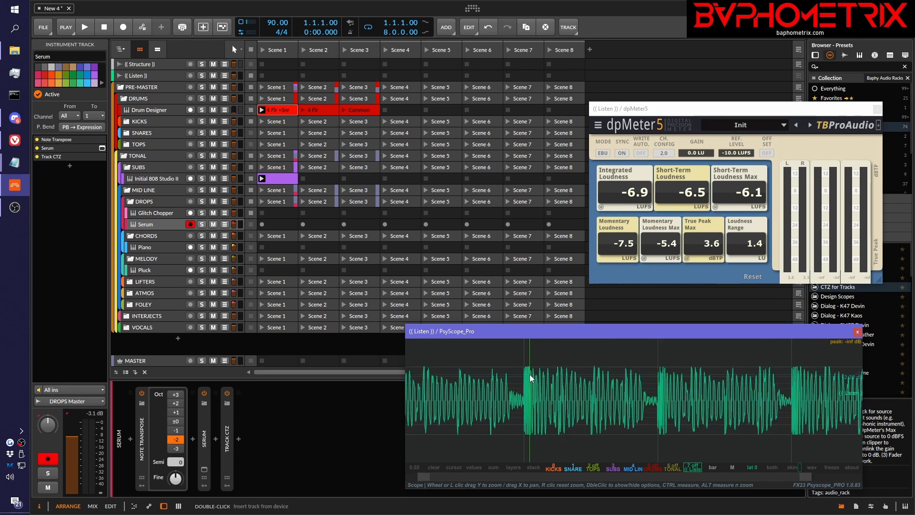
pyautogui.scroll(10, 530, 374)
pyautogui.scroll(-4, 530, 374)
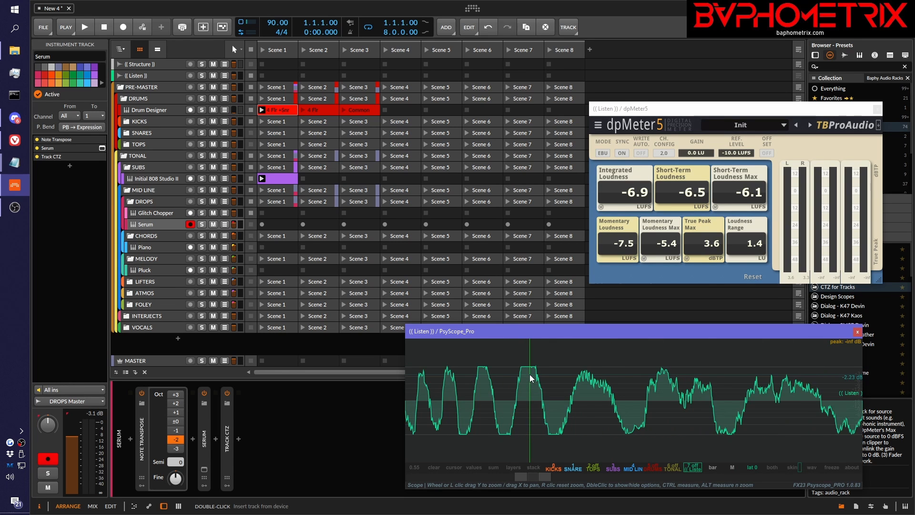
pyautogui.click(471, 410)
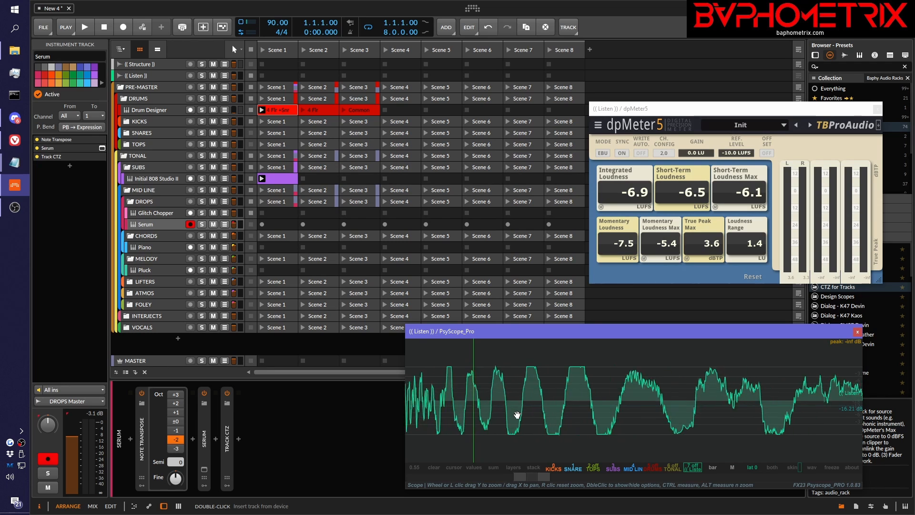
pyautogui.moveTo(518, 414); pyautogui.dragTo(496, 417)
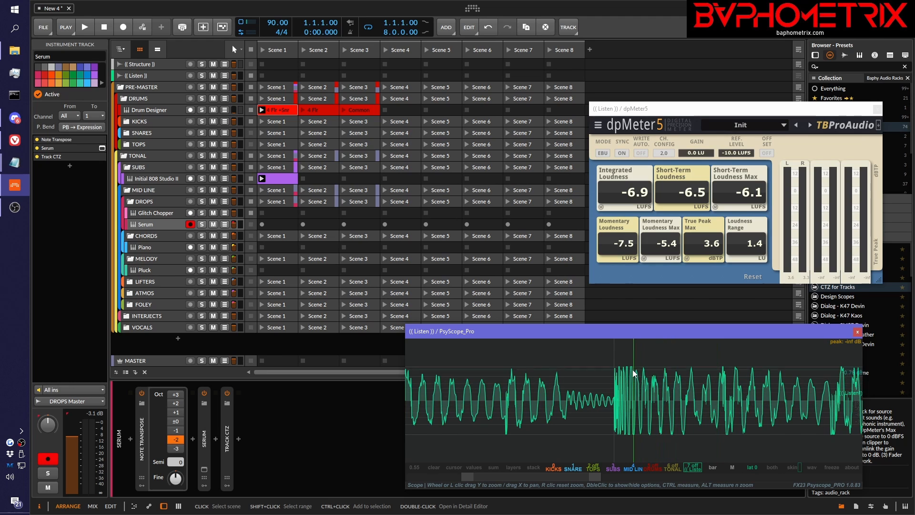
pyautogui.moveTo(682, 385); pyautogui.dragTo(538, 390)
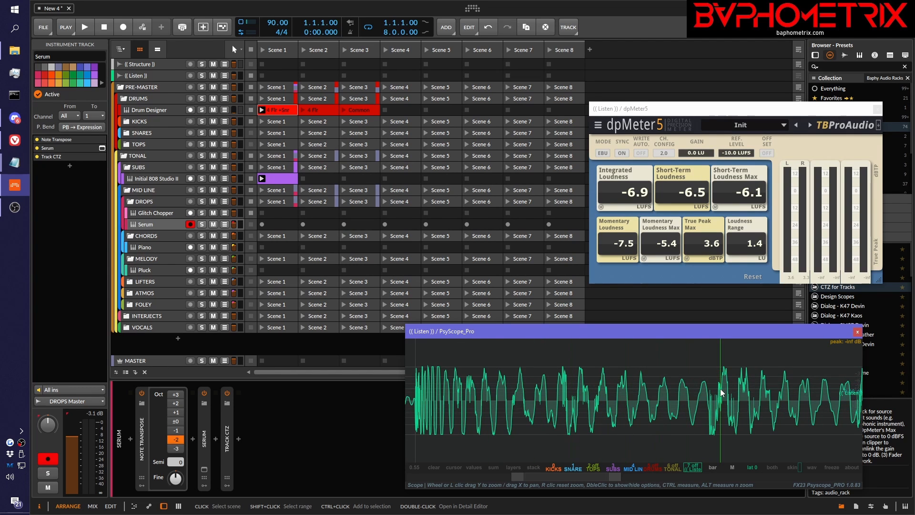
pyautogui.scroll(-5, 639, 394)
pyautogui.scroll(-1, 639, 393)
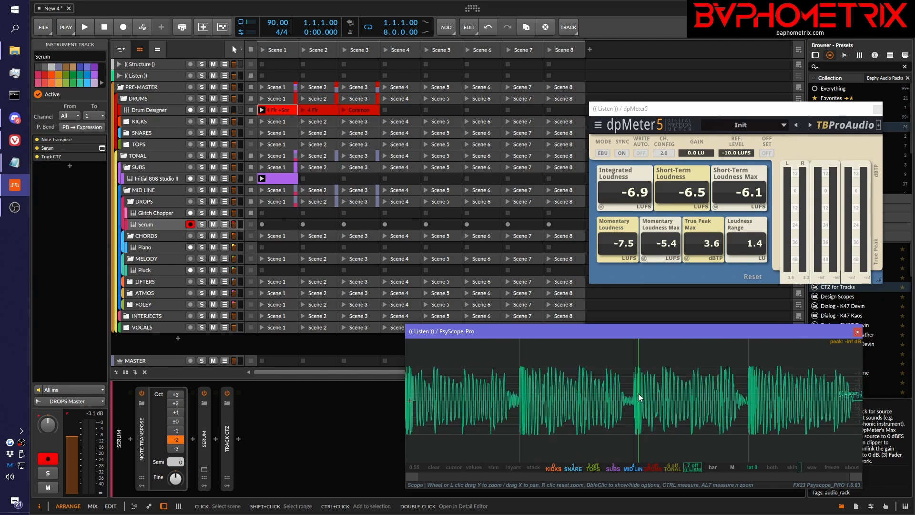
# Step: Close dpMeter5 and PsyScope Pro, and expand Serum's Track CTZ rack to view its devices before collapsing it again
pyautogui.click(877, 109)
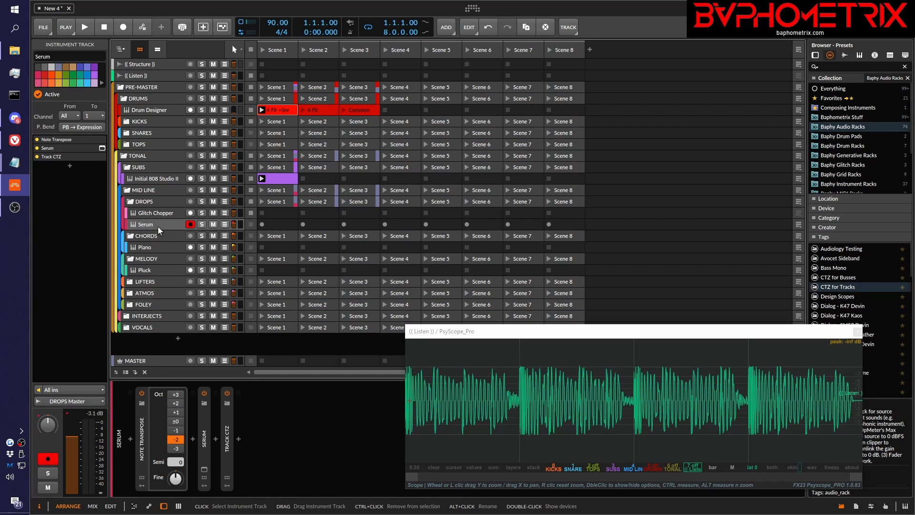
pyautogui.click(227, 443)
pyautogui.doubleClick(228, 442)
pyautogui.moveTo(671, 330); pyautogui.dragTo(767, 316)
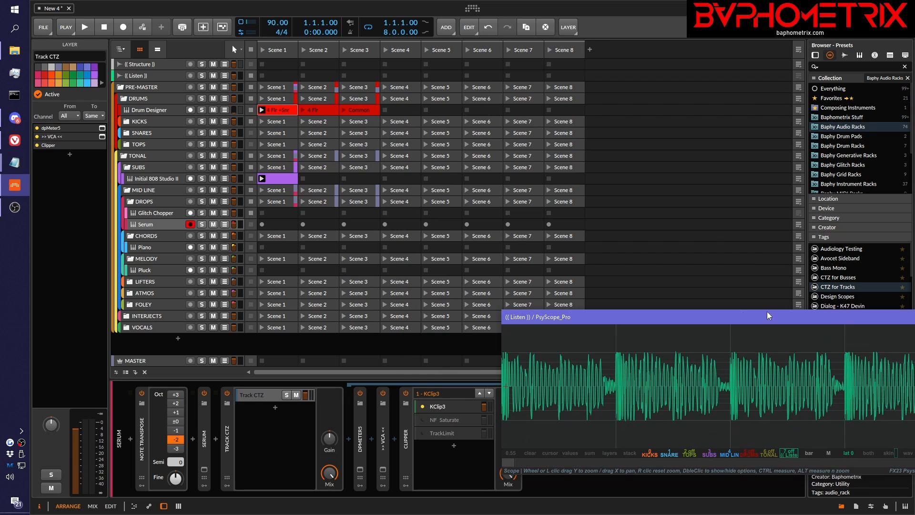
pyautogui.click(914, 317)
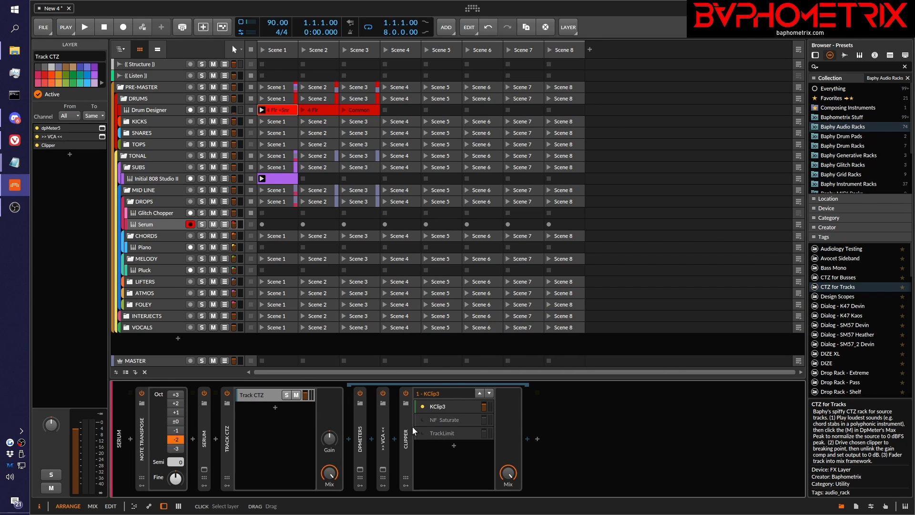
pyautogui.doubleClick(227, 438)
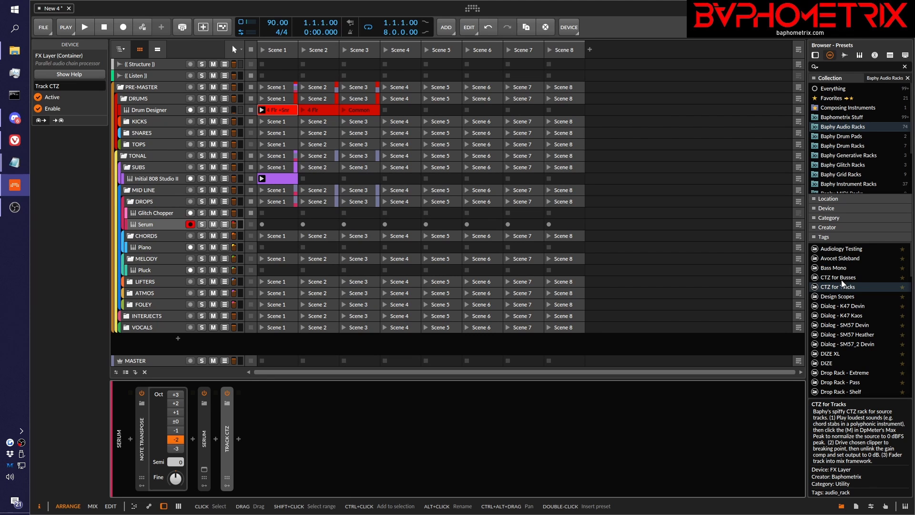
# Step: Review the CTZ for Busses and CTZ for Tracks presets, and switch to the Notepad notes on CTZ pairs for tracks
pyautogui.click(826, 279)
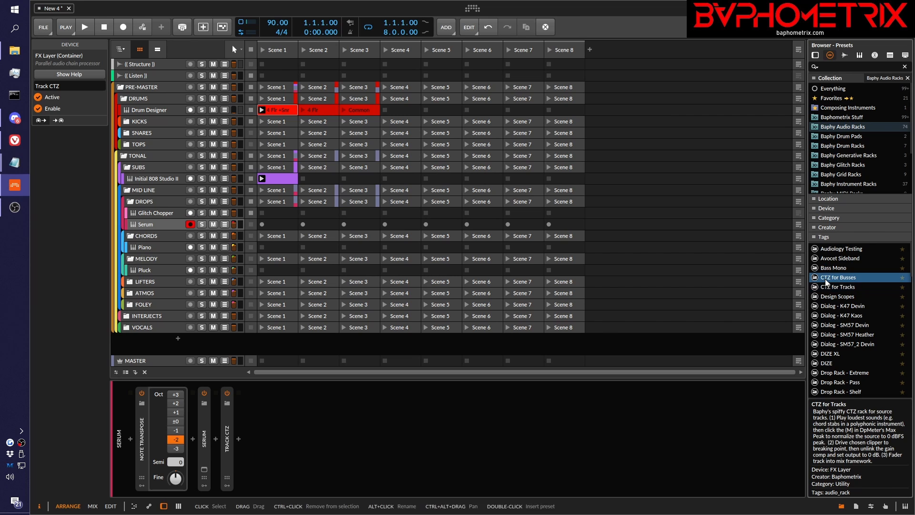
pyautogui.click(826, 287)
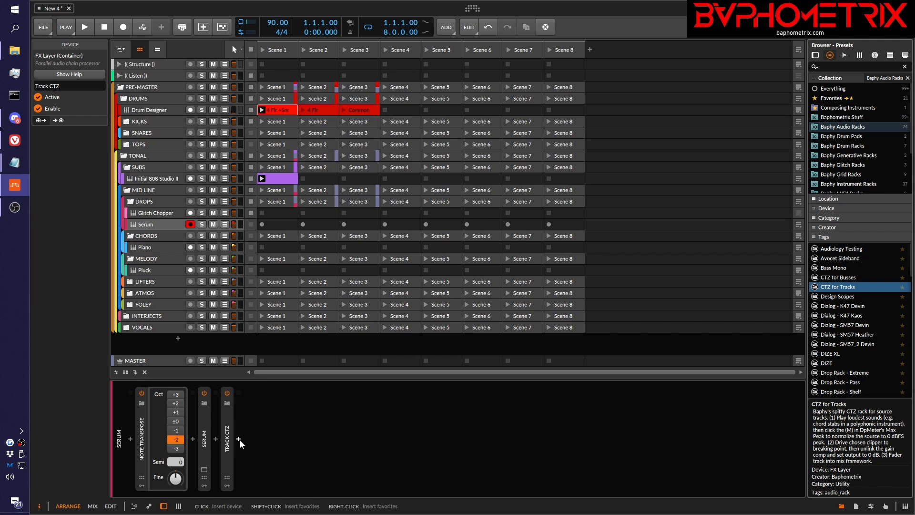
pyautogui.moveTo(914, 52); pyautogui.dragTo(723, 108)
pyautogui.moveTo(654, 180); pyautogui.dragTo(652, 248)
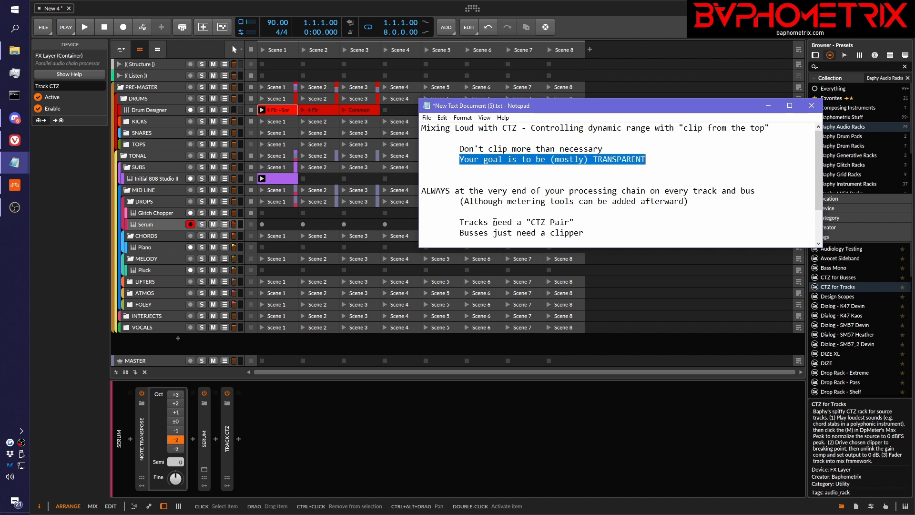
# Step: Insert a dpMeter5 directly after Track CTZ in the Serum track's device chain
pyautogui.click(239, 437)
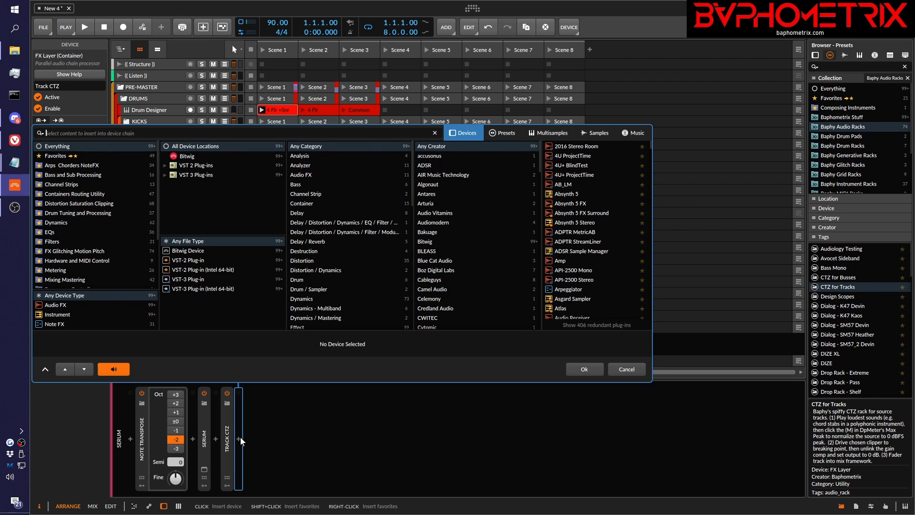
pyautogui.write('dp')
pyautogui.press('Down')
pyautogui.press('Down')
pyautogui.press('Return')
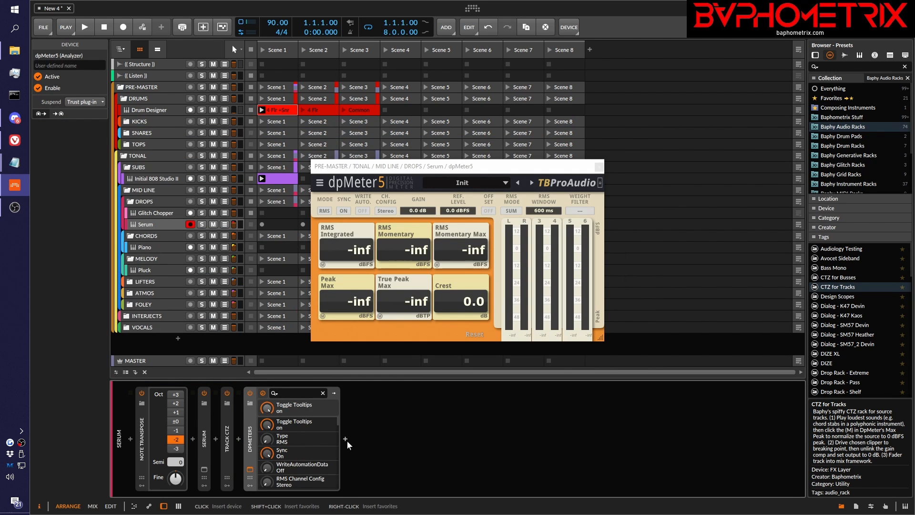
# Step: Insert a KClip3 after the standalone dpMeter5 to build a CTZ pair, and move its window clear of the device chain
pyautogui.click(347, 439)
pyautogui.write('c')
pyautogui.press('BackSpace')
pyautogui.write('kcli')
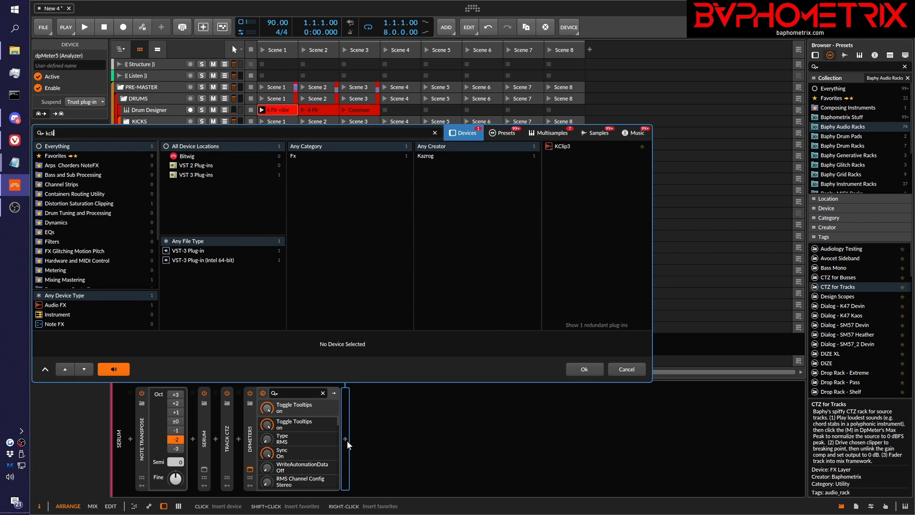
pyautogui.press('Return')
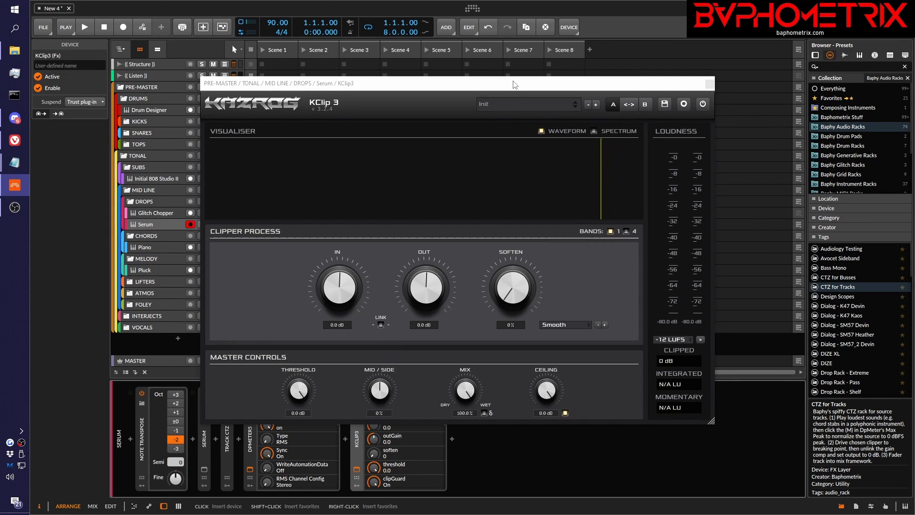
pyautogui.moveTo(515, 84); pyautogui.dragTo(684, 44)
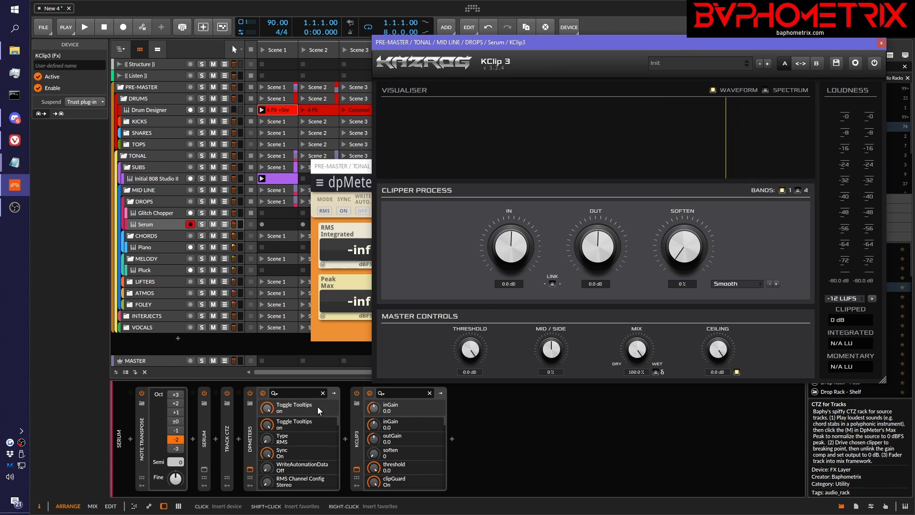
# Step: Delete the standalone dpMeter5 from the Serum chain, and undo the trial device changes
pyautogui.click(253, 441)
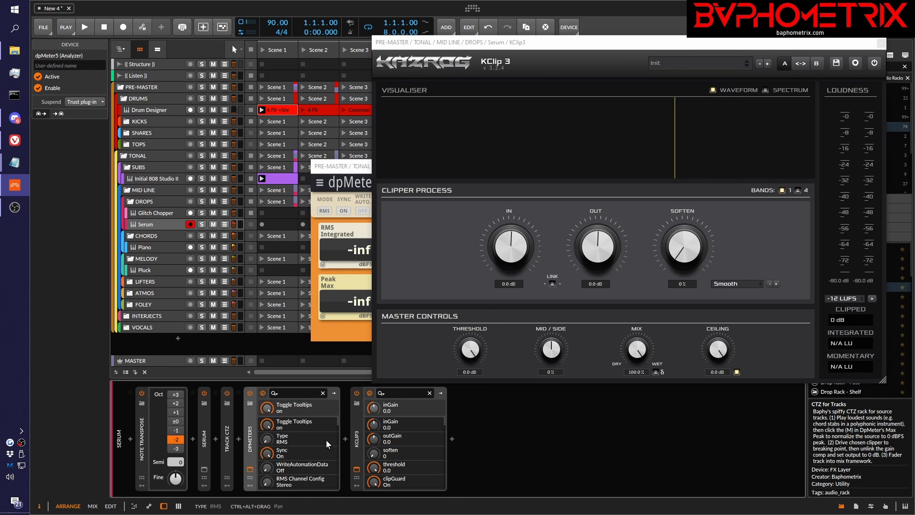
pyautogui.click(356, 442)
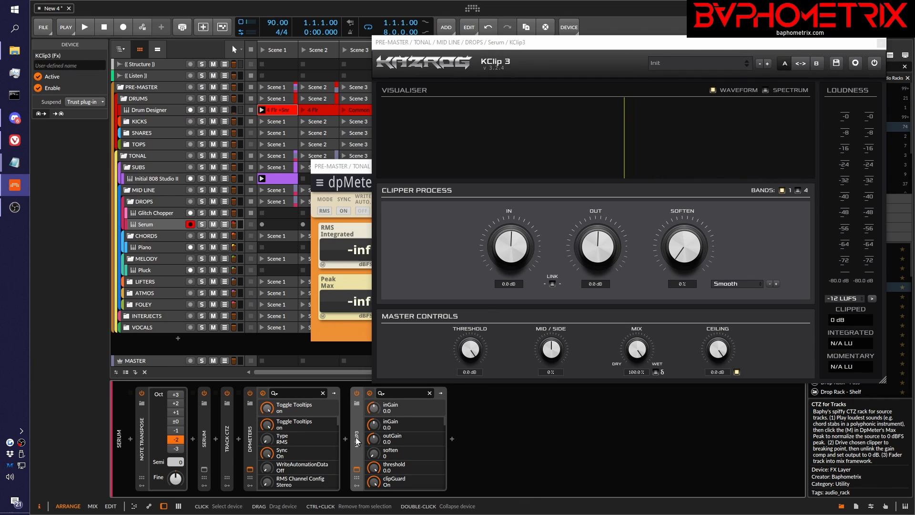
pyautogui.click(253, 442)
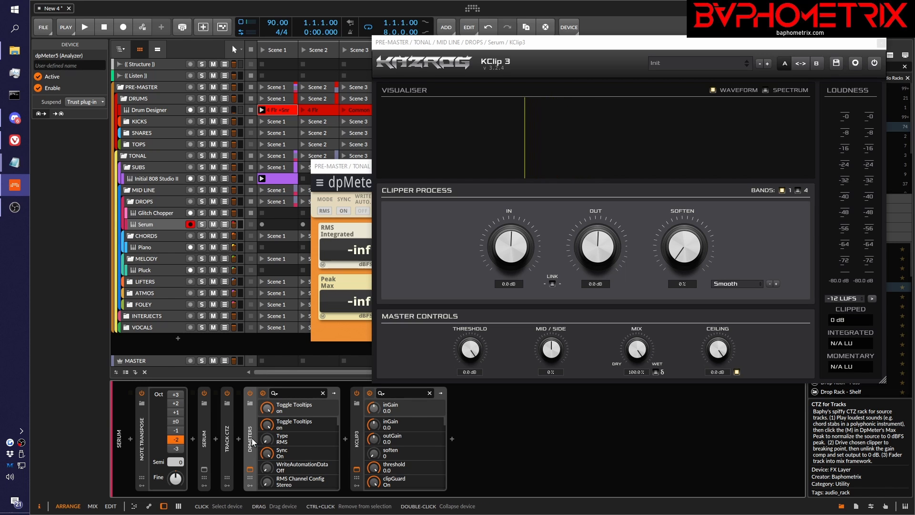
pyautogui.press('Delete')
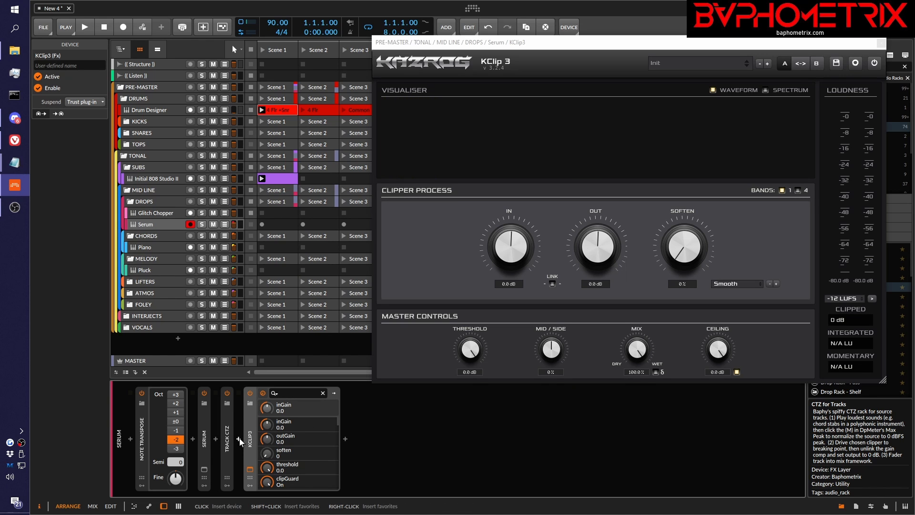
pyautogui.hotkey('ctrl', 'z')
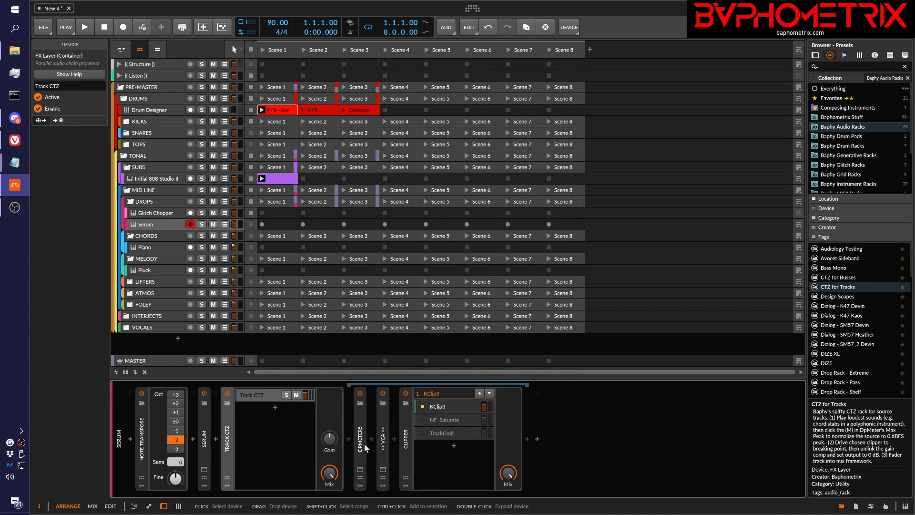
# Step: Open KClip3 inside the Track CTZ clipper selector and lower its output gain to -8.7 dB
pyautogui.click(444, 407)
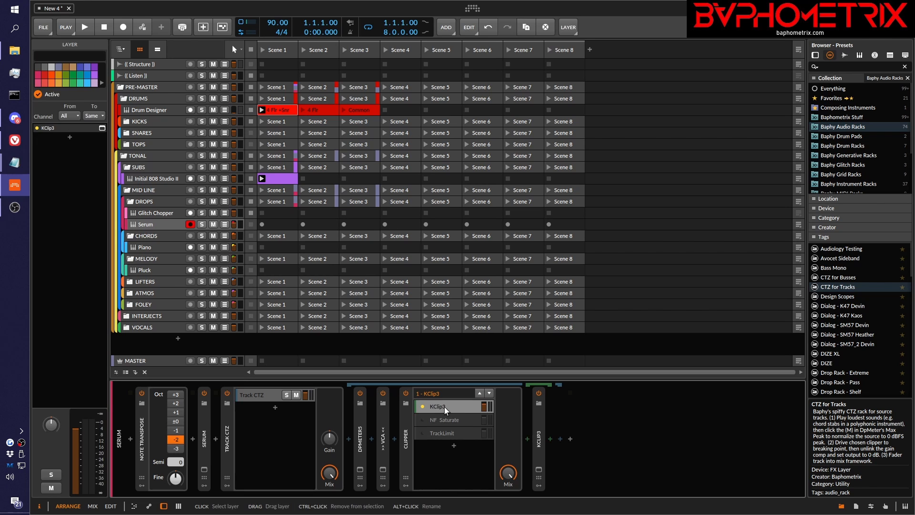
pyautogui.click(538, 469)
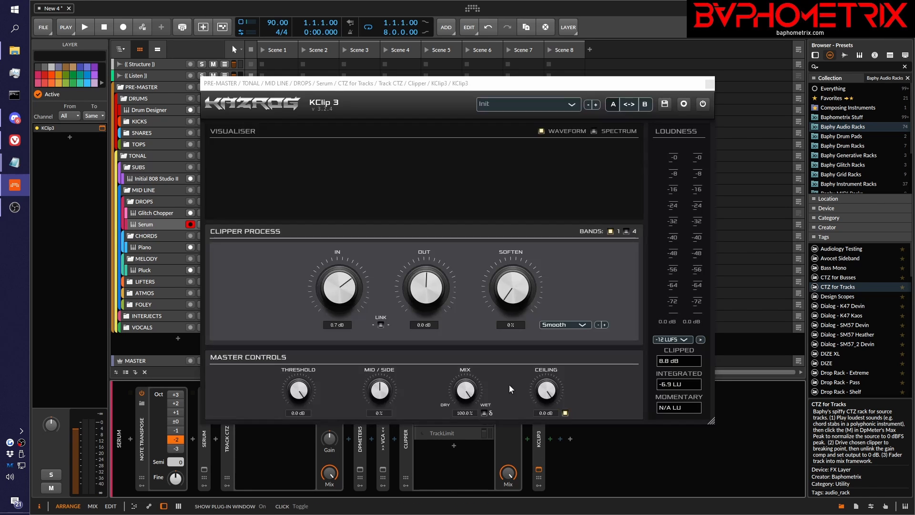
pyautogui.moveTo(445, 86); pyautogui.dragTo(492, 98)
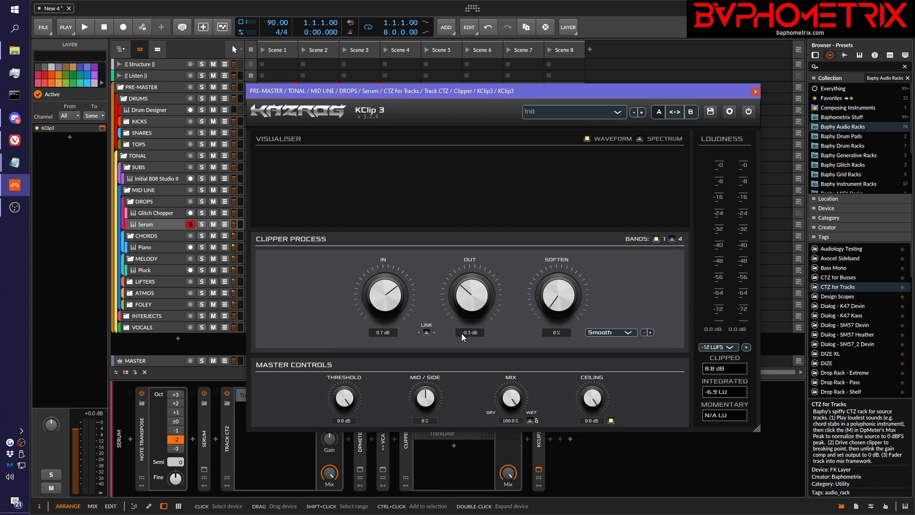
pyautogui.scroll(-4, 462, 333)
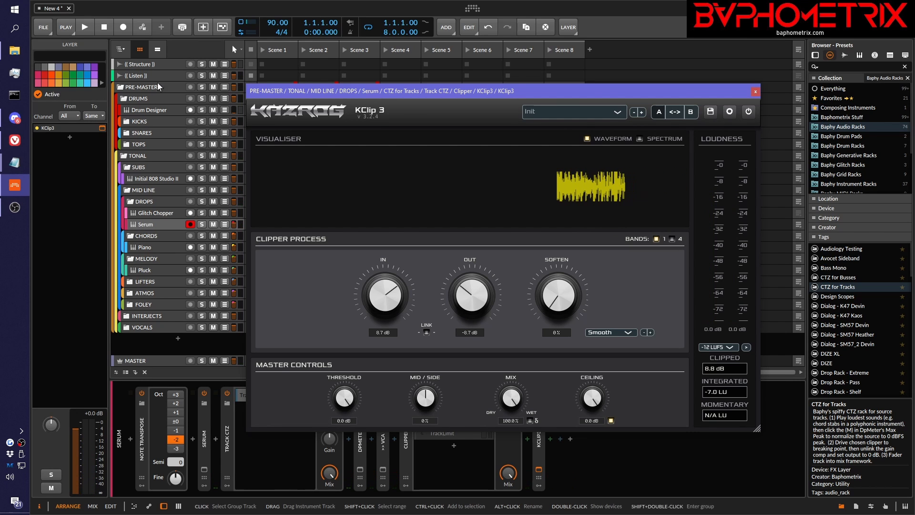
# Step: Select the Listen track and repeatedly bypass and re-enable KClip3 during playback to compare Serum with and without clipping
pyautogui.click(171, 78)
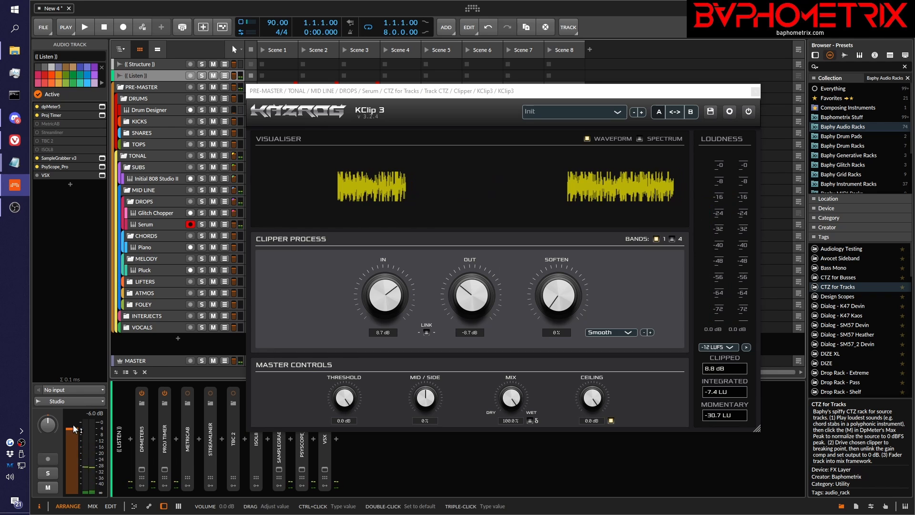
pyautogui.click(749, 113)
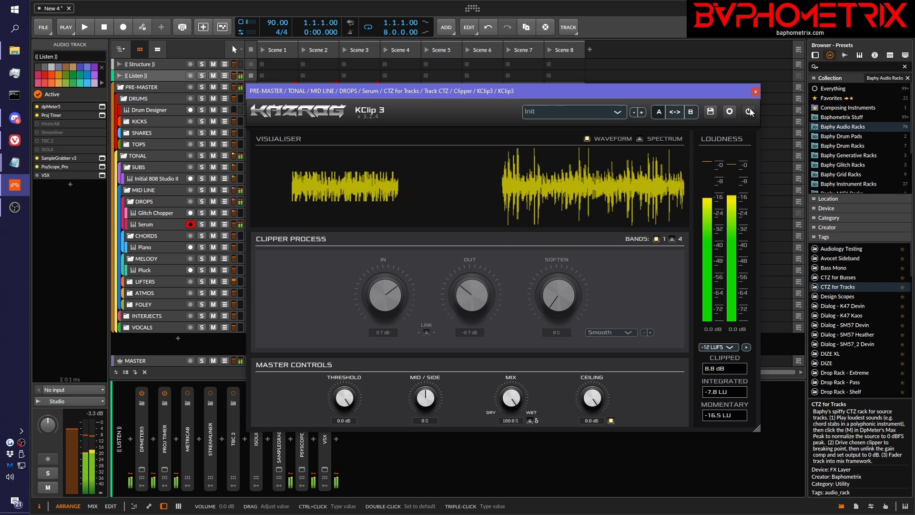
pyautogui.click(747, 111)
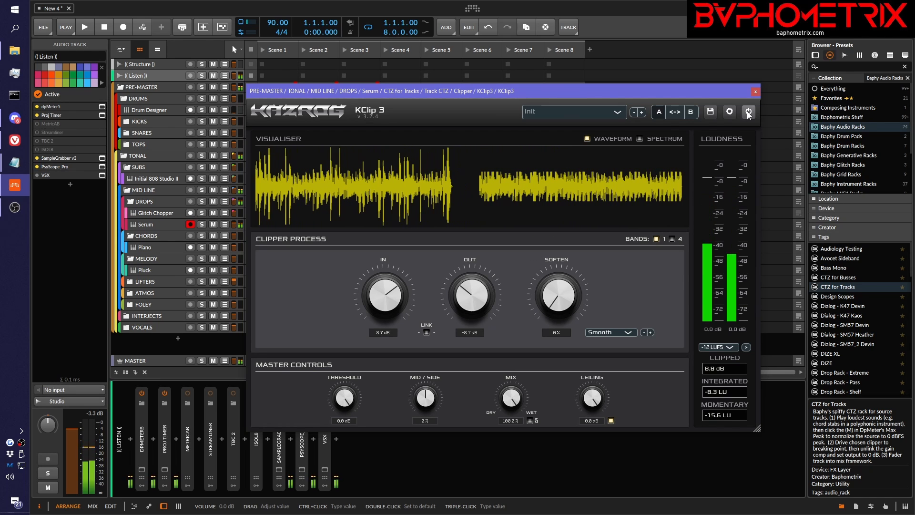
pyautogui.click(748, 112)
pyautogui.click(748, 112)
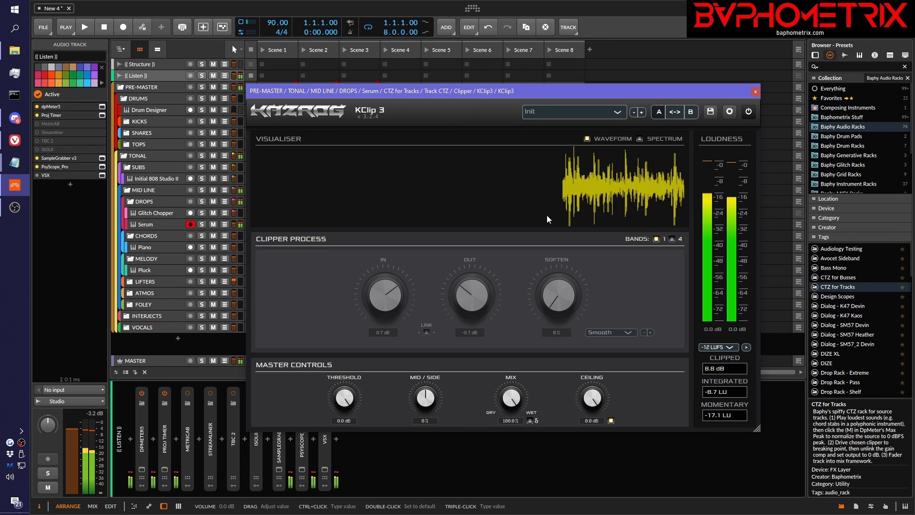
# Step: Re-enable KClip3 on the Serum track and reset its output gain to 0.0 dB
pyautogui.click(749, 113)
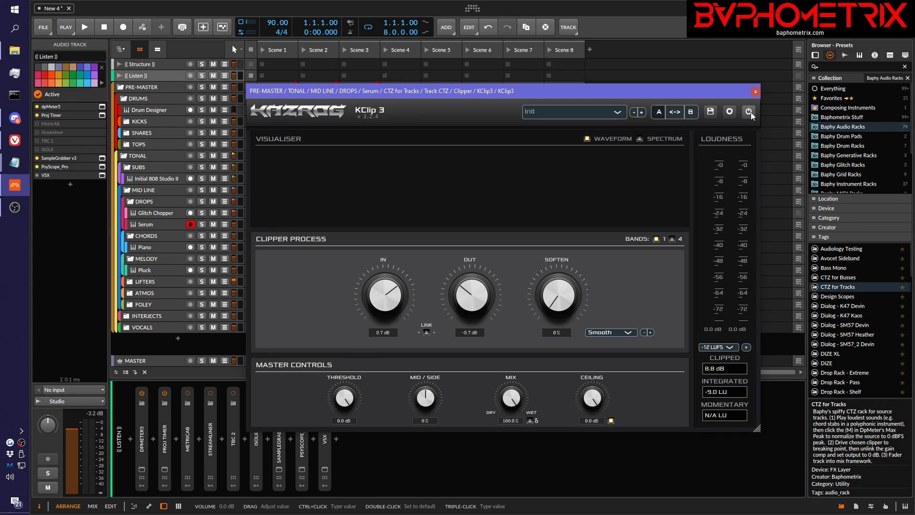
pyautogui.moveTo(696, 92); pyautogui.dragTo(769, 74)
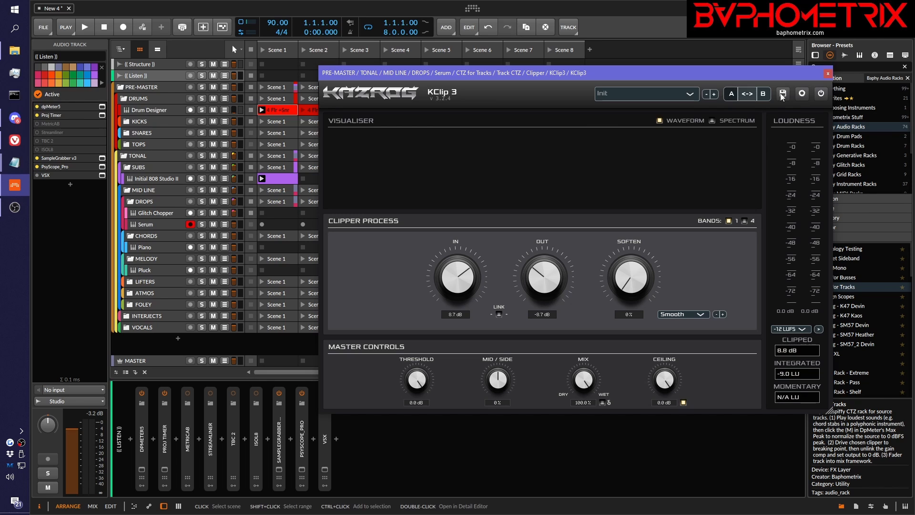
pyautogui.doubleClick(540, 279)
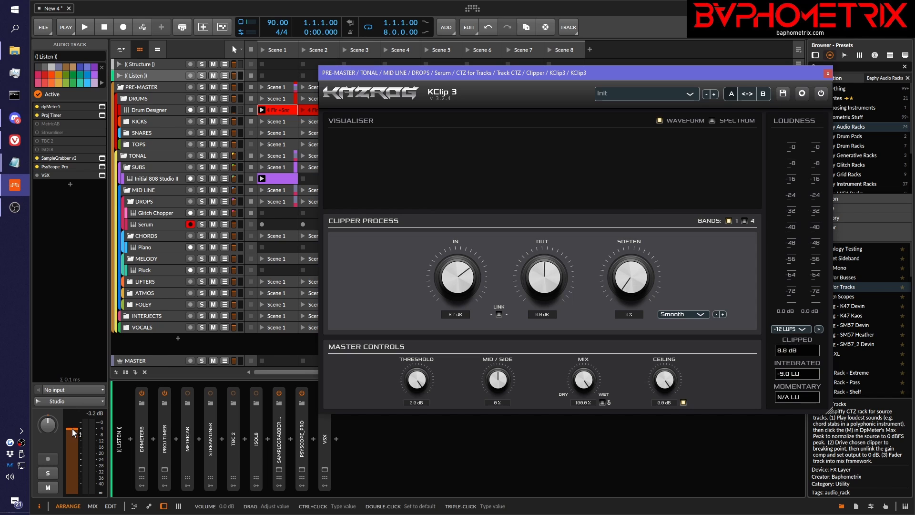
pyautogui.click(130, 400)
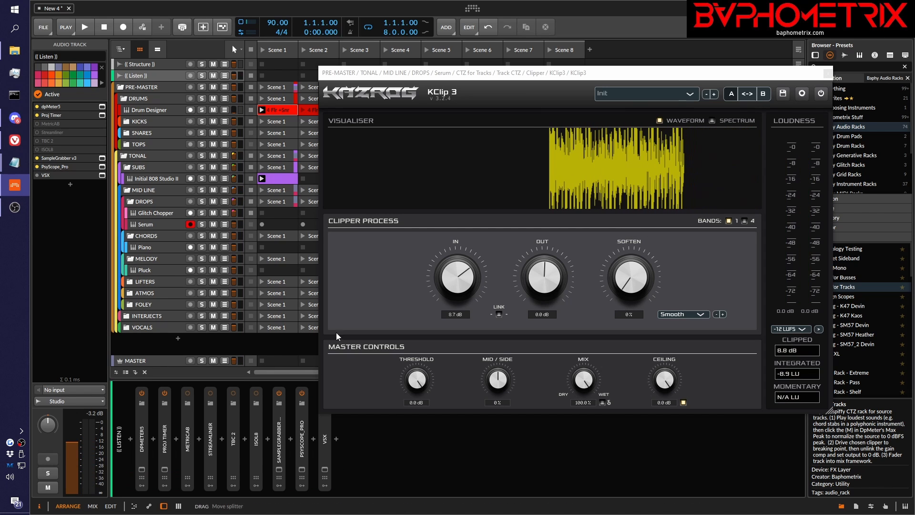
# Step: Select the Serum track and compare its playback over the beat with the Track CTZ Clipper selector bypassed and re-enabled
pyautogui.click(211, 228)
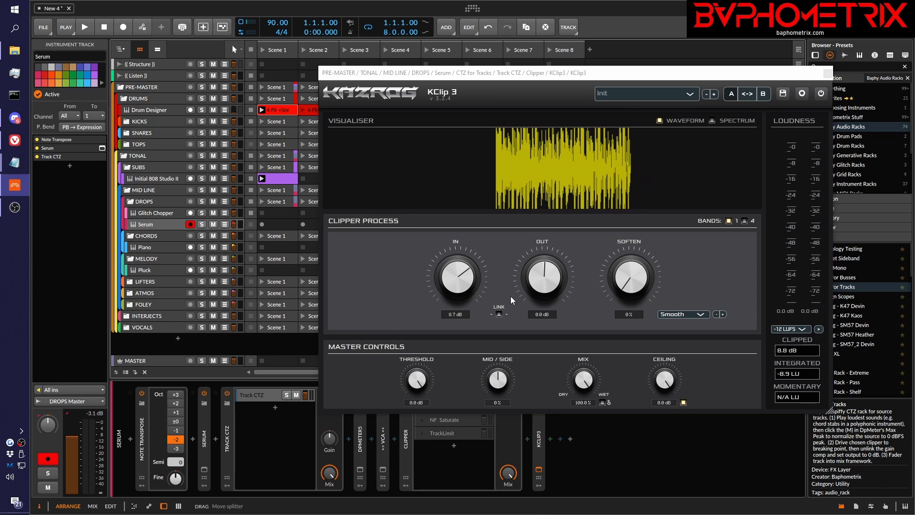
pyautogui.moveTo(550, 74); pyautogui.dragTo(537, 35)
pyautogui.click(405, 393)
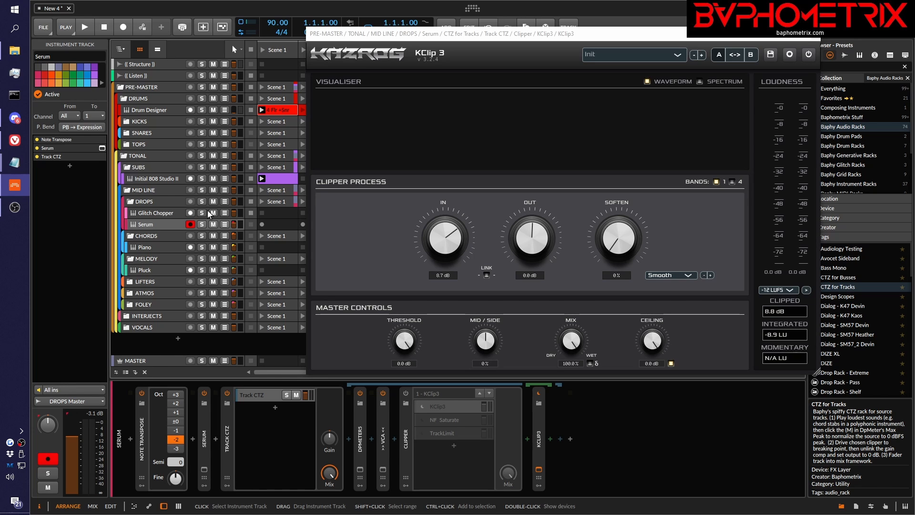
pyautogui.press('space')
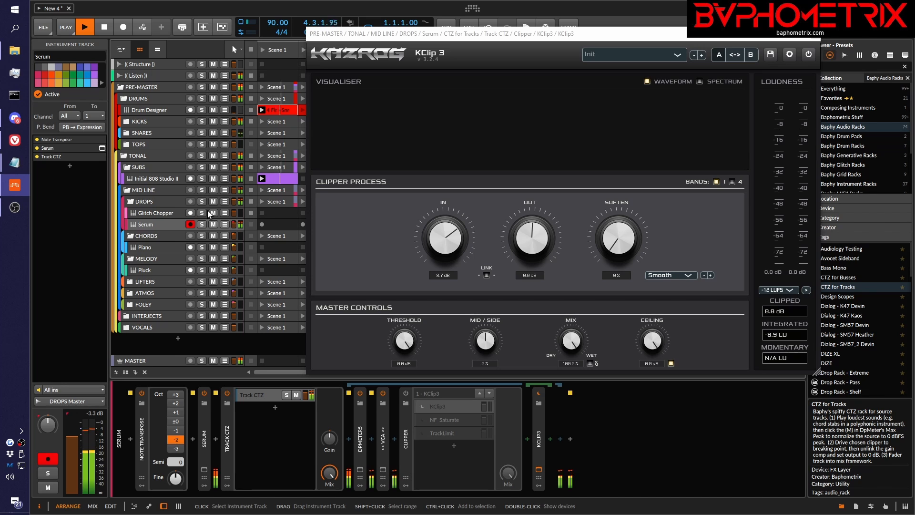
pyautogui.press('space')
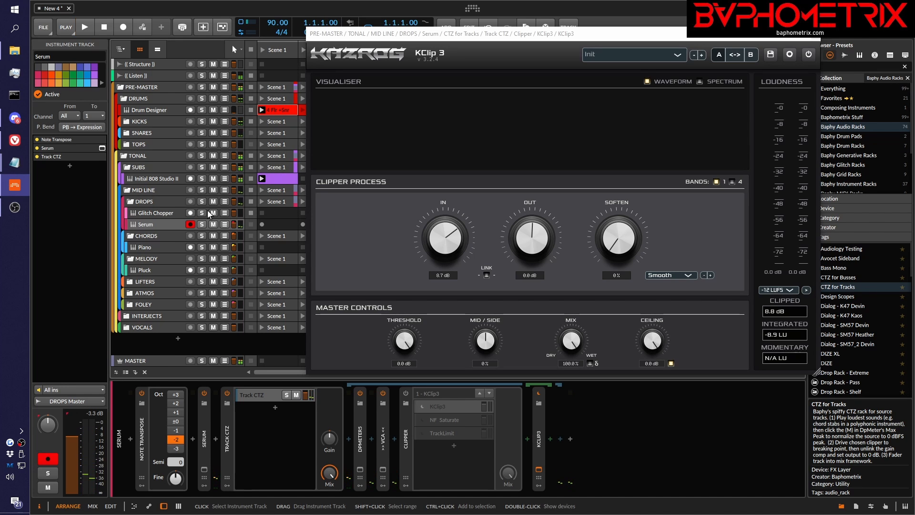
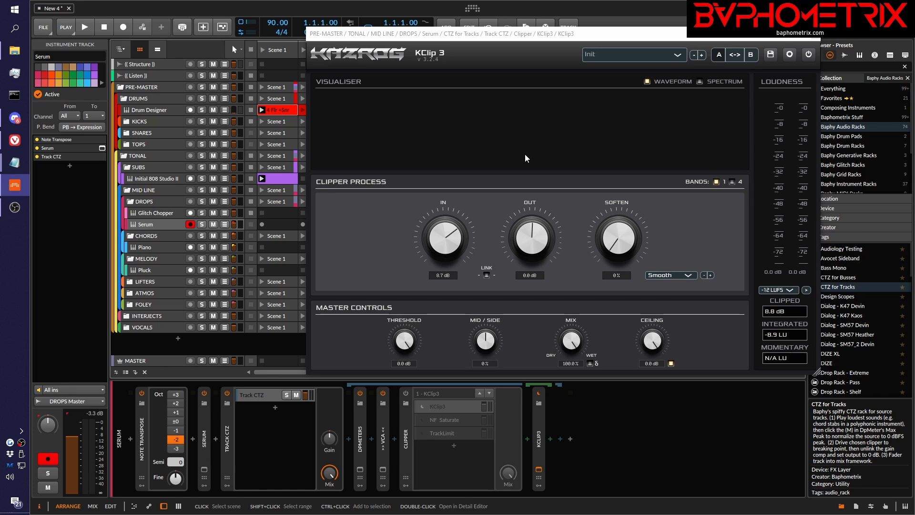
pyautogui.click(406, 394)
pyautogui.press('space')
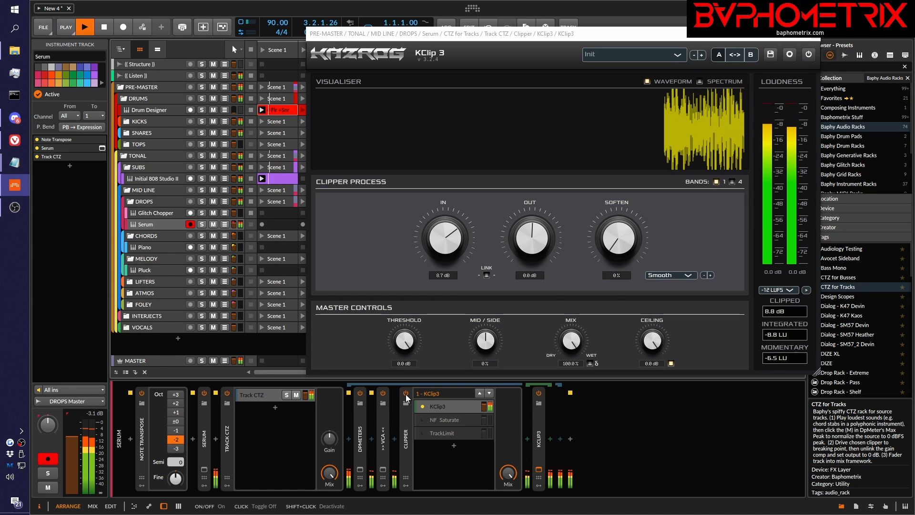
pyautogui.press('space')
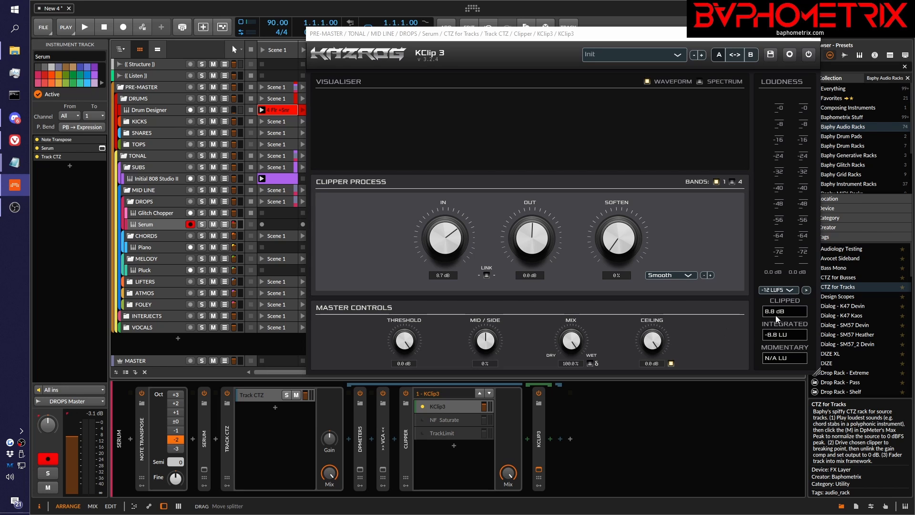
# Step: Audition only the clipped-off signal of Serum with KClip3's delta monitoring, and play the full clipped signal with delta off
pyautogui.click(590, 363)
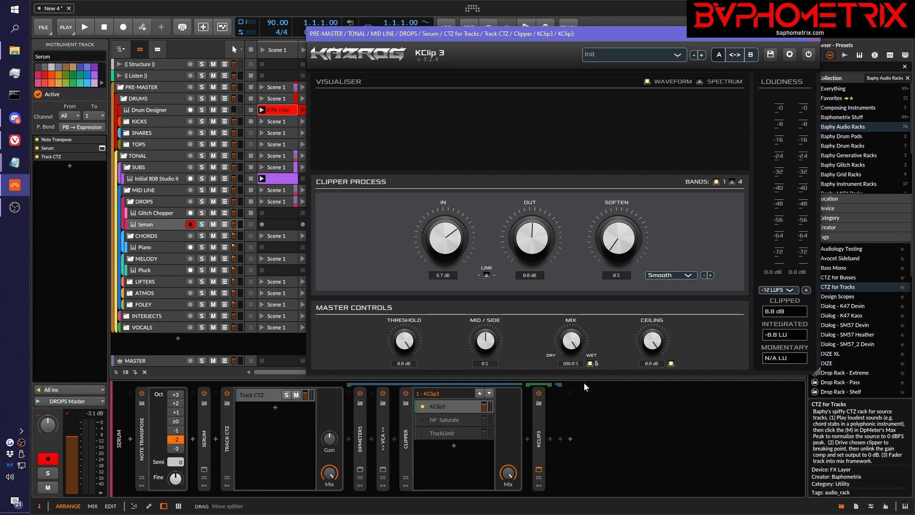
pyautogui.click(590, 363)
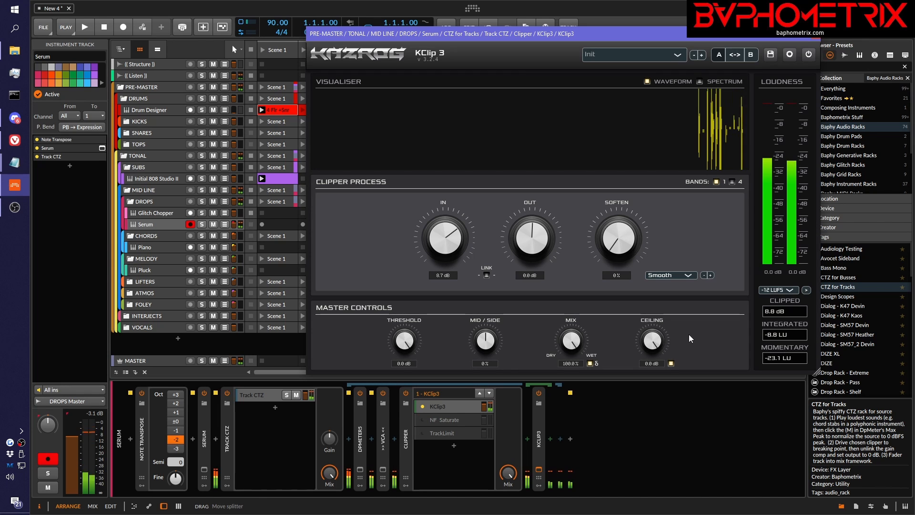
pyautogui.click(592, 363)
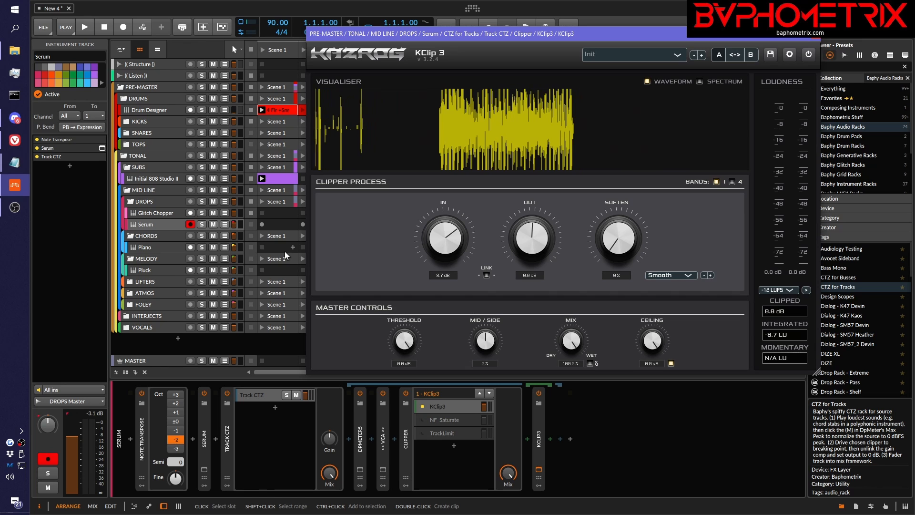
pyautogui.press('space')
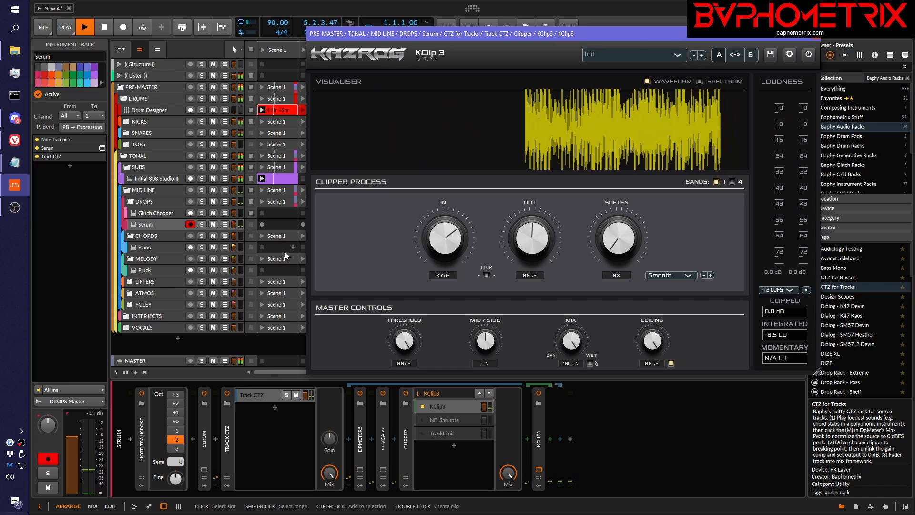
pyautogui.press('space')
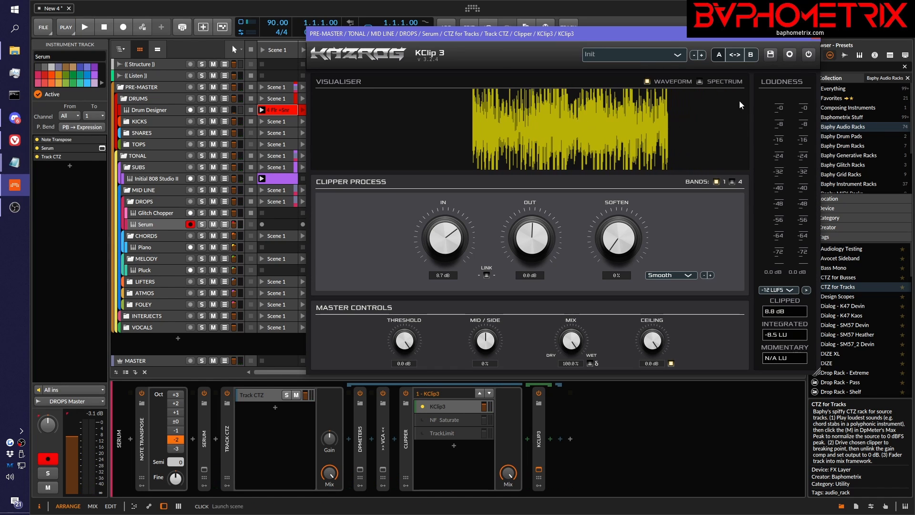
# Step: Close KClip3, switch record arming from Serum to the Piano track, and play the piano over the beat
pyautogui.click(820, 38)
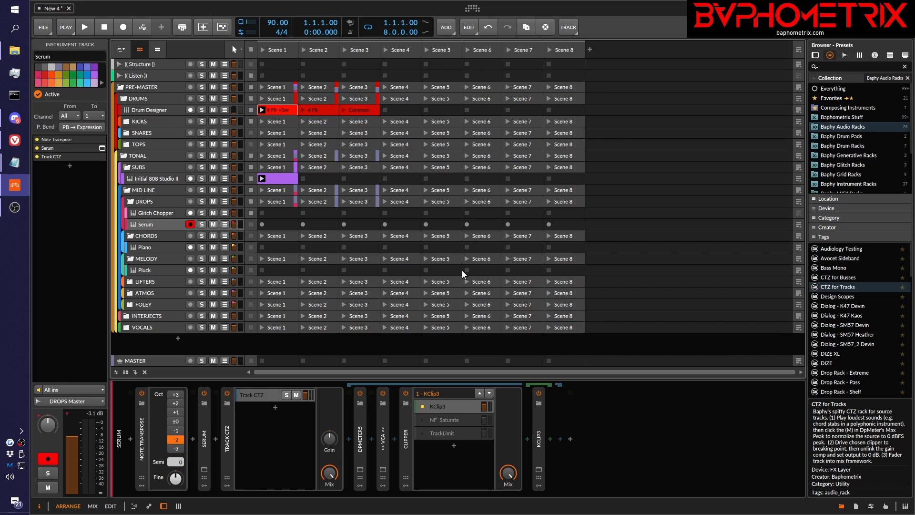
pyautogui.click(191, 226)
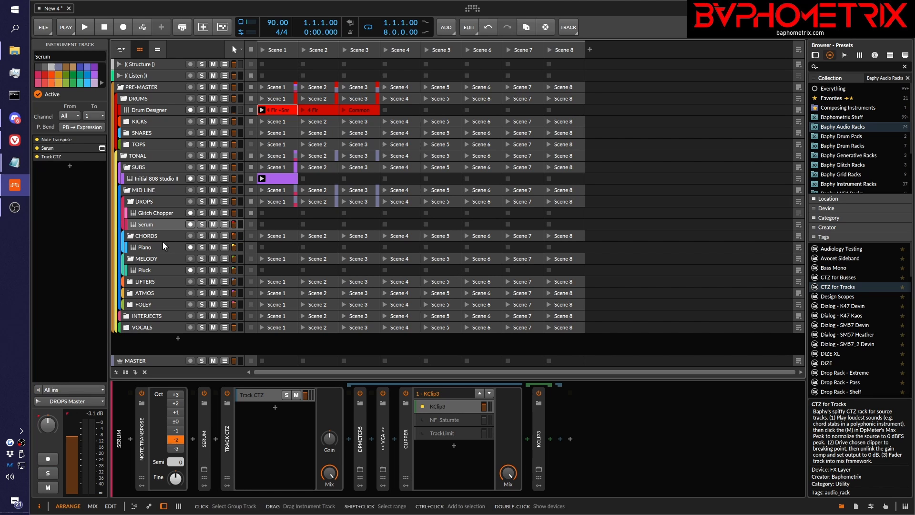
pyautogui.click(190, 246)
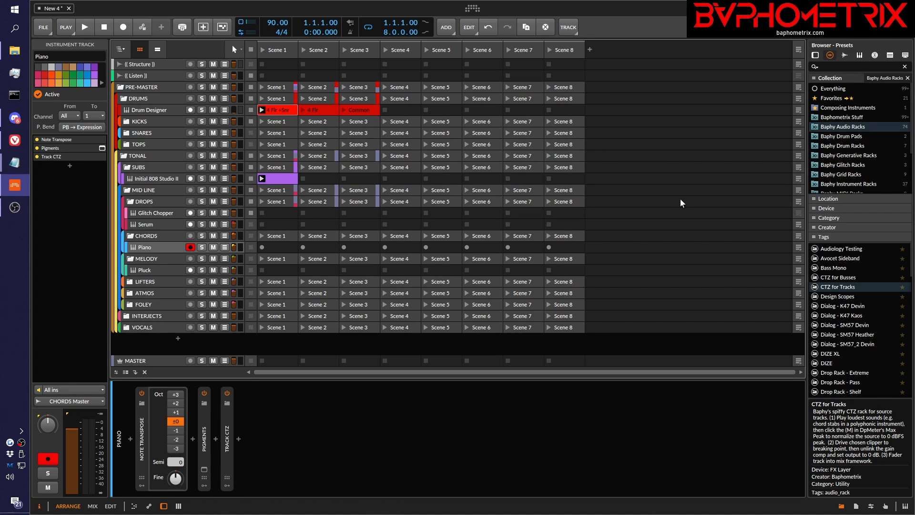
pyautogui.press('space')
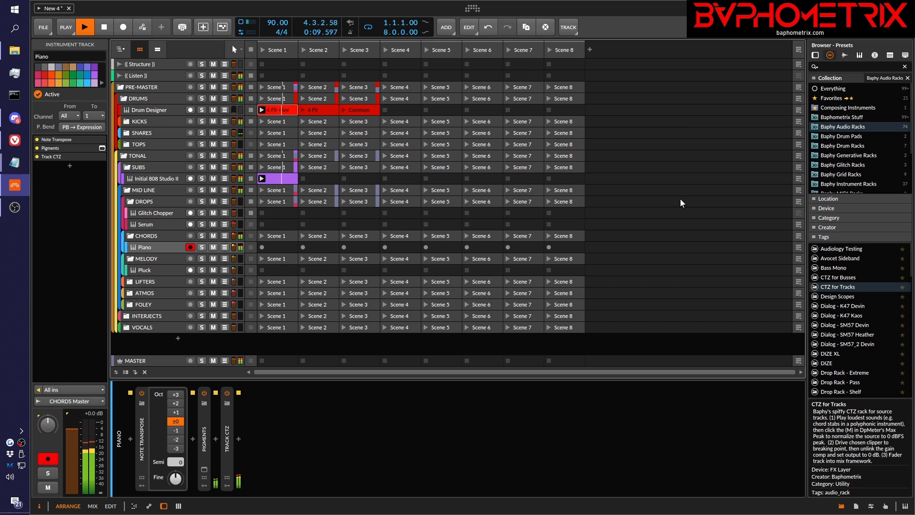
pyautogui.press('space')
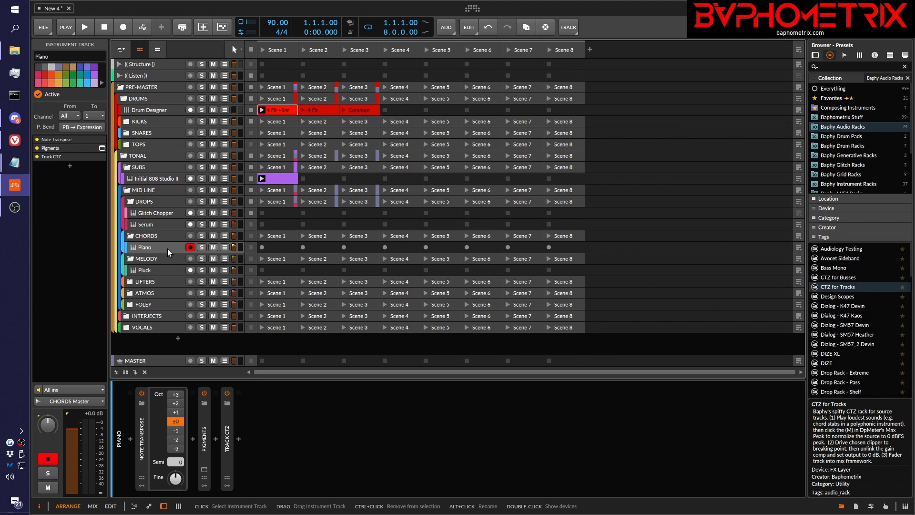
# Step: Expand the Piano's Track CTZ layer and compare playback with its Clipper selector bypassed and re-enabled
pyautogui.doubleClick(228, 447)
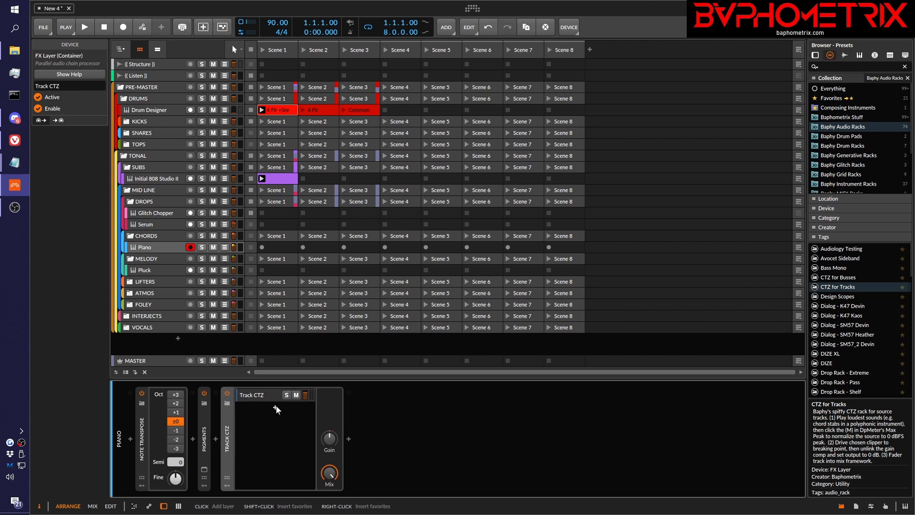
pyautogui.click(270, 397)
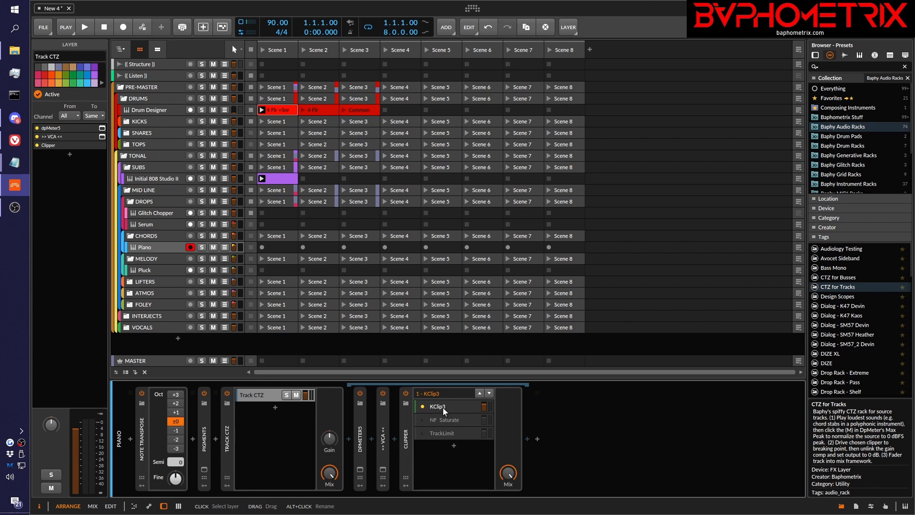
pyautogui.click(406, 393)
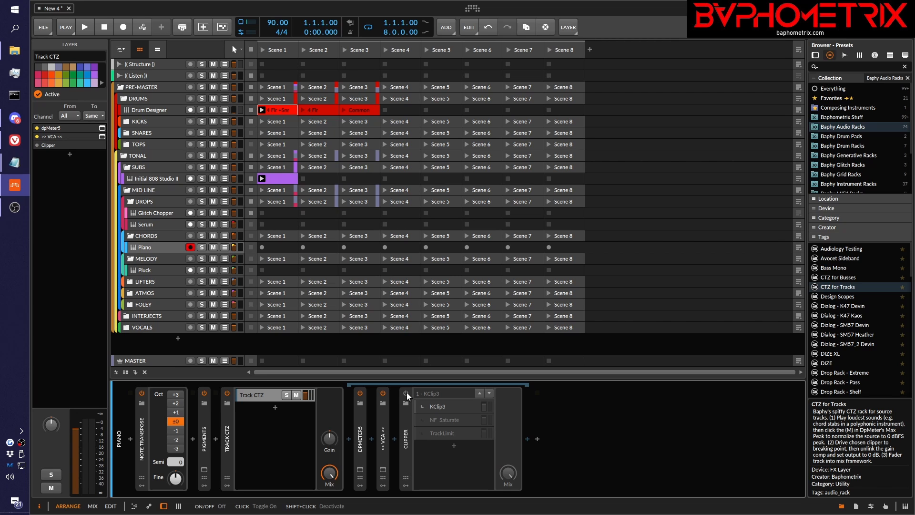
pyautogui.press('space')
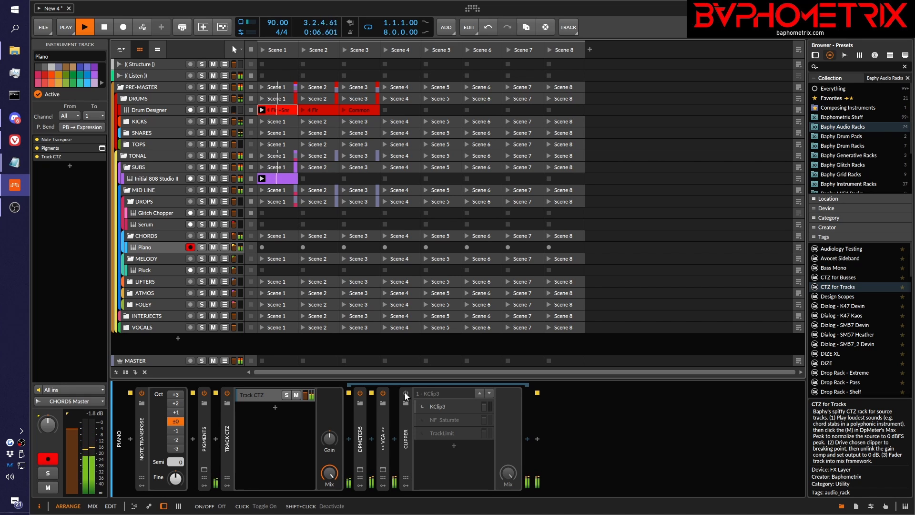
pyautogui.click(405, 393)
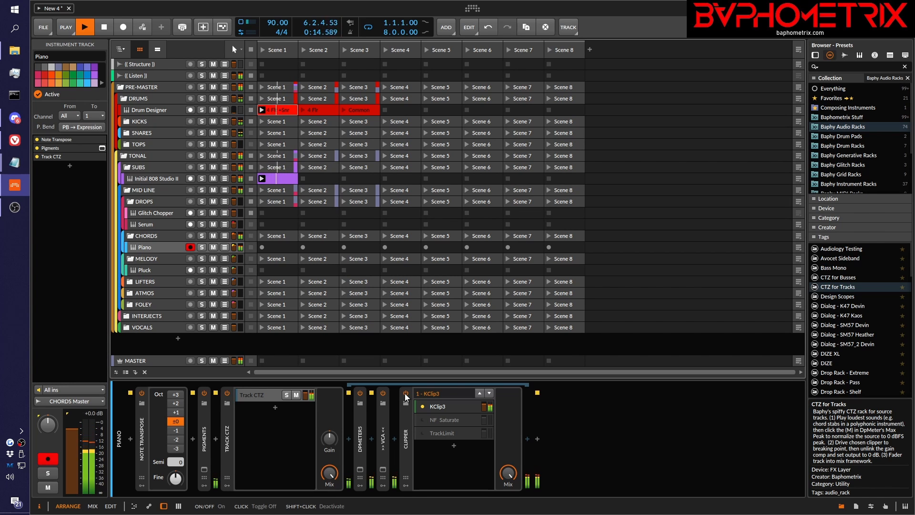
pyautogui.press('space')
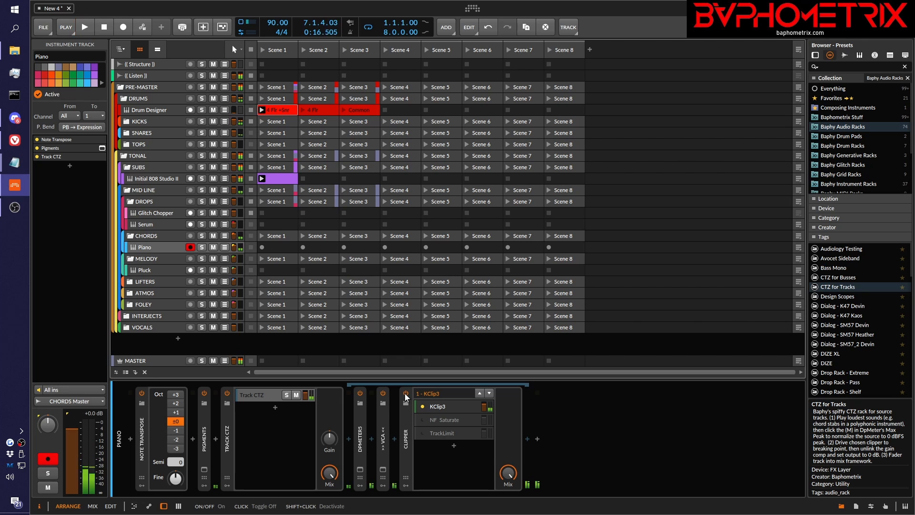
# Step: Open the Piano's KClip3 inside the Clipper selector and audition the piano with delta monitoring on and off
pyautogui.click(436, 404)
pyautogui.click(539, 469)
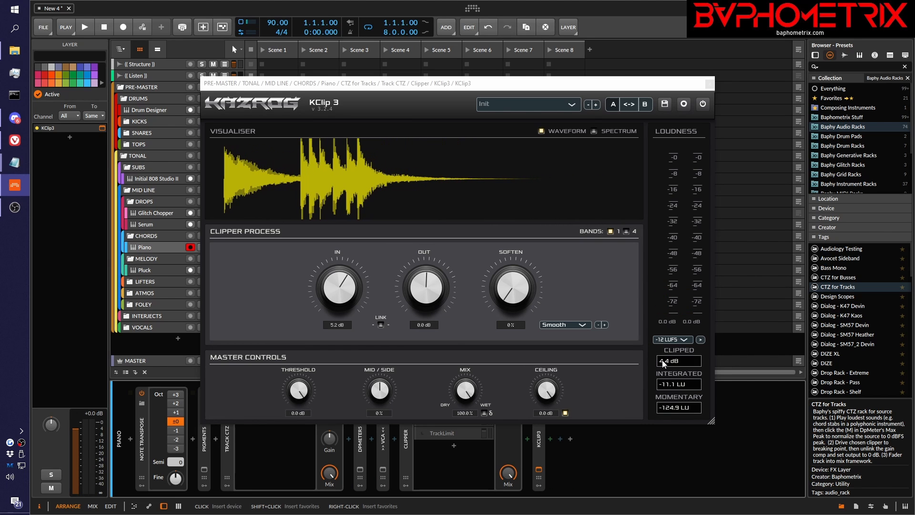
pyautogui.click(483, 413)
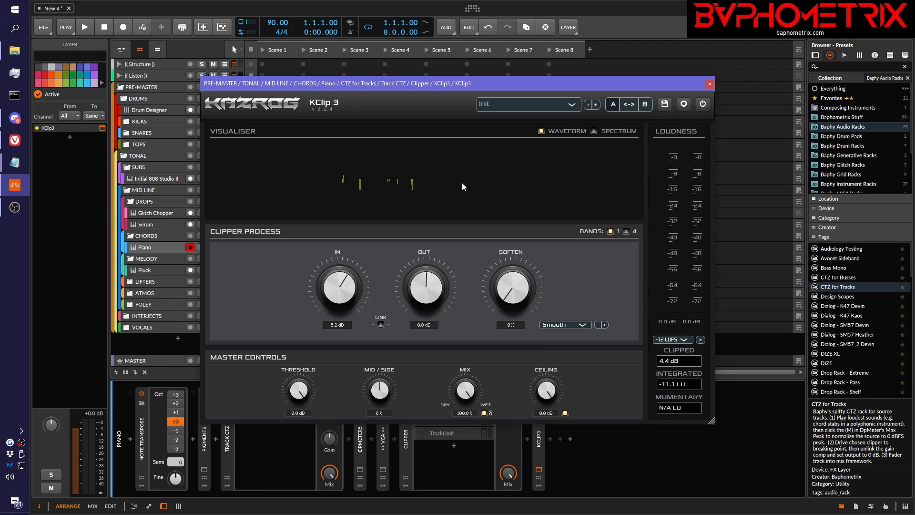
pyautogui.press('space')
pyautogui.press('space')
pyautogui.press('space')
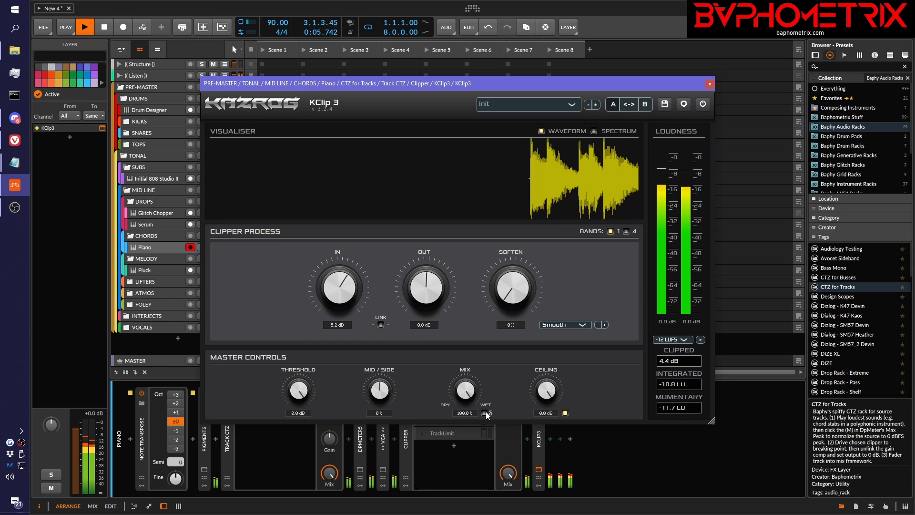
pyautogui.press('space')
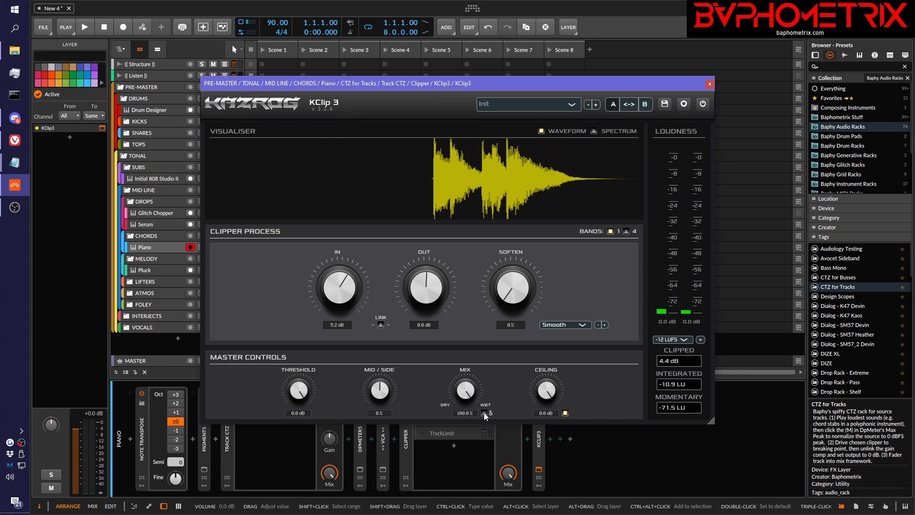
# Step: Play the Piano's clipped-off signal again through KClip3's delta monitoring, turn delta off, and close the plugin window
pyautogui.click(484, 412)
pyautogui.press('space')
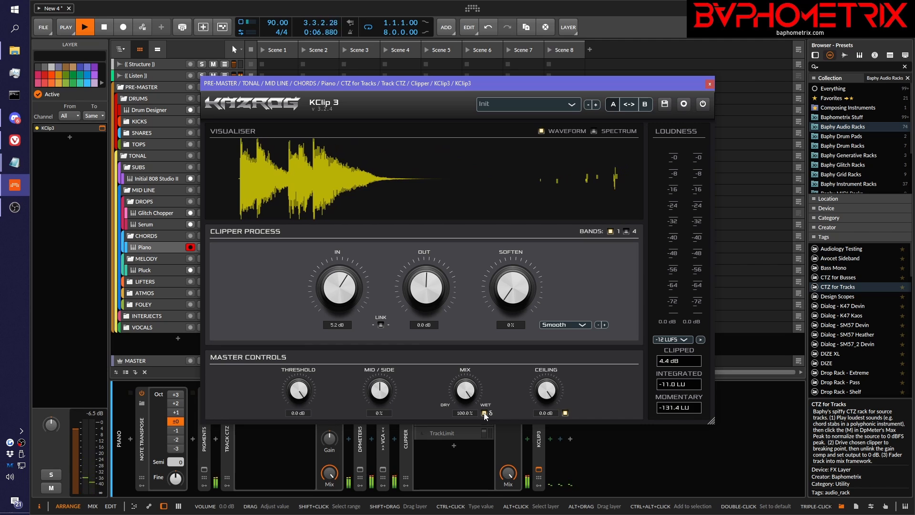
pyautogui.press('space')
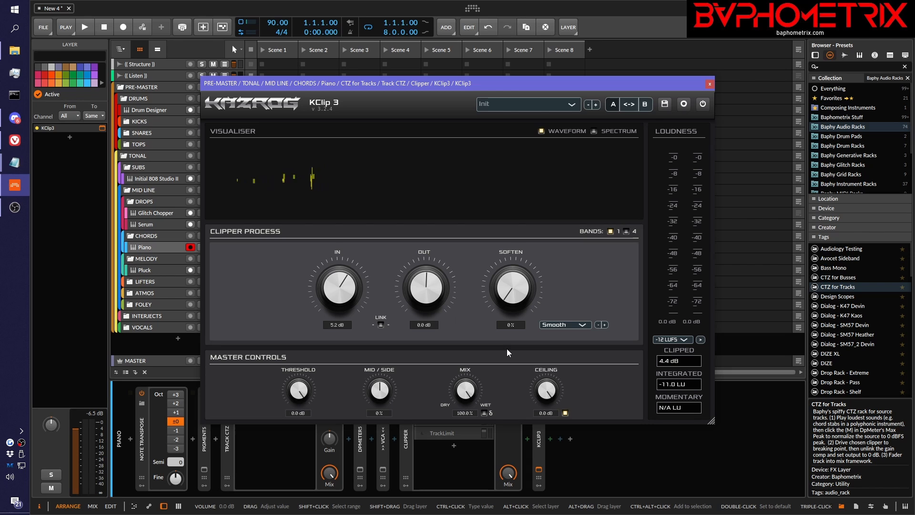
pyautogui.moveTo(524, 85); pyautogui.dragTo(607, 82)
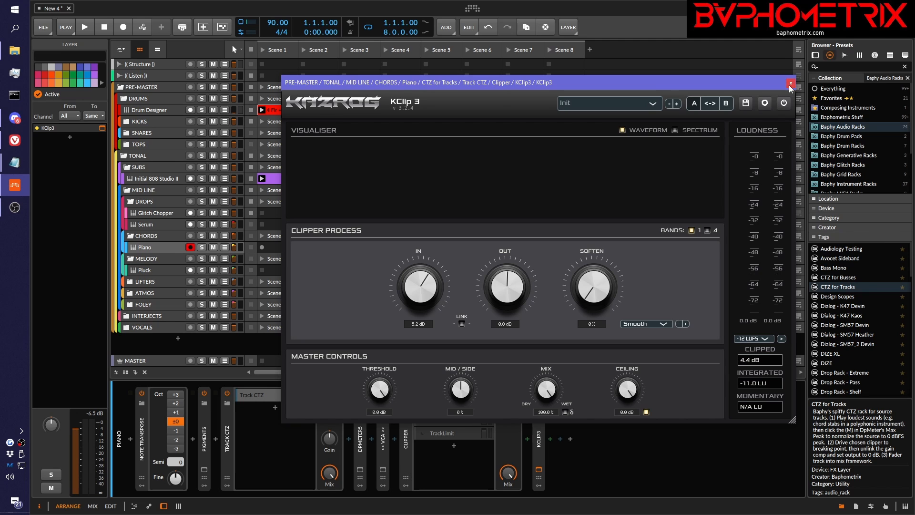
pyautogui.click(790, 83)
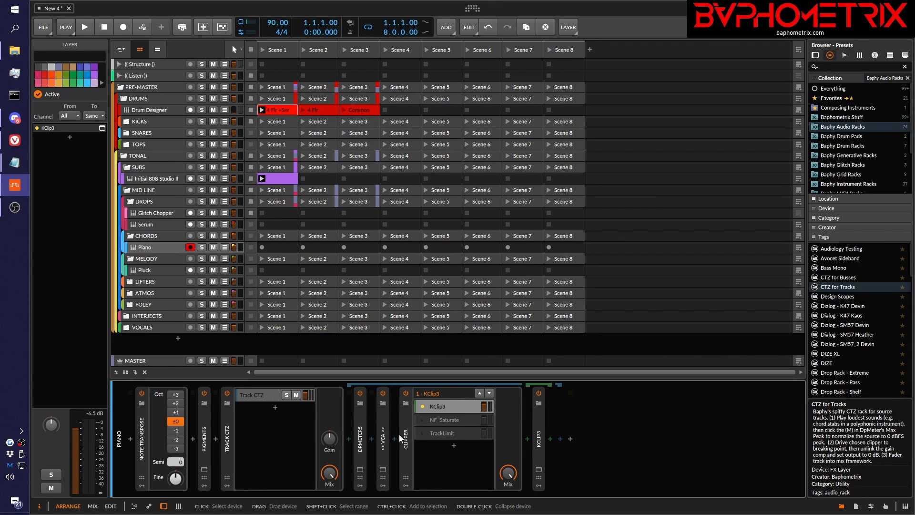
# Step: Replace the Piano's Track CTZ layer with dpMeter5 after Pigments, turn its Sync off, and move its window aside
pyautogui.click(225, 443)
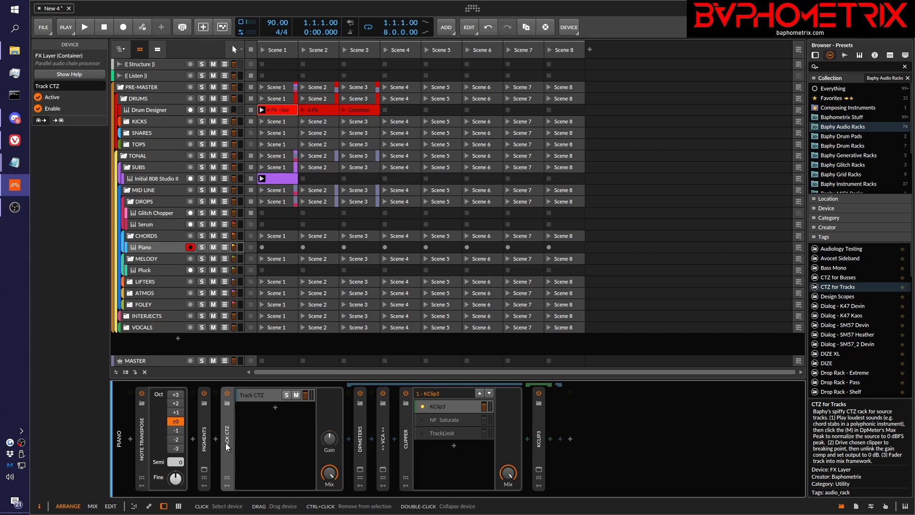
pyautogui.press('Delete')
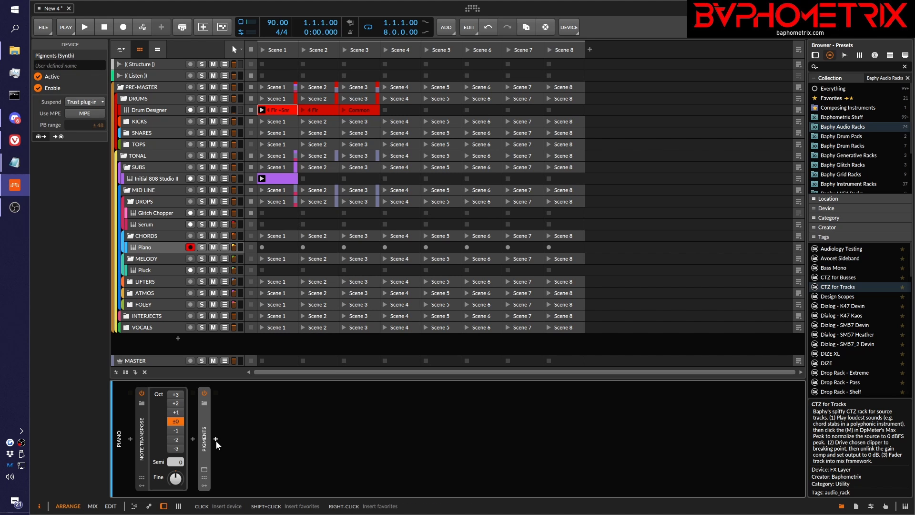
pyautogui.click(216, 439)
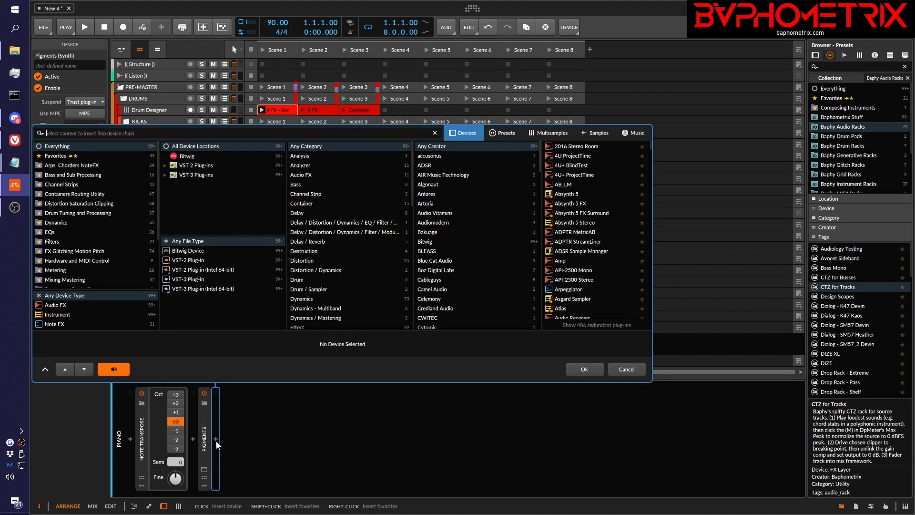
pyautogui.write('dp')
pyautogui.press('Down')
pyautogui.press('Down')
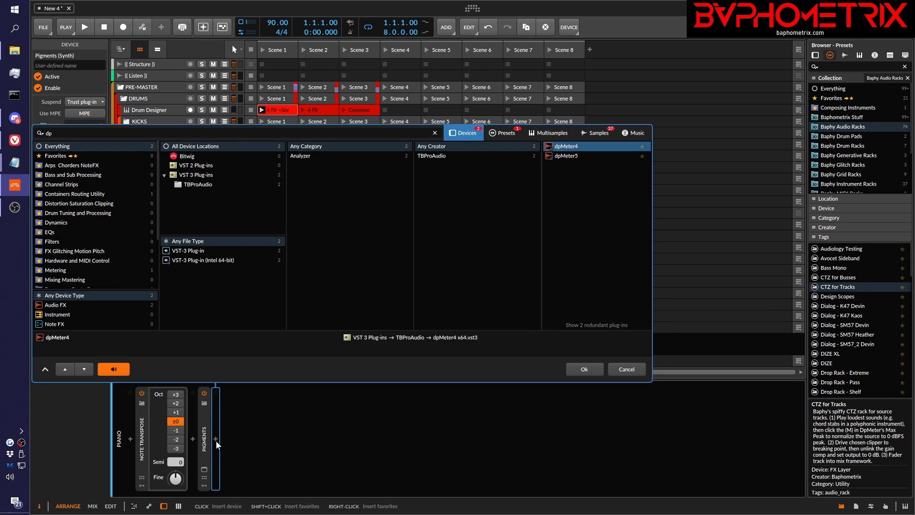
pyautogui.press('Return')
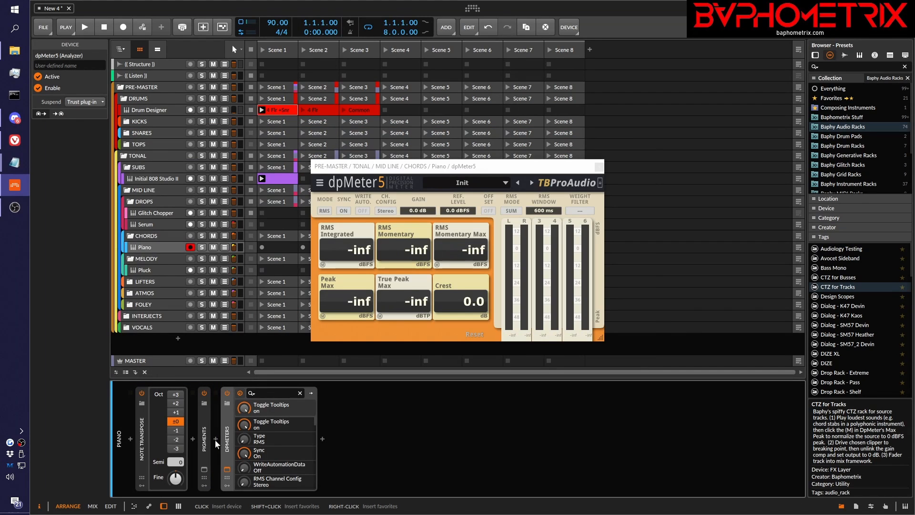
pyautogui.click(344, 210)
pyautogui.moveTo(373, 170); pyautogui.dragTo(251, 176)
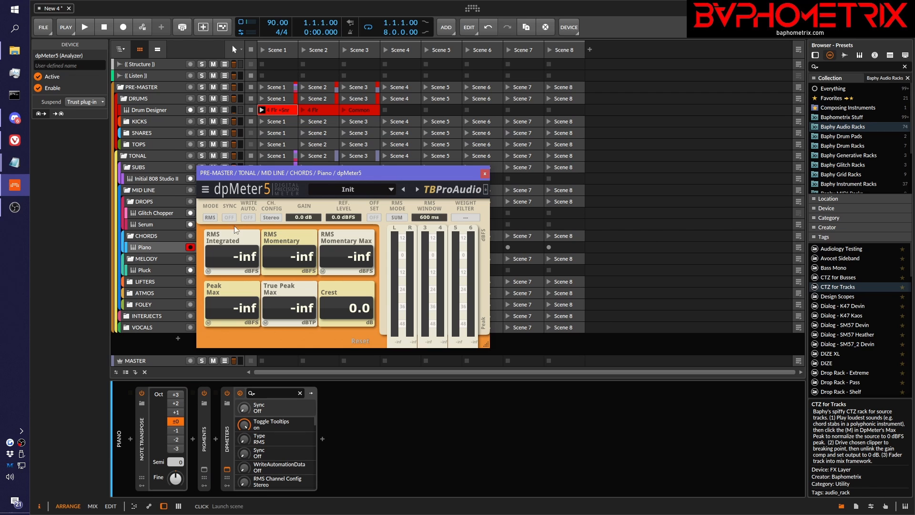
# Step: Insert KClip3 after dpMeter5 in the Piano chain and move its window so the dpMeter5 readings stay in view
pyautogui.click(322, 439)
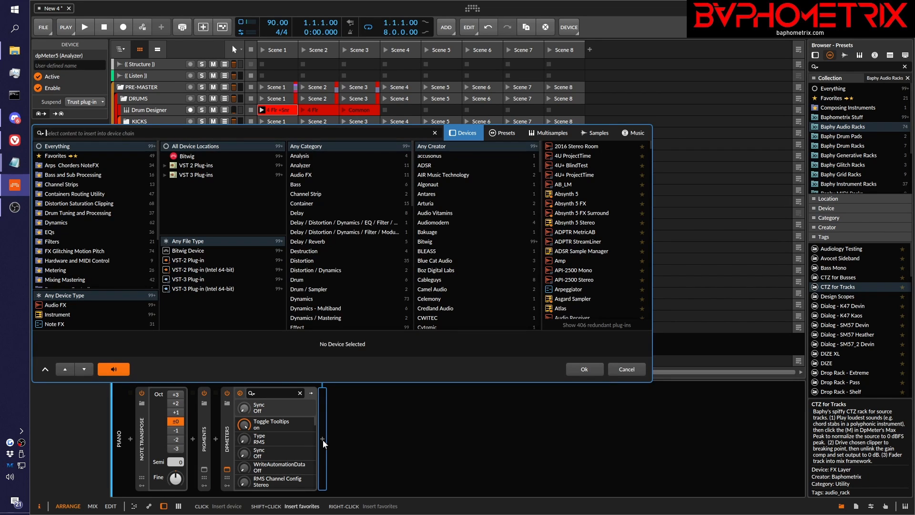
pyautogui.write('KClip')
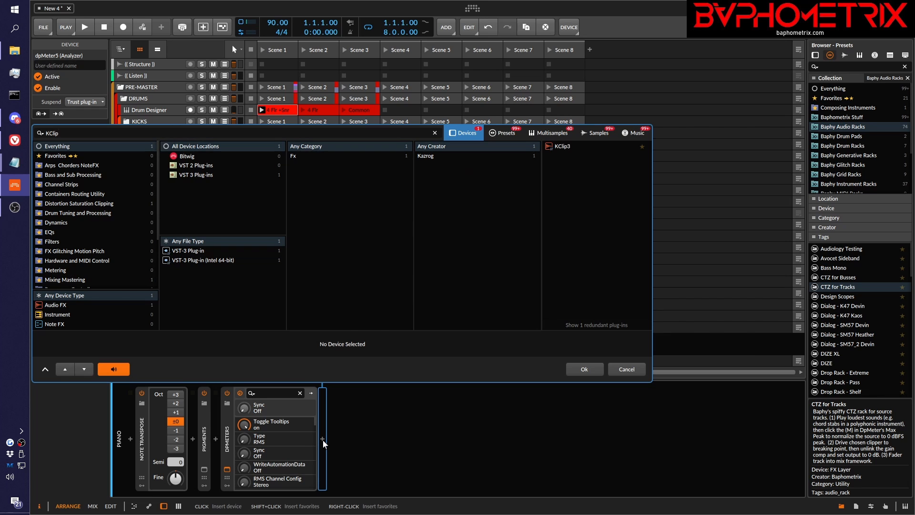
pyautogui.press('Down')
pyautogui.press('Return')
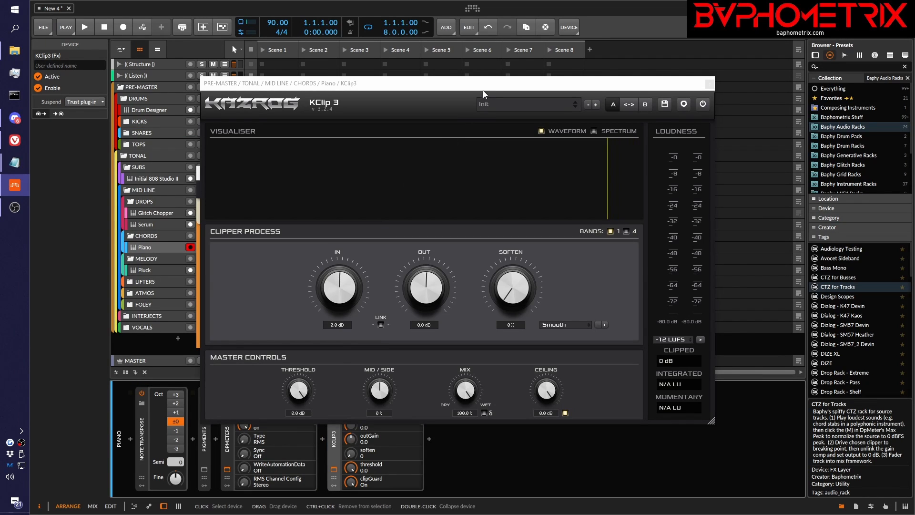
pyautogui.moveTo(484, 89); pyautogui.dragTo(610, 104)
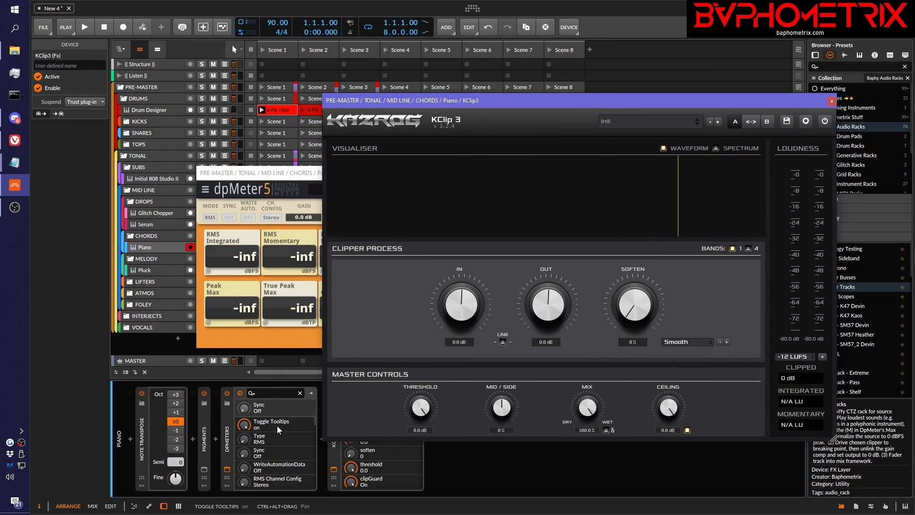
# Step: Load the Glitch Box electric piano preset in the Piano's Pigments and move the plugin window out of the way
pyautogui.click(205, 470)
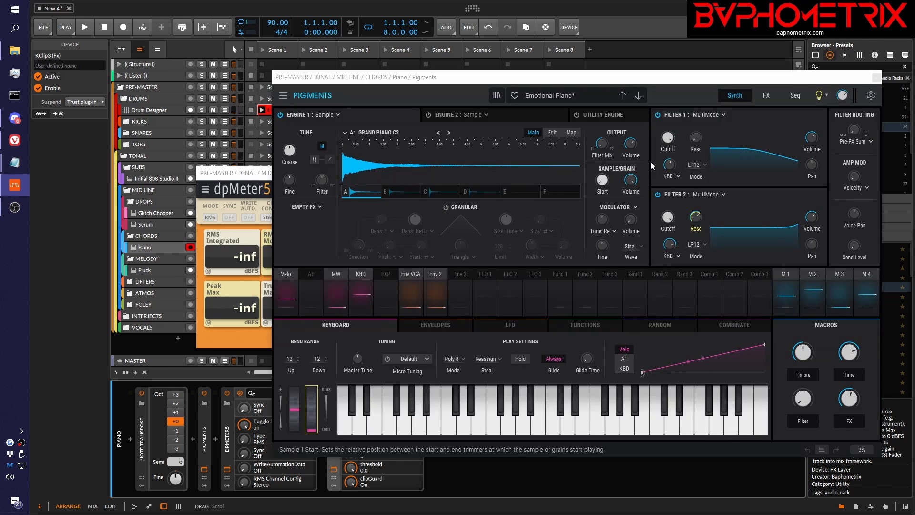
pyautogui.click(553, 99)
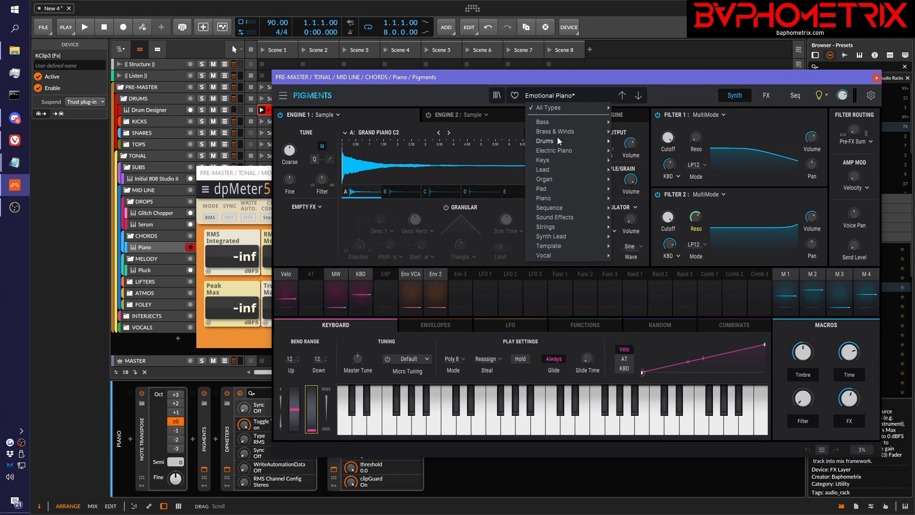
pyautogui.moveTo(567, 152)
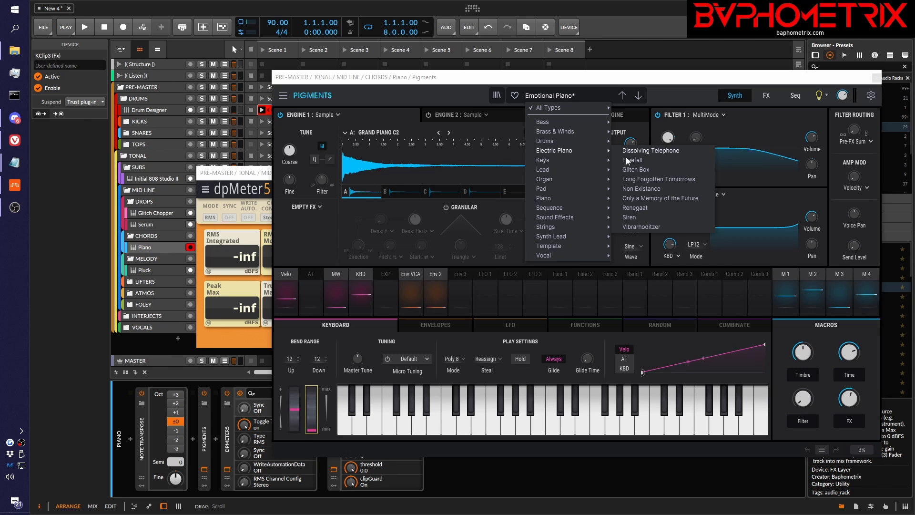
pyautogui.click(633, 170)
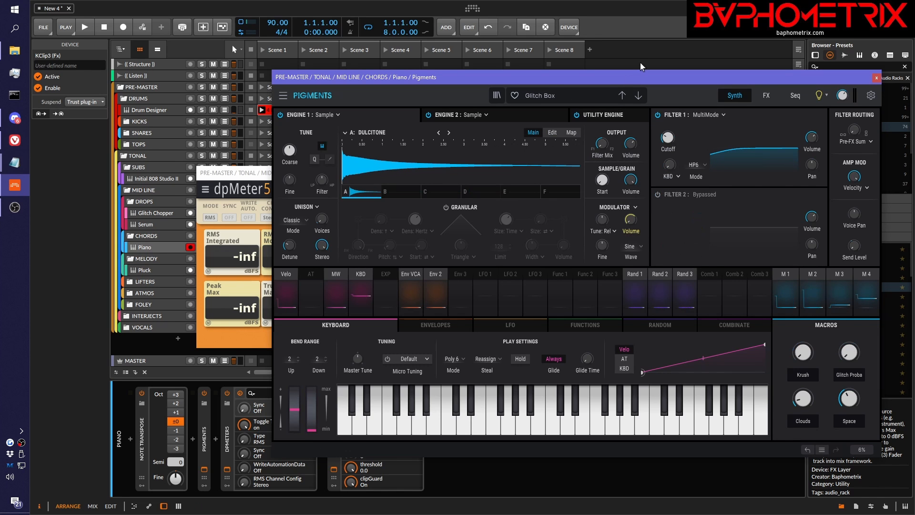
pyautogui.moveTo(628, 80); pyautogui.dragTo(914, 61)
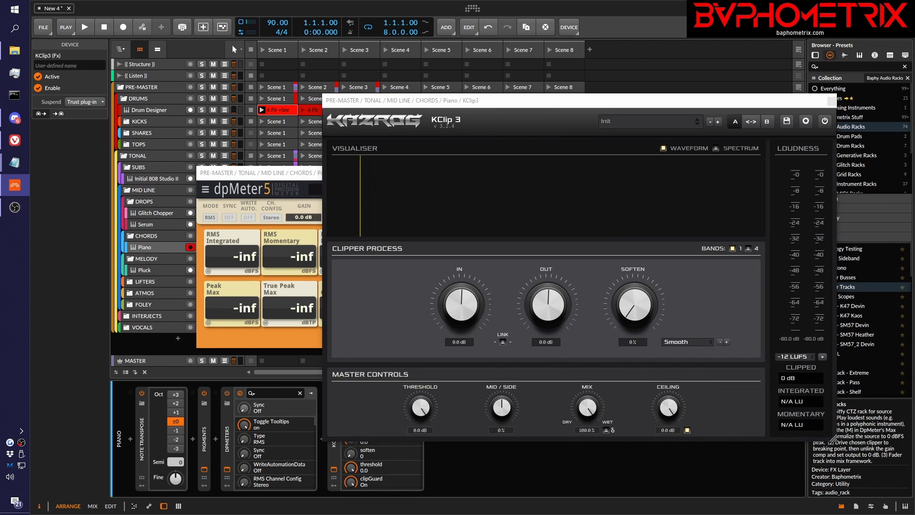
# Step: Bring dpMeter5 to the front and audition the unnormalised Glitch Box sound with the beat running
pyautogui.click(276, 174)
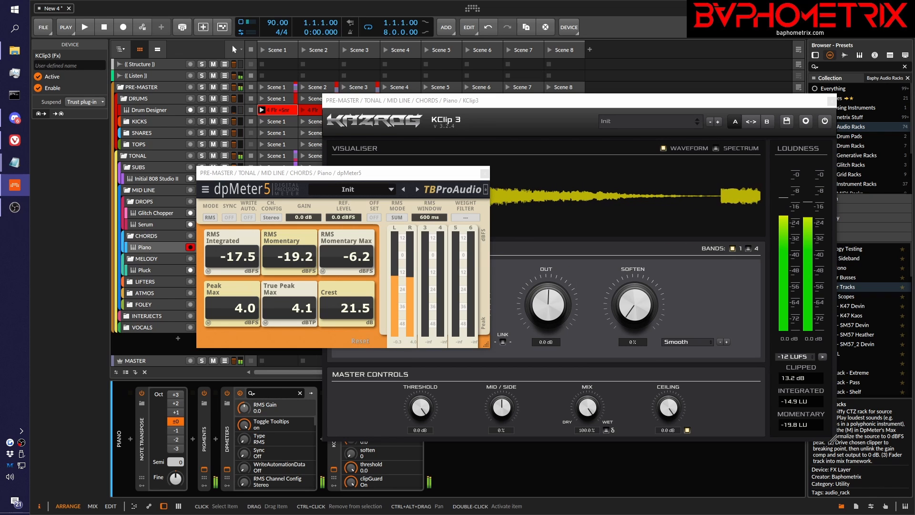
pyautogui.press('space')
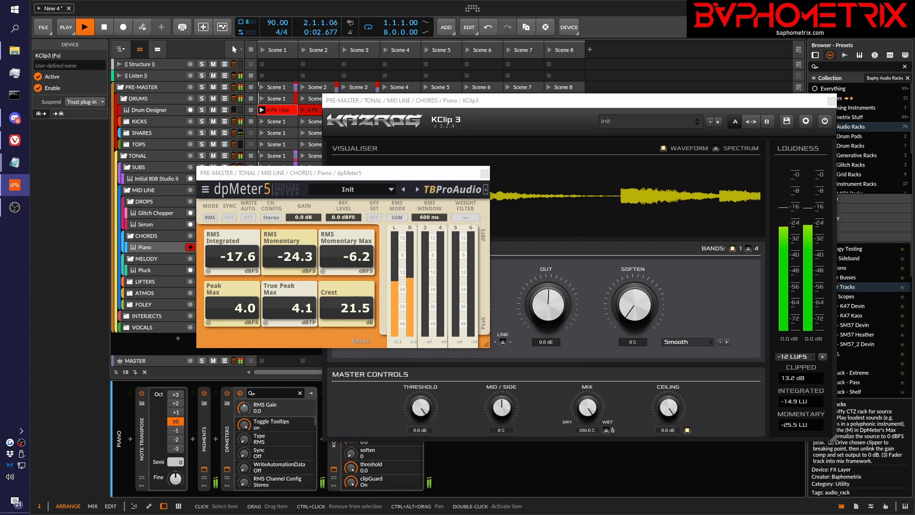
pyautogui.press('space')
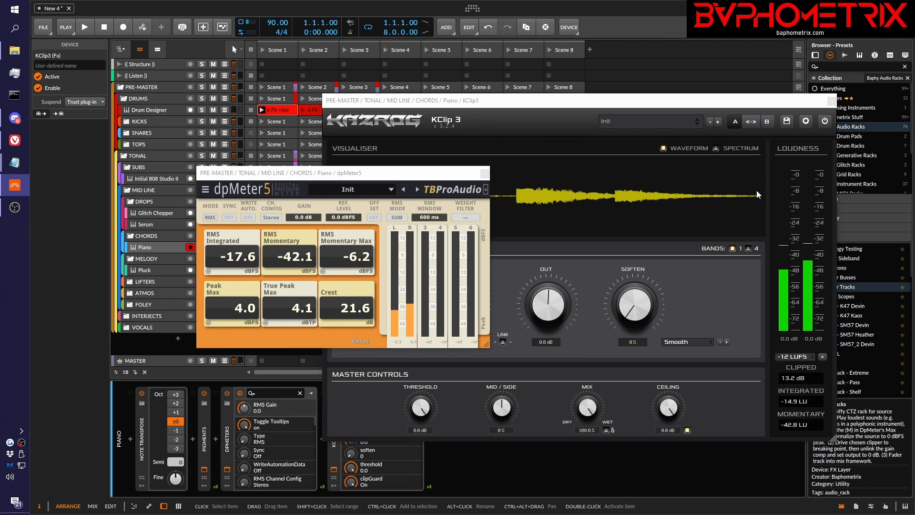
# Step: Reset the dpMeter5 readings, match the gain to peak max at 12.3 dB, and audition the sound with the beat before viewing KClip3
pyautogui.click(361, 340)
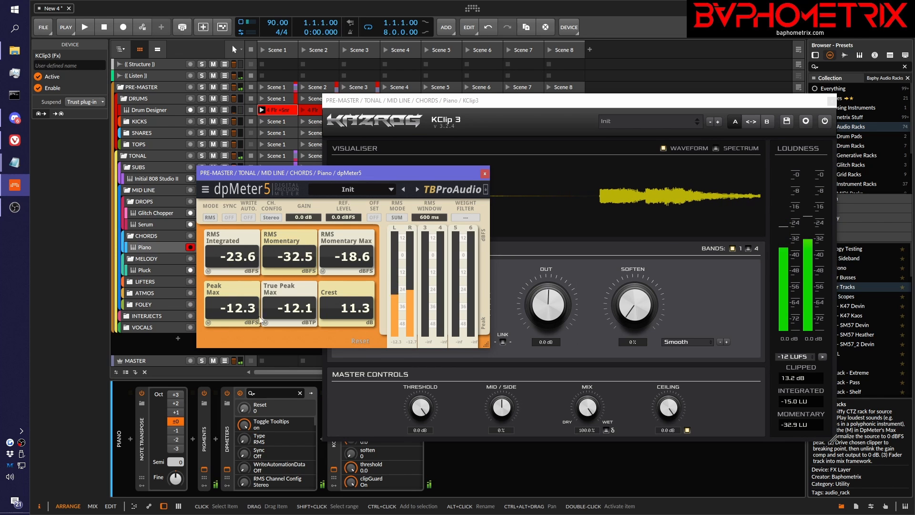
pyautogui.click(208, 324)
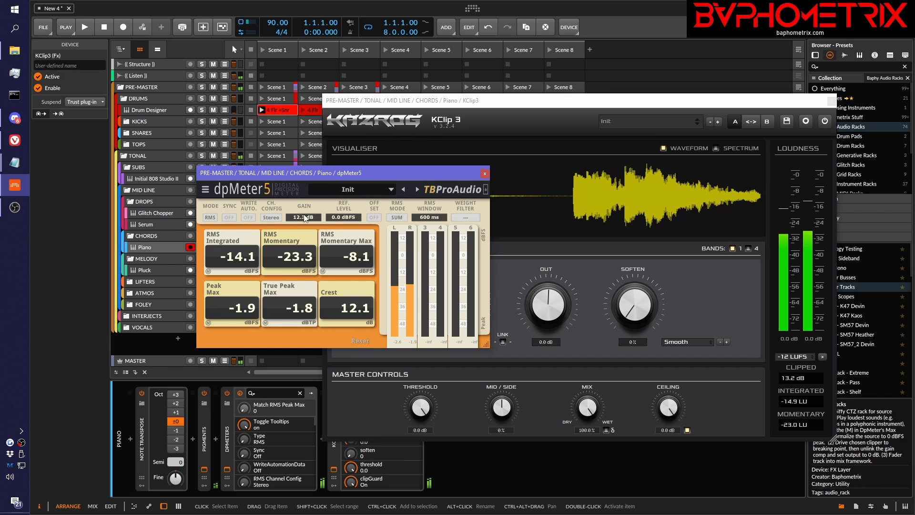
pyautogui.press('space')
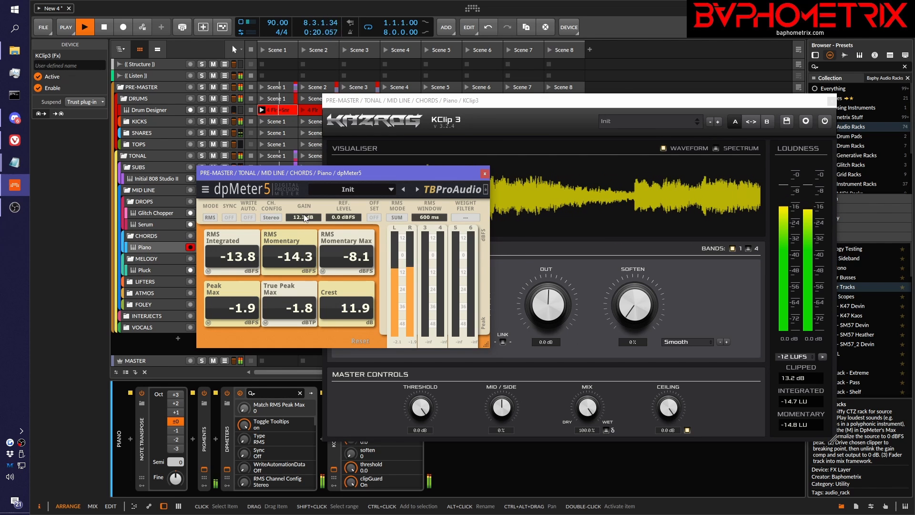
pyautogui.press('space')
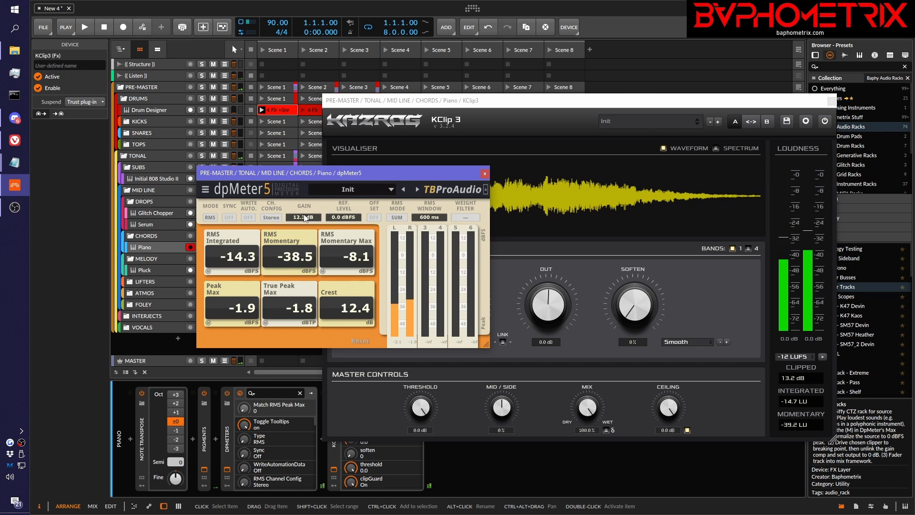
pyautogui.click(452, 102)
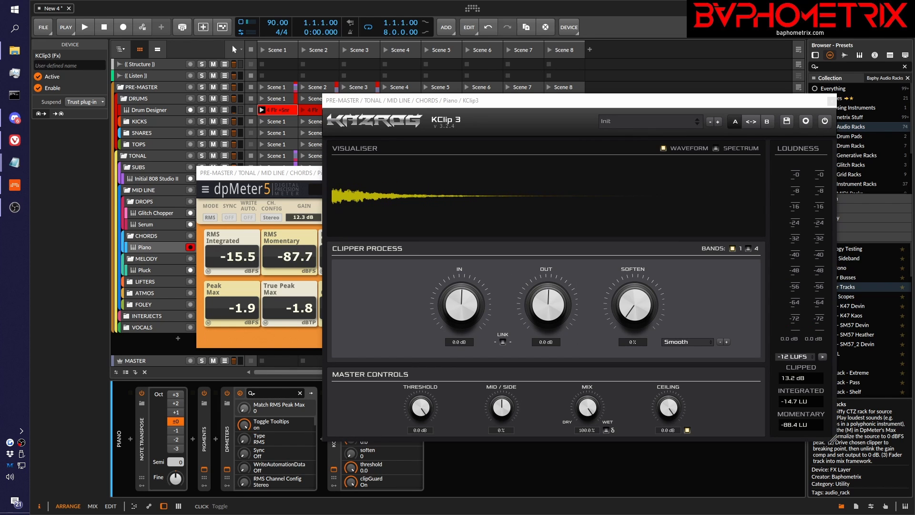
# Step: Zero the dpMeter5 gain, match it to a freshly measured peak max at 11.2 dB, and audition the result over the beat
pyautogui.doubleClick(302, 217)
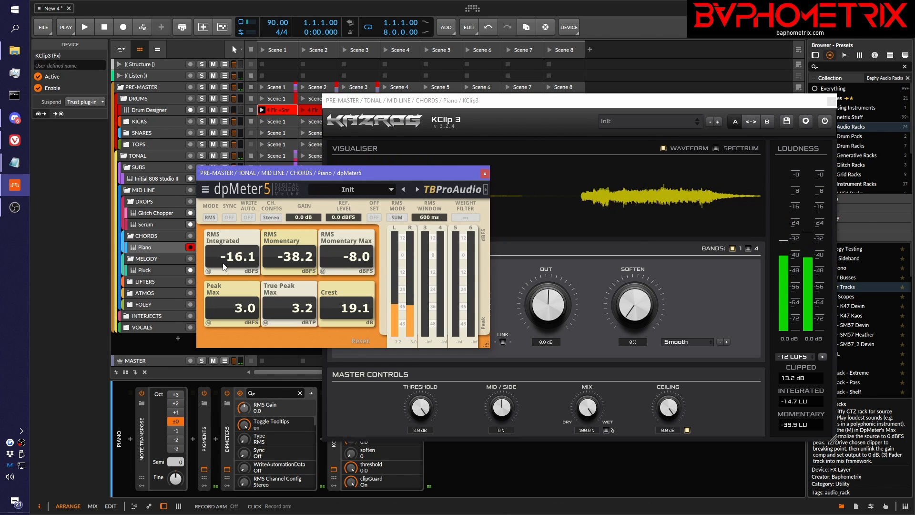
pyautogui.click(355, 342)
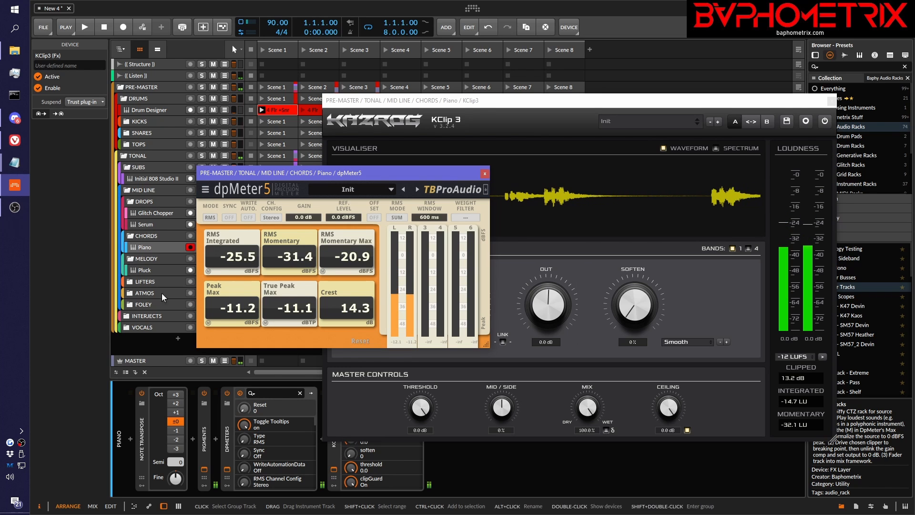
pyautogui.click(208, 324)
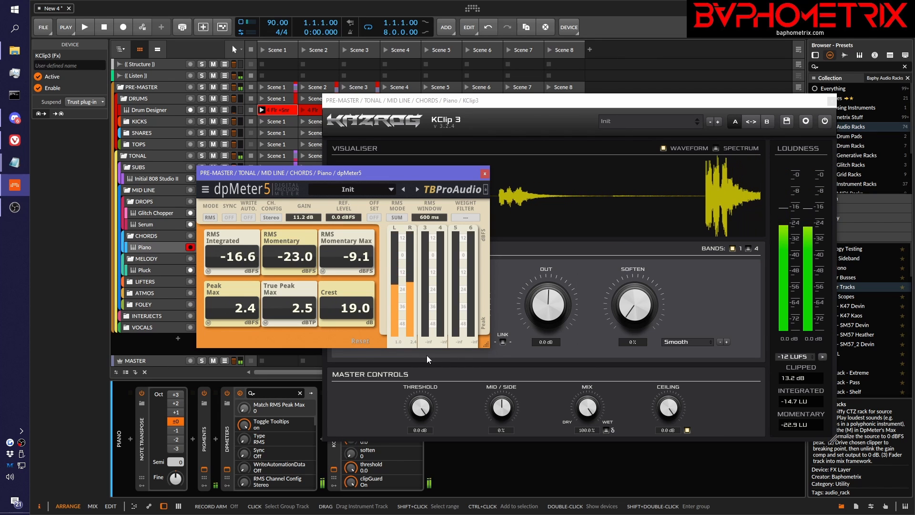
pyautogui.press('space')
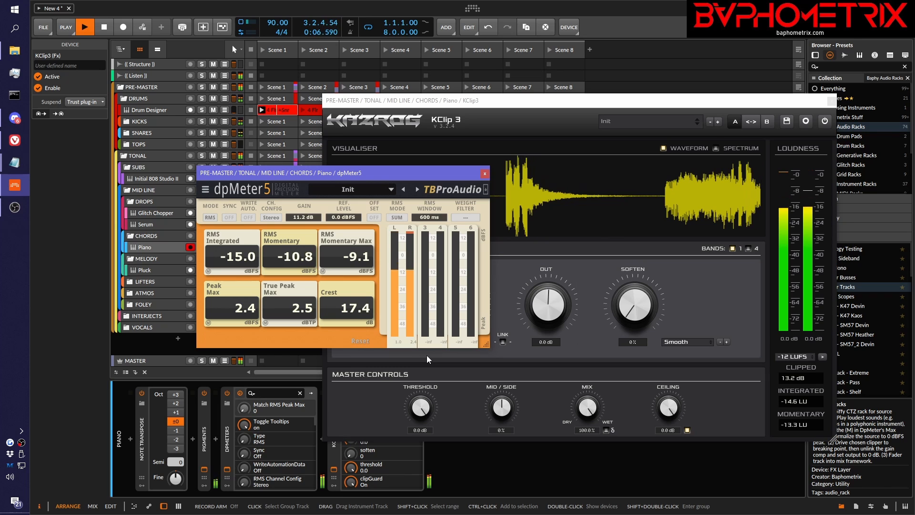
pyautogui.press('space')
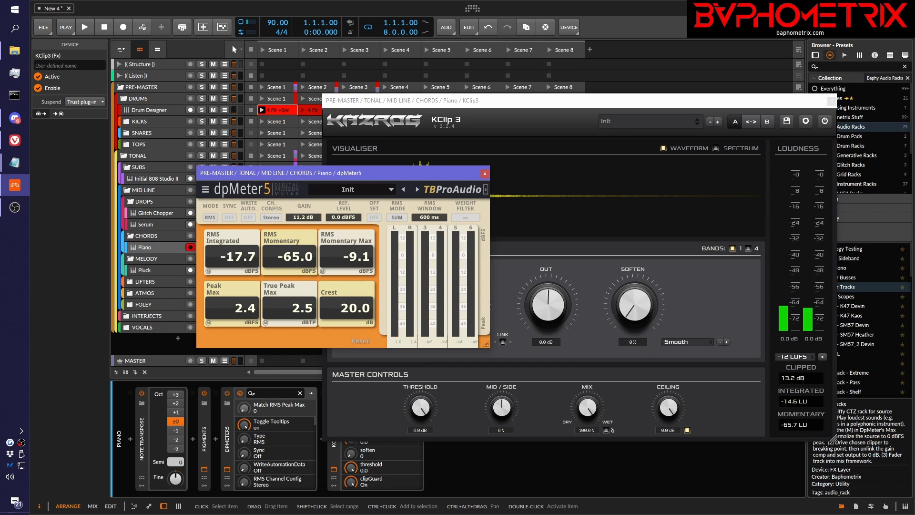
# Step: Return the dpMeter5 gain to 0 dB and play the Glitch Box sound with the beat running
pyautogui.click(334, 456)
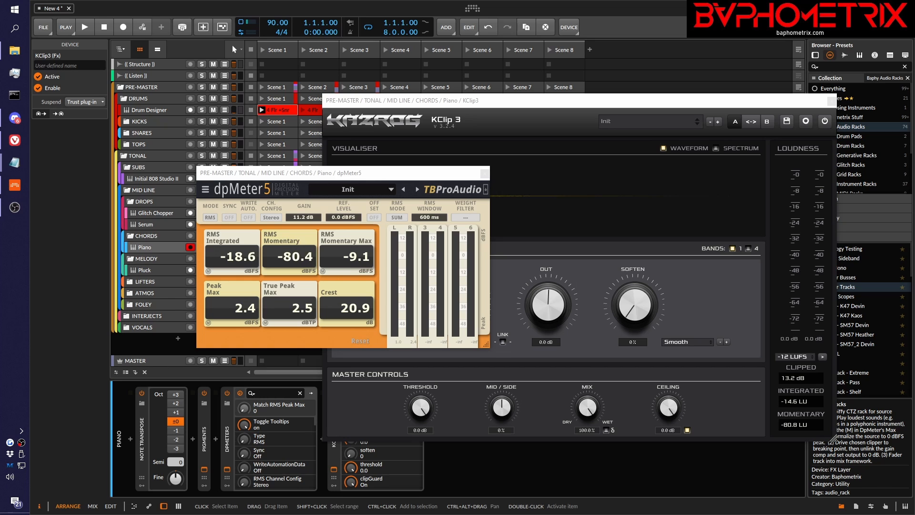
pyautogui.doubleClick(296, 219)
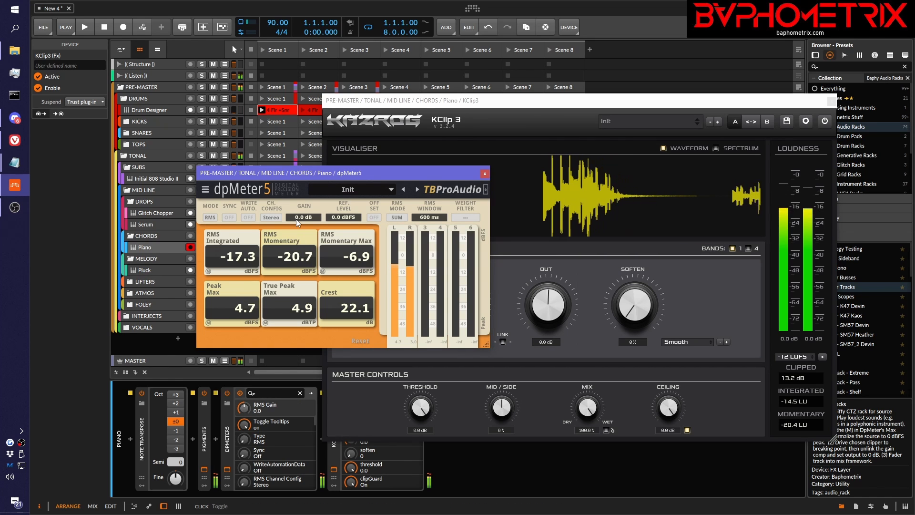
pyautogui.press('space')
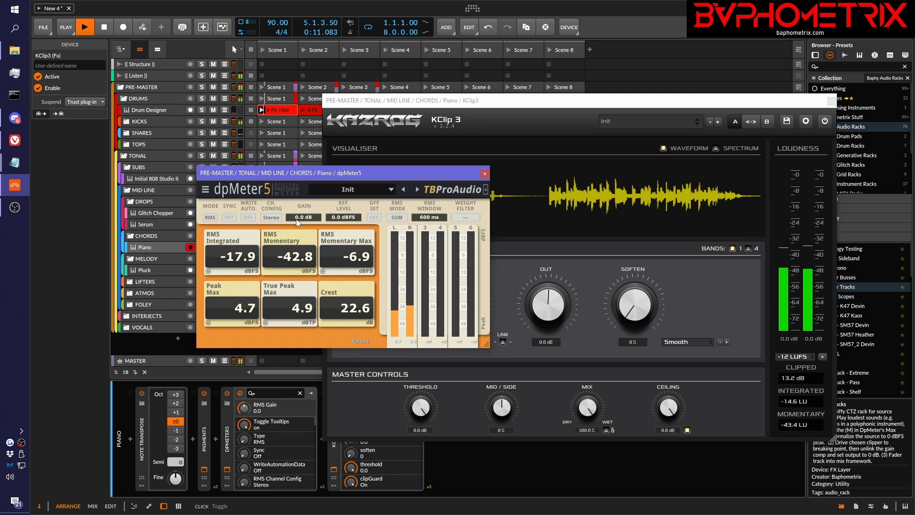
pyautogui.press('space')
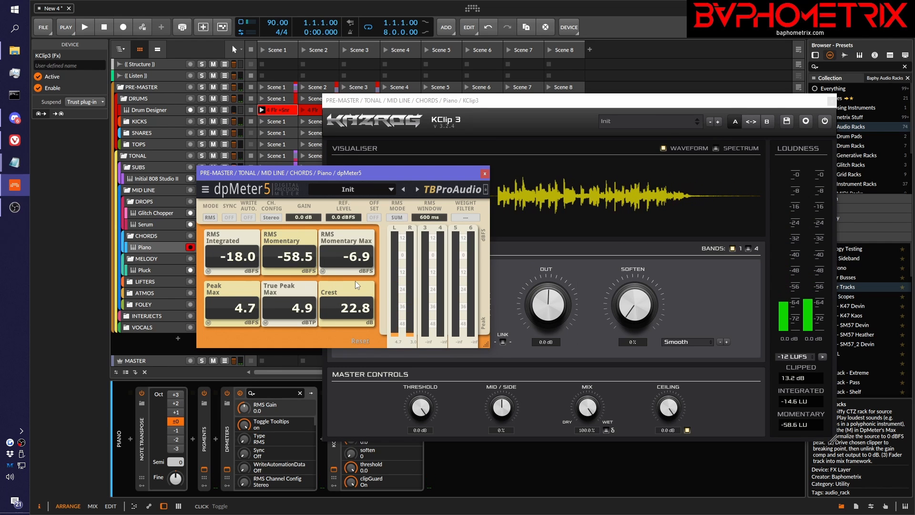
# Step: Clear the dpMeter5 readings, match the gain to peak max at 5.9 dB, and start the beat to play over it
pyautogui.click(365, 339)
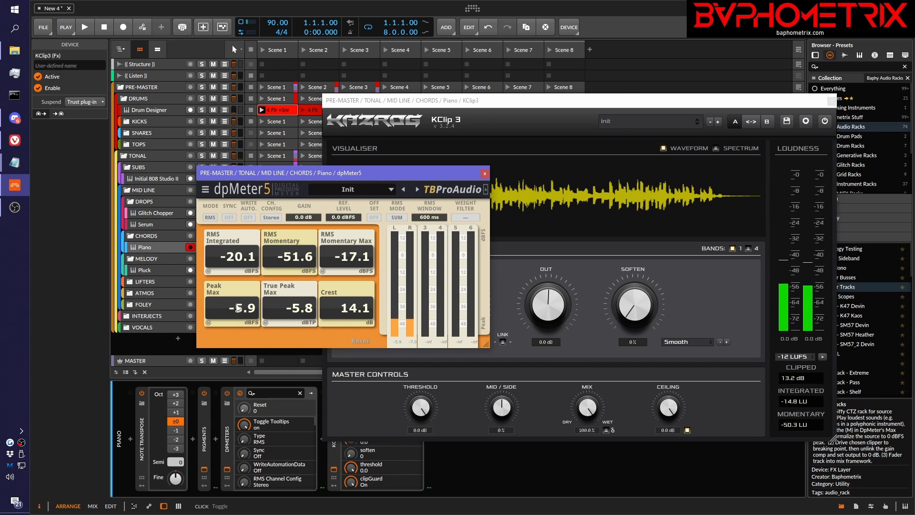
pyautogui.click(208, 323)
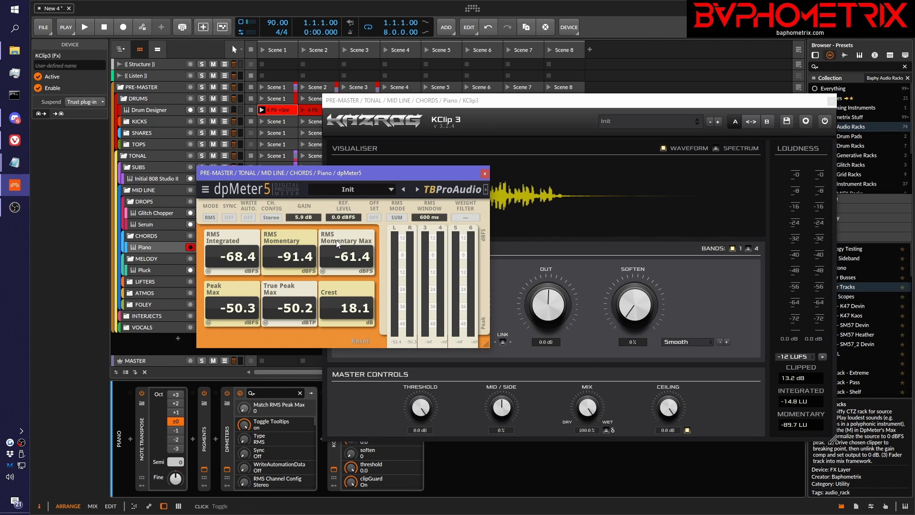
pyautogui.press('space')
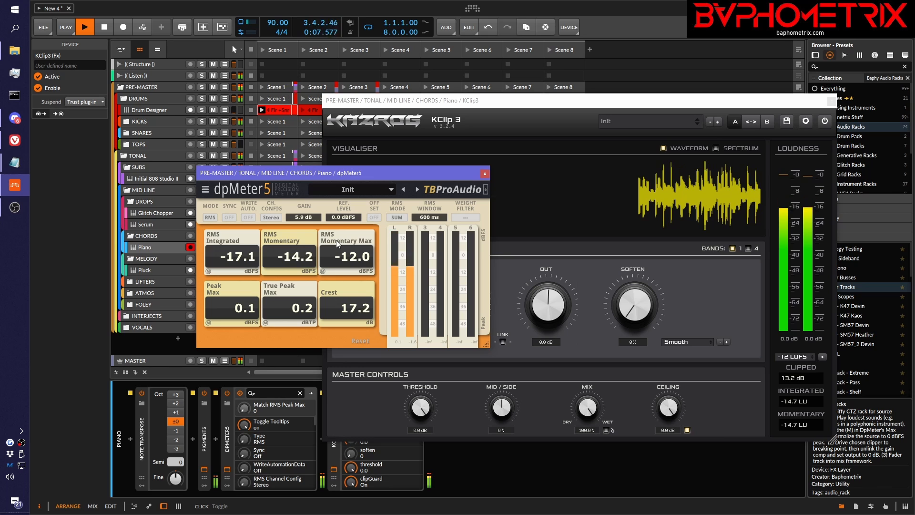
# Step: Stop playback, bring up KClip3, and sweep the linked input gain while the Piano sounds, settling at 8.1 dB in and -8.1 dB out
pyautogui.press('space')
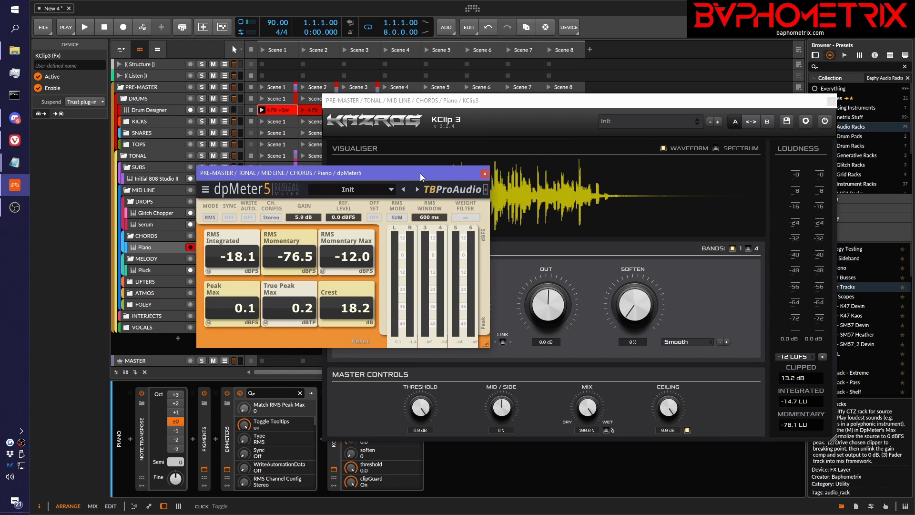
pyautogui.click(605, 109)
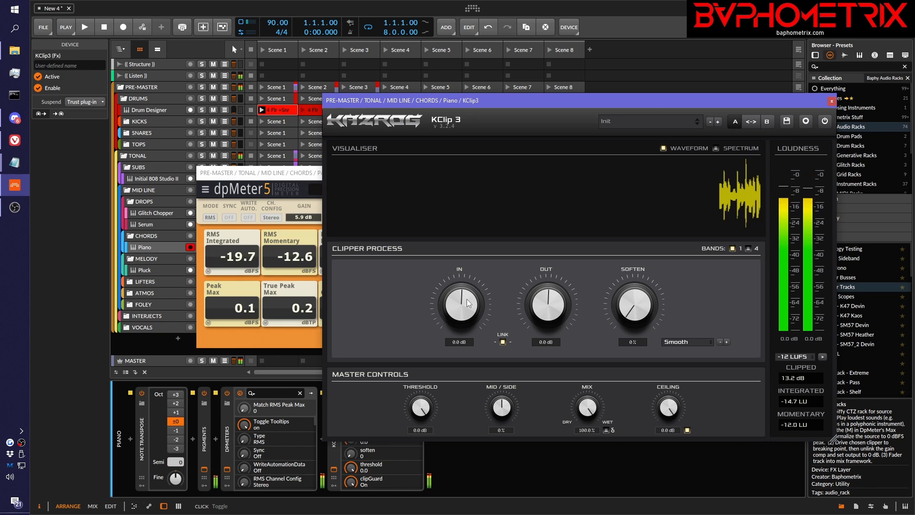
pyautogui.moveTo(467, 298); pyautogui.dragTo(468, 239)
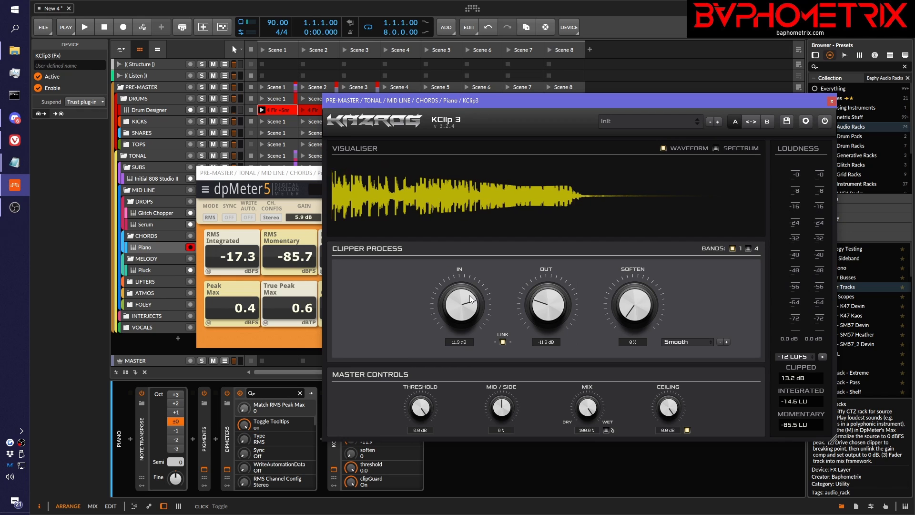
pyautogui.moveTo(471, 299); pyautogui.dragTo(457, 330)
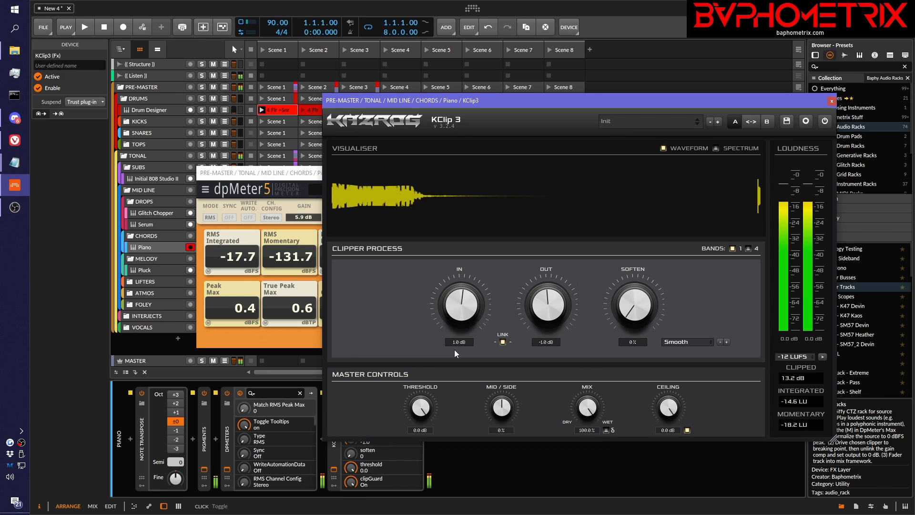
pyautogui.moveTo(454, 350); pyautogui.dragTo(457, 320)
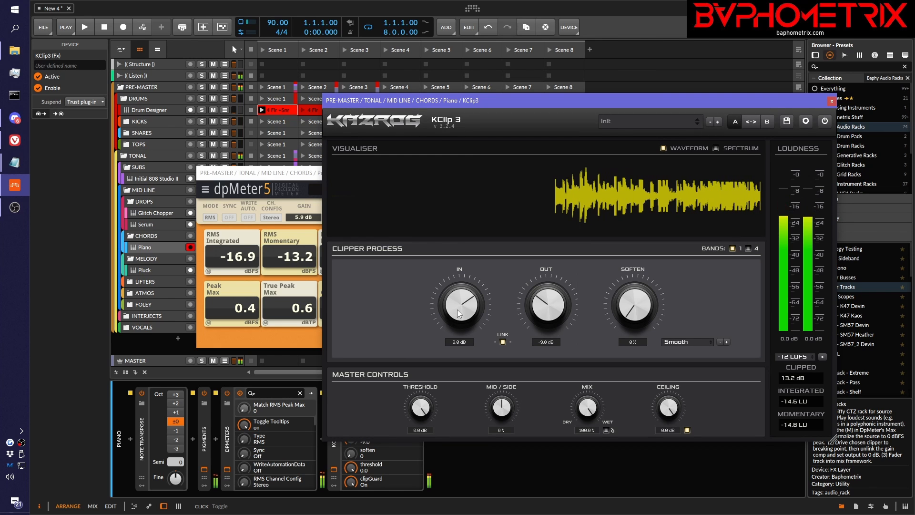
pyautogui.moveTo(457, 310)
pyautogui.mouseDown()
pyautogui.moveTo(454, 331)
pyautogui.moveTo(464, 296)
pyautogui.moveTo(459, 315)
pyautogui.mouseUp()
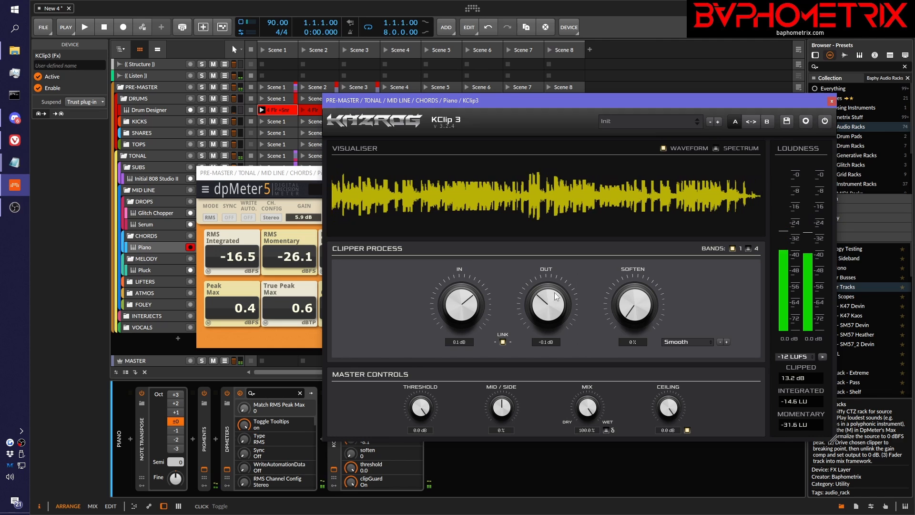
# Step: Compare the Piano with KClip3 bypassed and active, and audition the clipper's delta signal
pyautogui.click(825, 123)
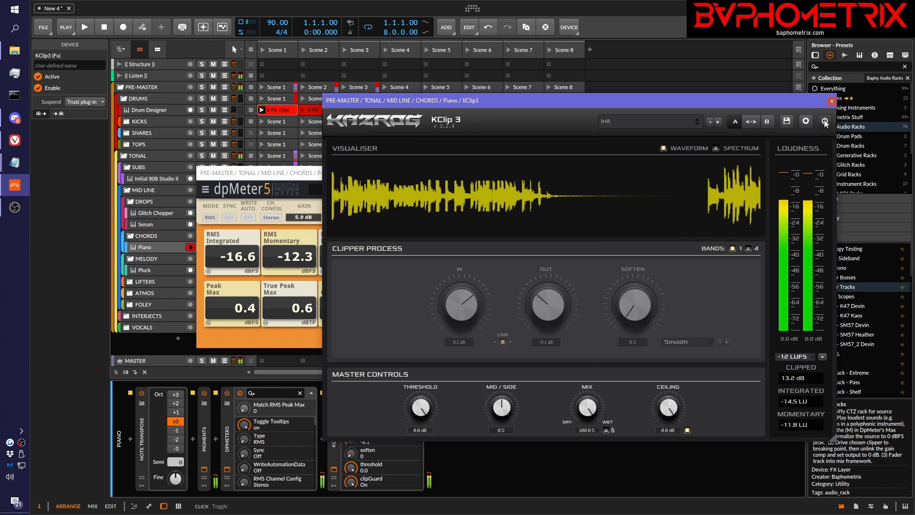
pyautogui.click(825, 123)
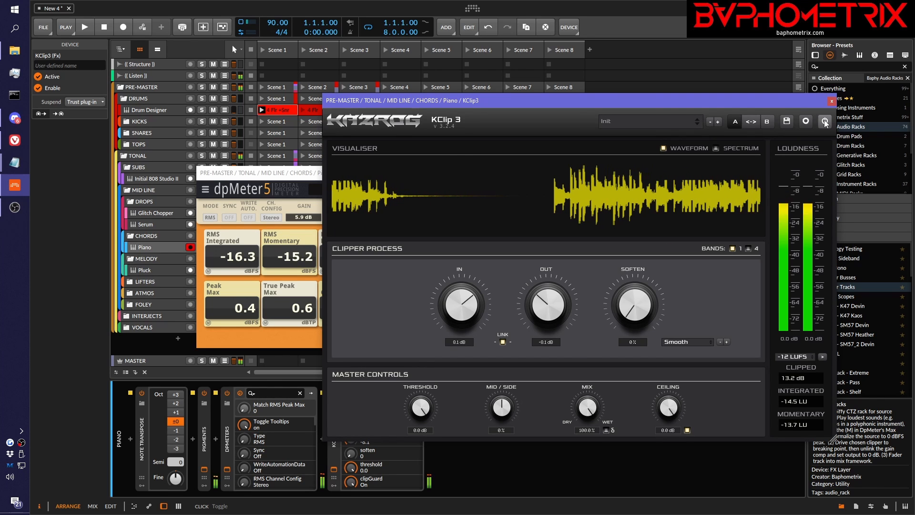
pyautogui.click(825, 123)
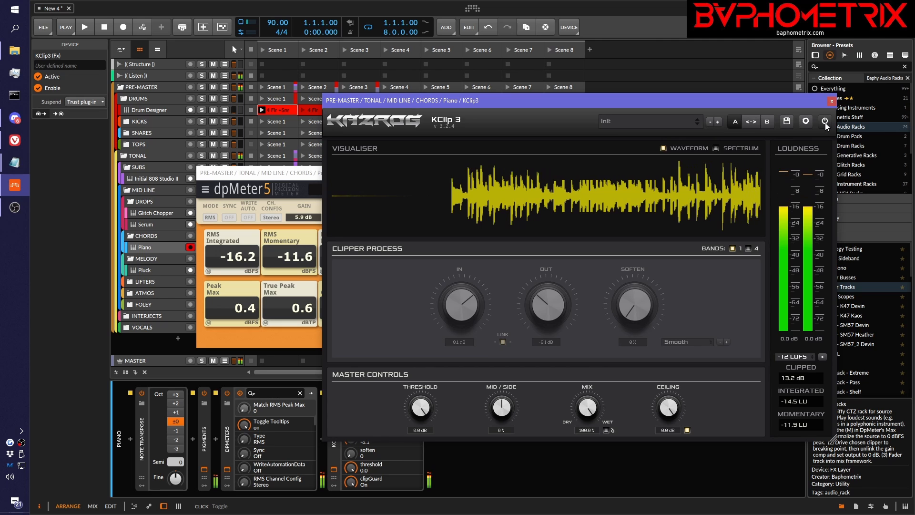
pyautogui.click(825, 121)
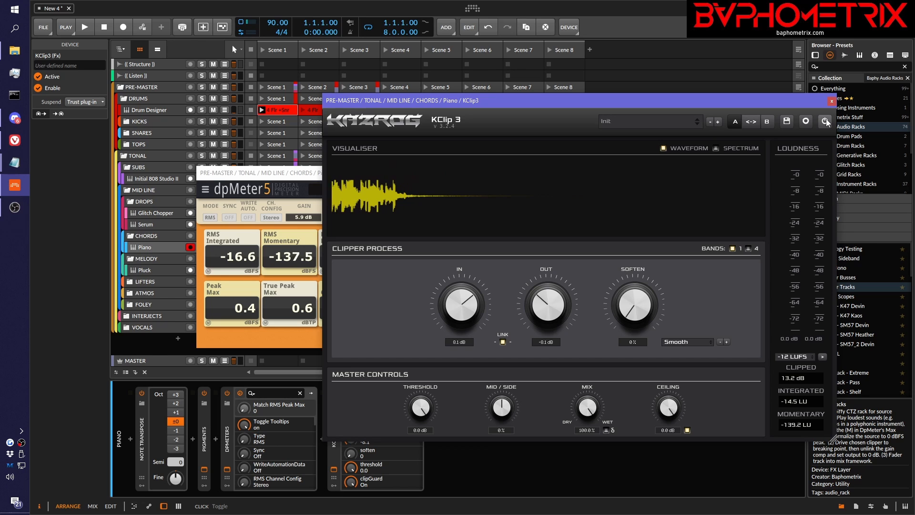
pyautogui.click(606, 430)
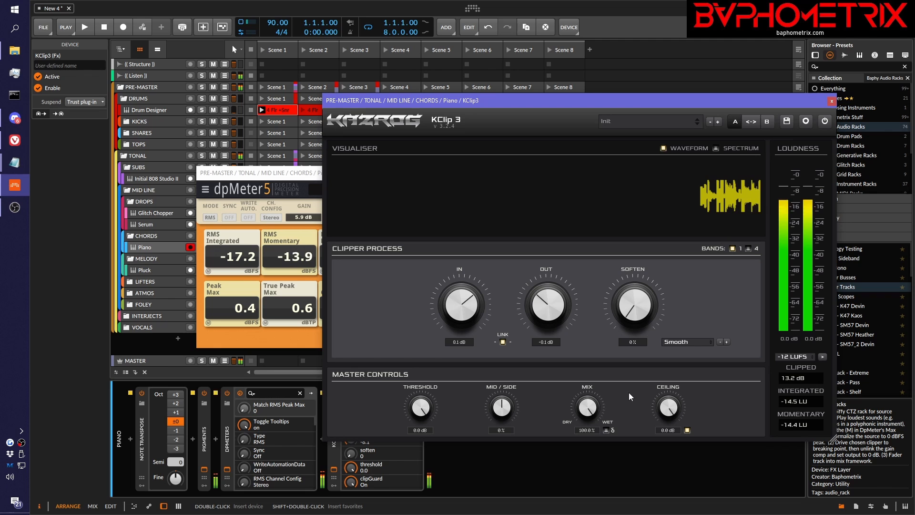
pyautogui.click(825, 121)
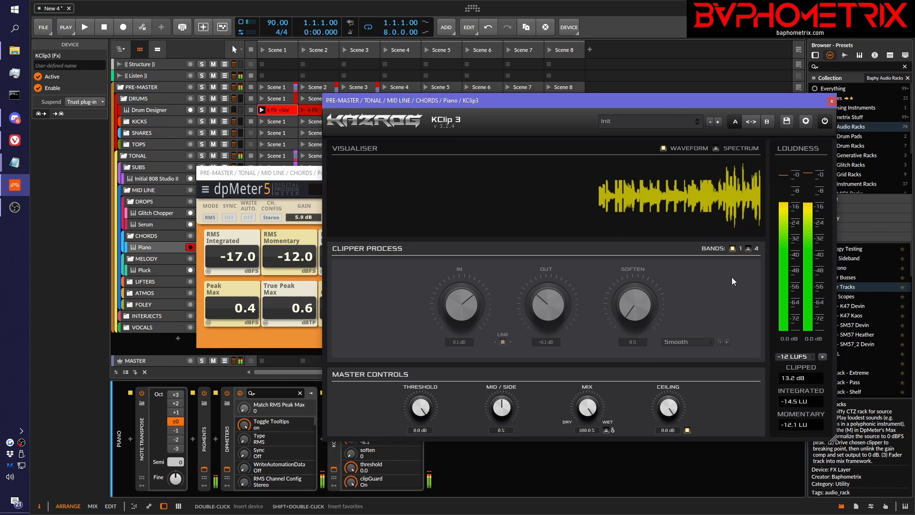
pyautogui.click(828, 123)
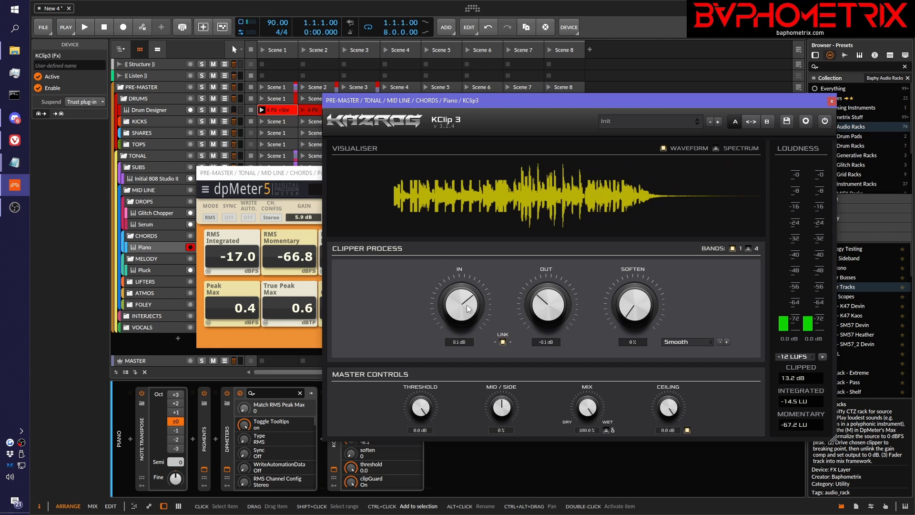
# Step: Unlink KClip3's gains with the output at 0 dB, and audition the Piano over the beat
pyautogui.click(502, 342)
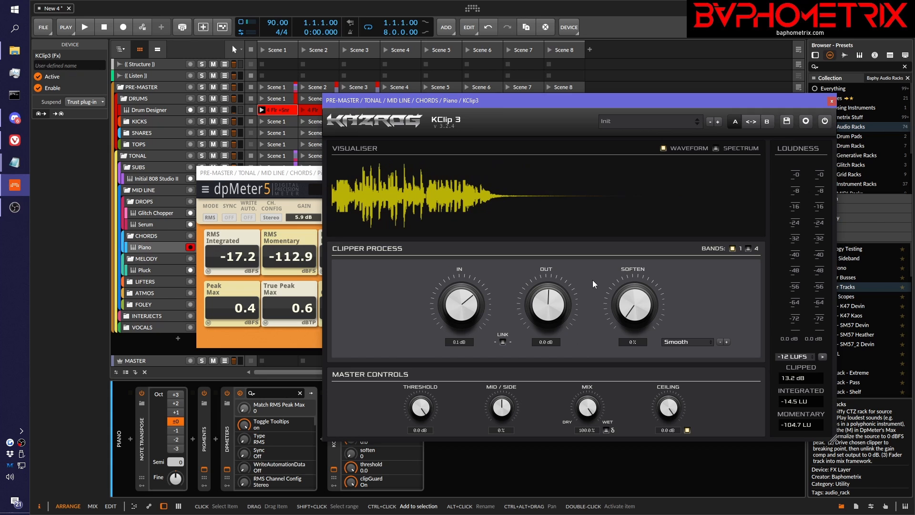
pyautogui.press('space')
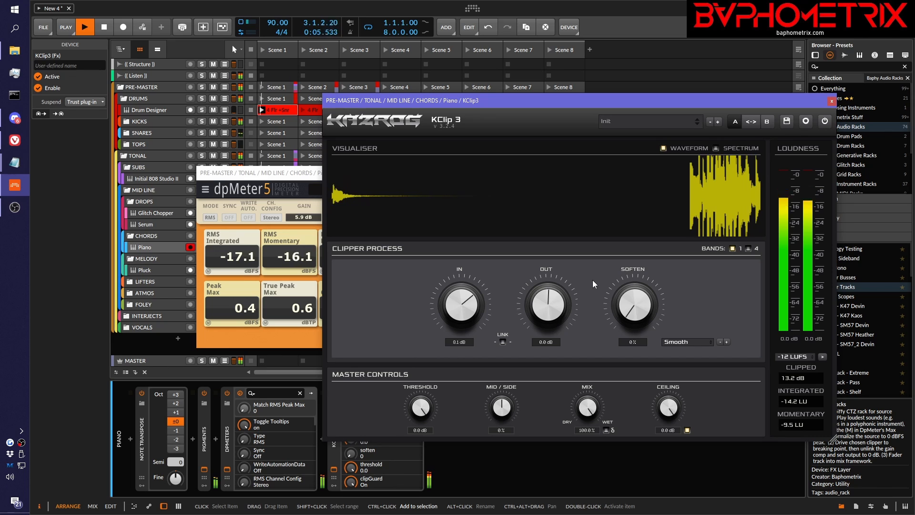
pyautogui.press('space')
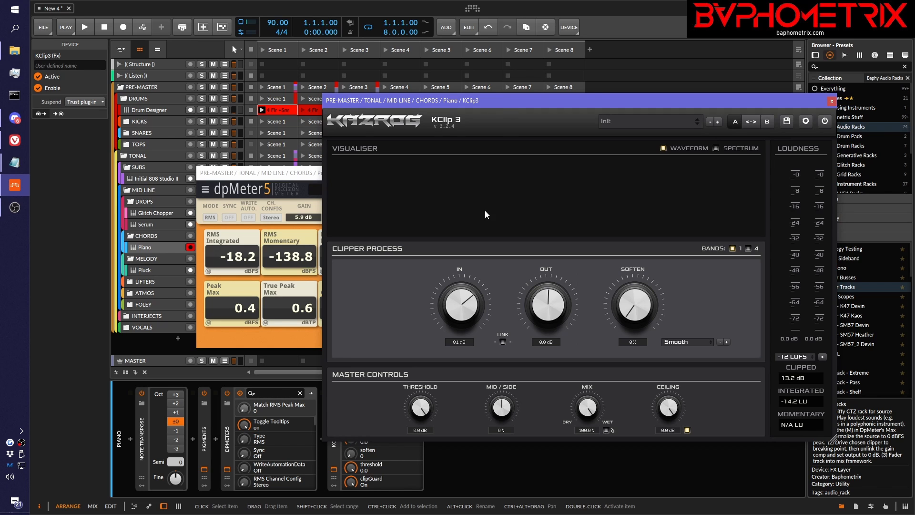
# Step: Select the Piano track and lower KClip3's input gain to 0.4 dB while playing over the beat
pyautogui.moveTo(507, 106); pyautogui.dragTo(526, 105)
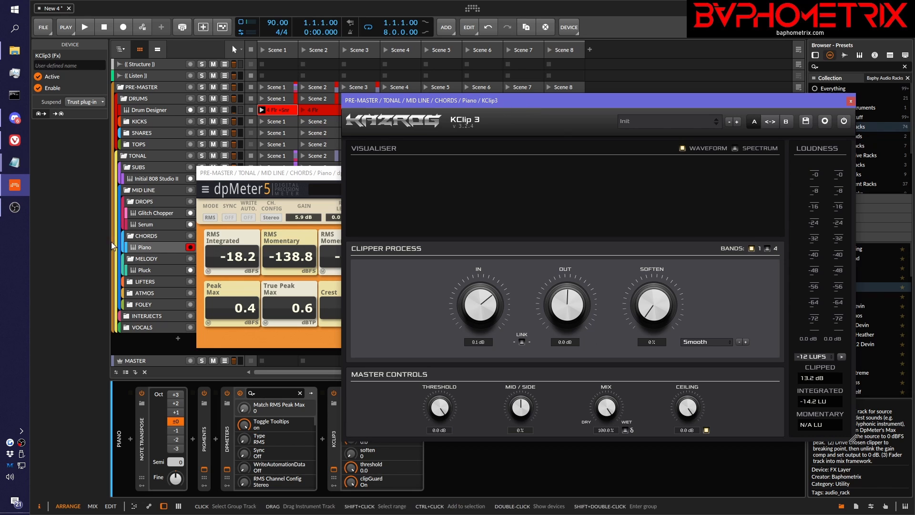
pyautogui.click(156, 244)
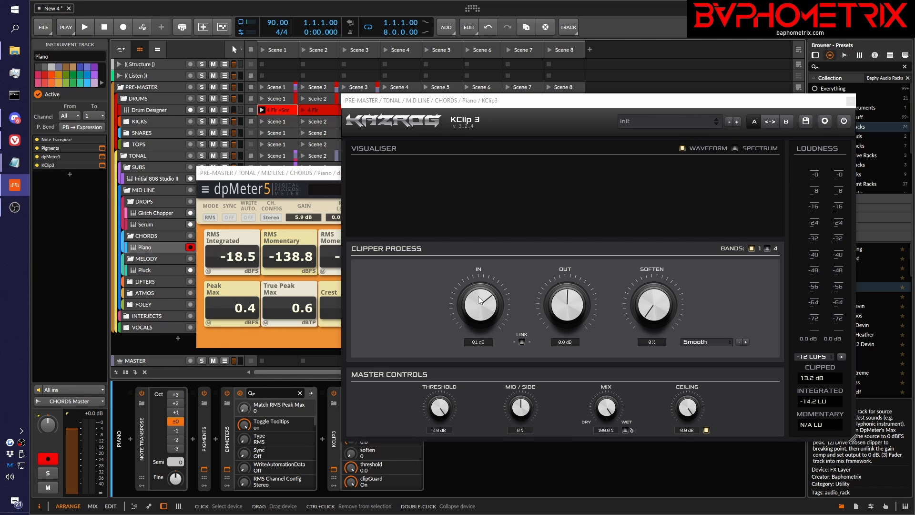
pyautogui.press('space')
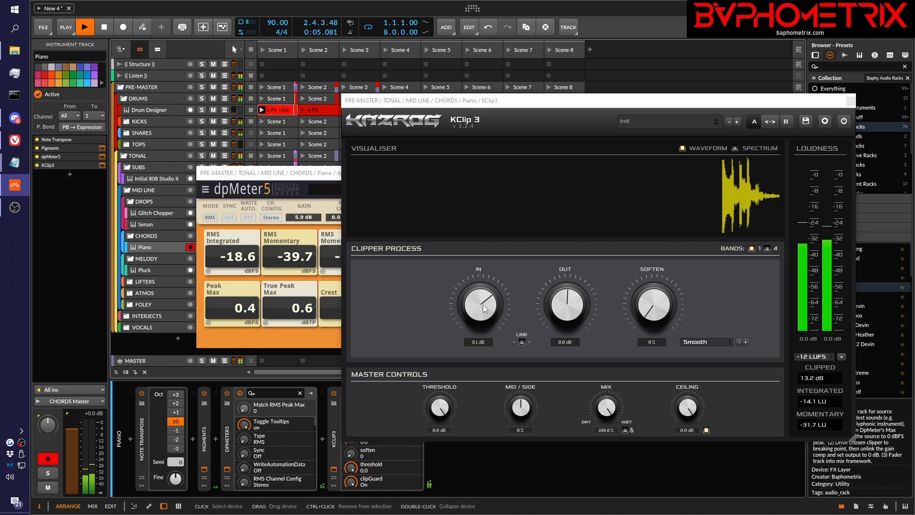
pyautogui.click(482, 305)
pyautogui.moveTo(483, 305); pyautogui.dragTo(471, 343)
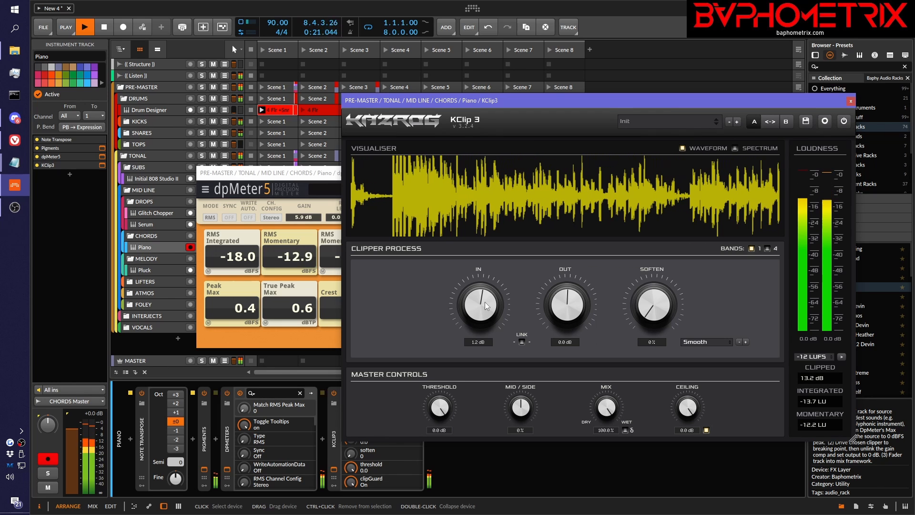
pyautogui.moveTo(486, 306); pyautogui.dragTo(483, 310)
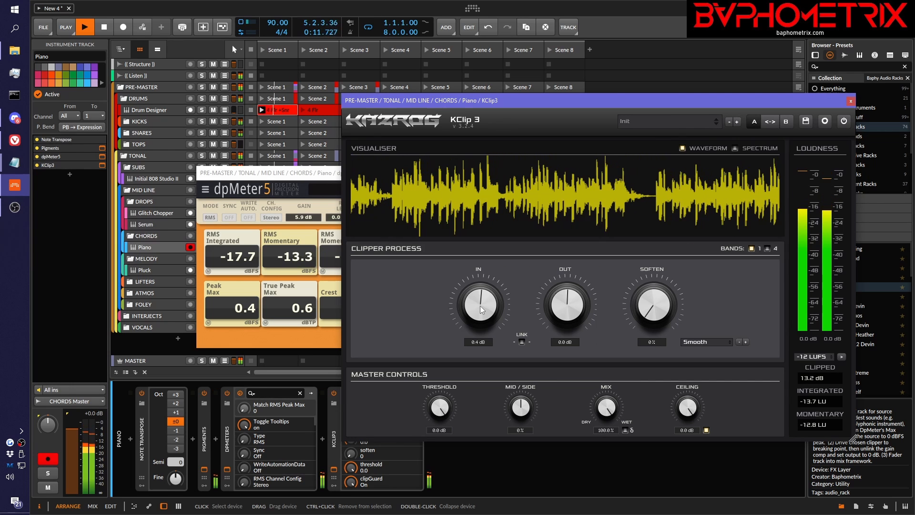
pyautogui.press('space')
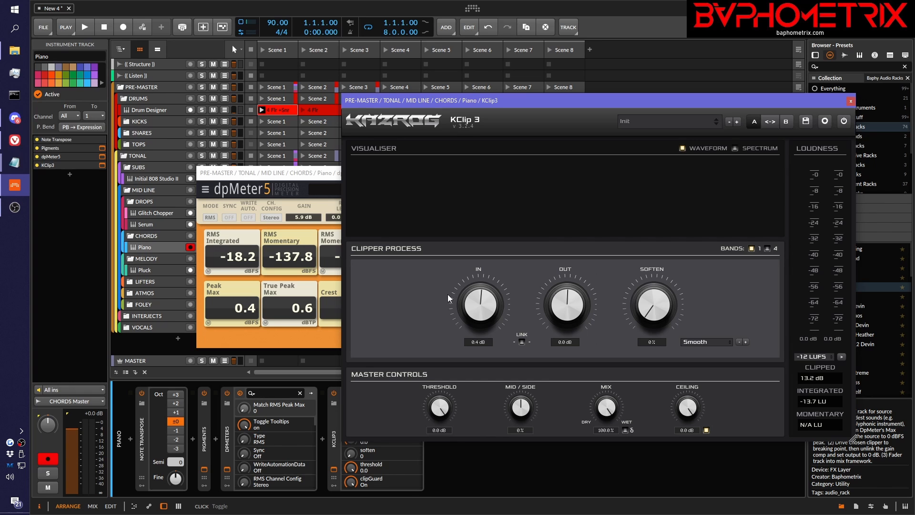
# Step: Close the KClip3 and dpMeter5 plug-in windows
pyautogui.click(851, 102)
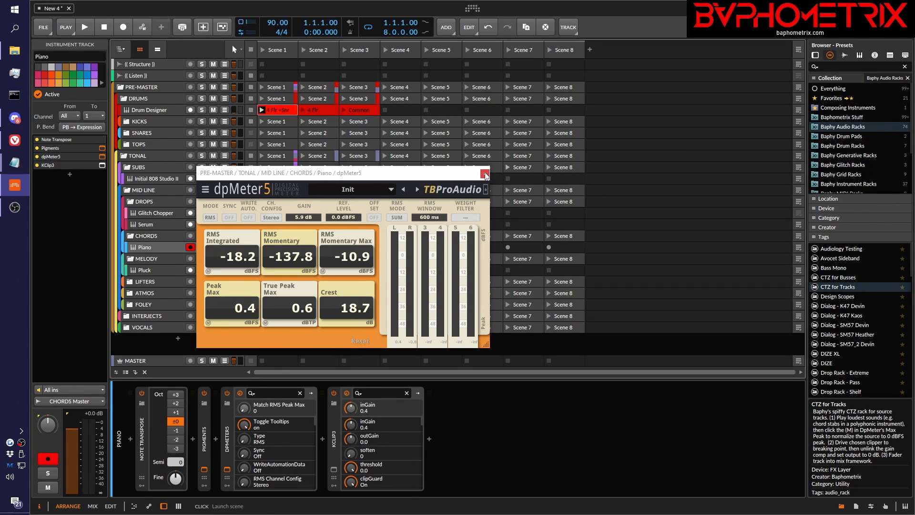
pyautogui.click(485, 174)
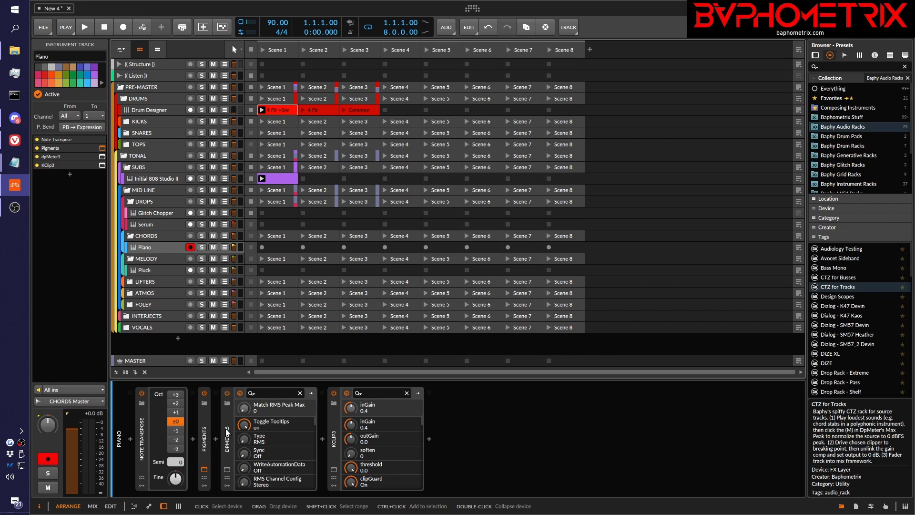
pyautogui.click(323, 437)
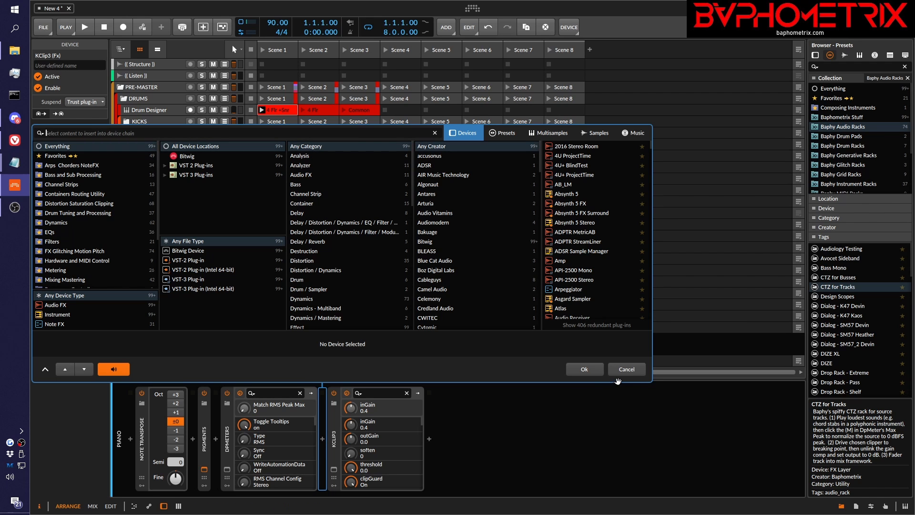
pyautogui.click(623, 373)
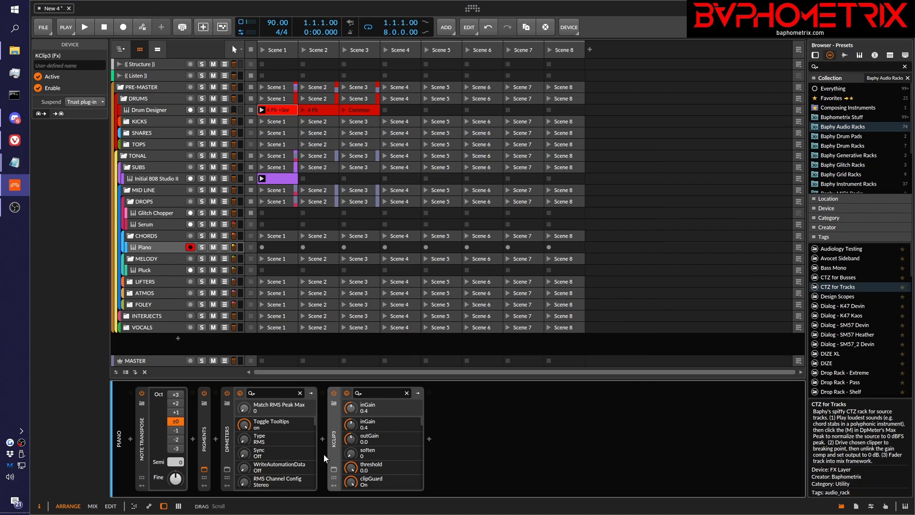
pyautogui.click(217, 441)
pyautogui.write('proq')
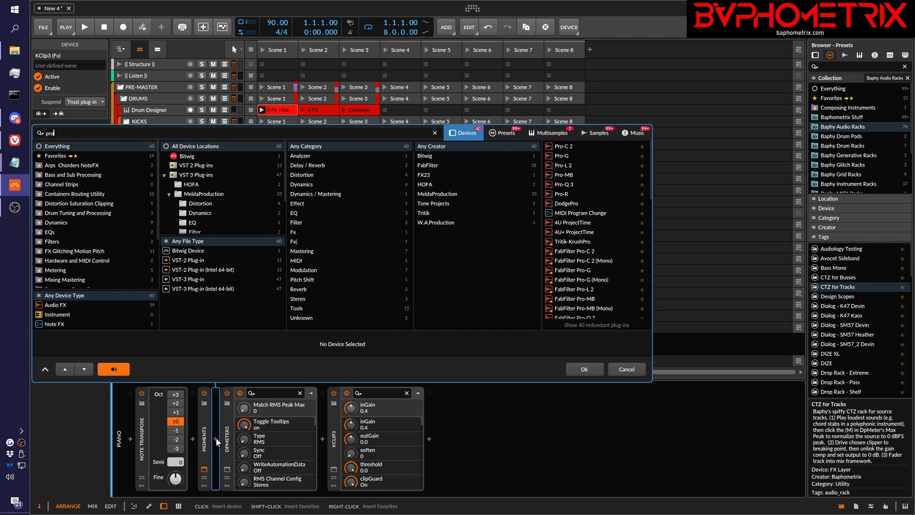
pyautogui.press('Down')
pyautogui.press('Down')
pyautogui.press('Down')
pyautogui.press('Down')
pyautogui.press('Down')
pyautogui.press('Return')
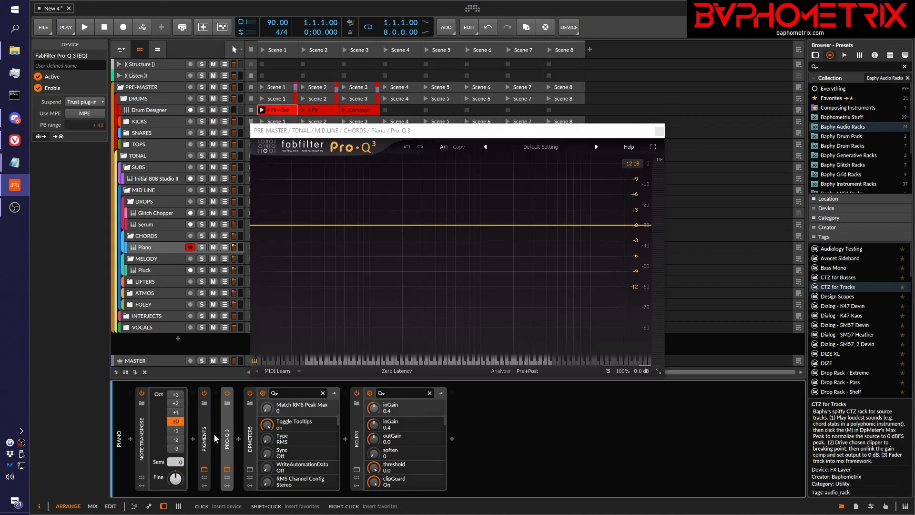
# Step: Add a low cut at about 534 Hz and a high cut at about 7656 Hz in Pro-Q 3, and audition the Piano over the beat
pyautogui.click(257, 226)
pyautogui.moveTo(258, 227); pyautogui.dragTo(438, 227)
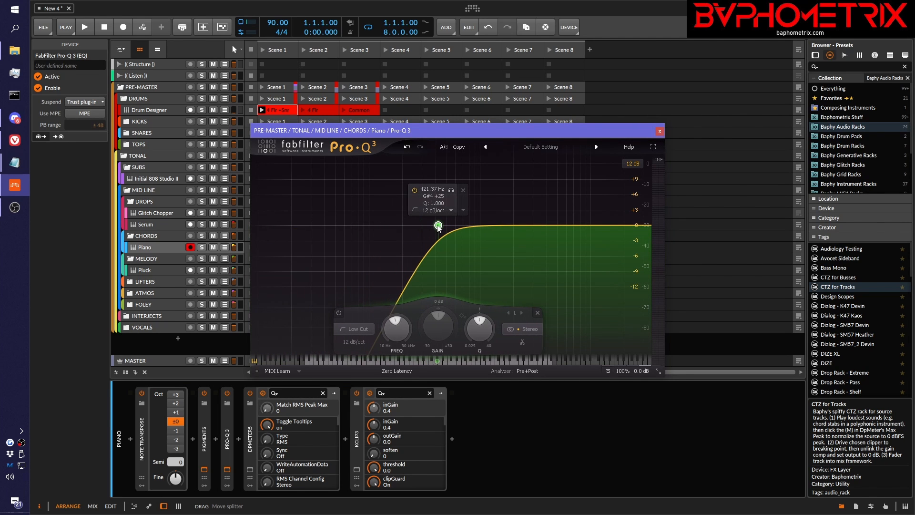
pyautogui.click(646, 226)
pyautogui.moveTo(646, 226); pyautogui.dragTo(599, 230)
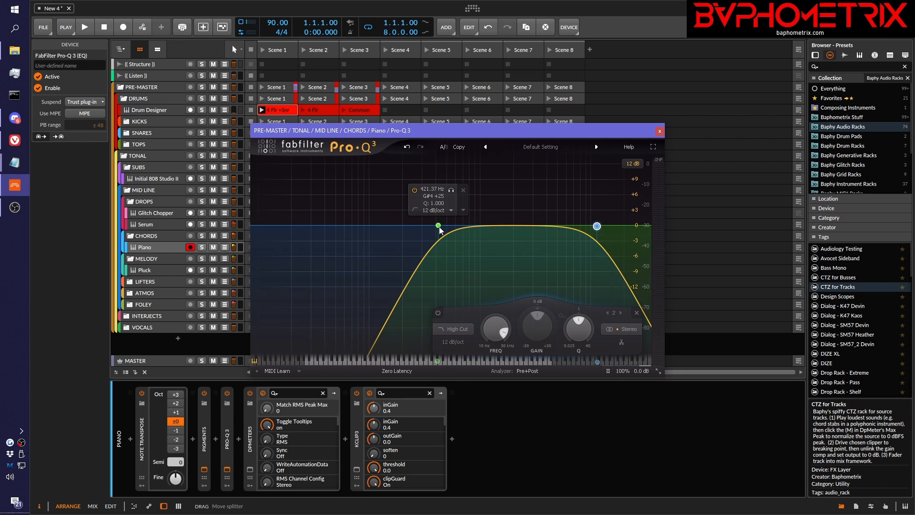
pyautogui.moveTo(439, 227); pyautogui.dragTo(451, 227)
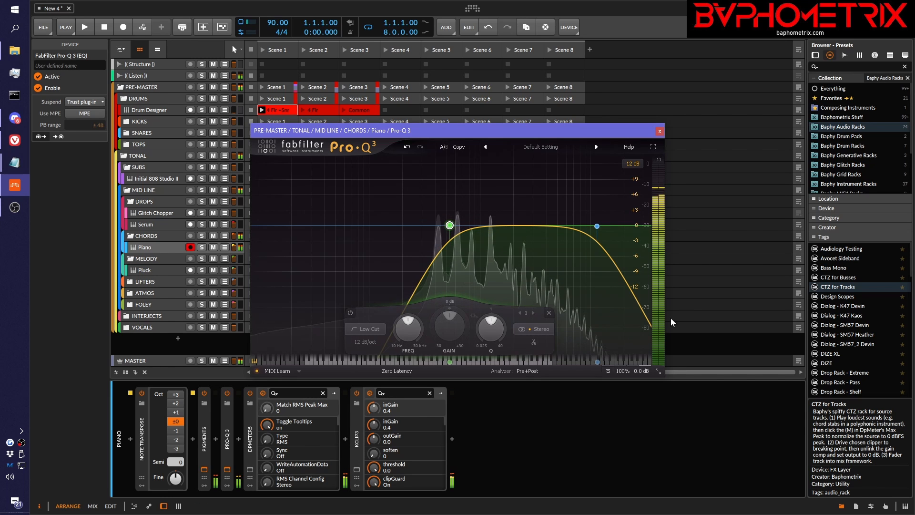
pyautogui.moveTo(450, 227)
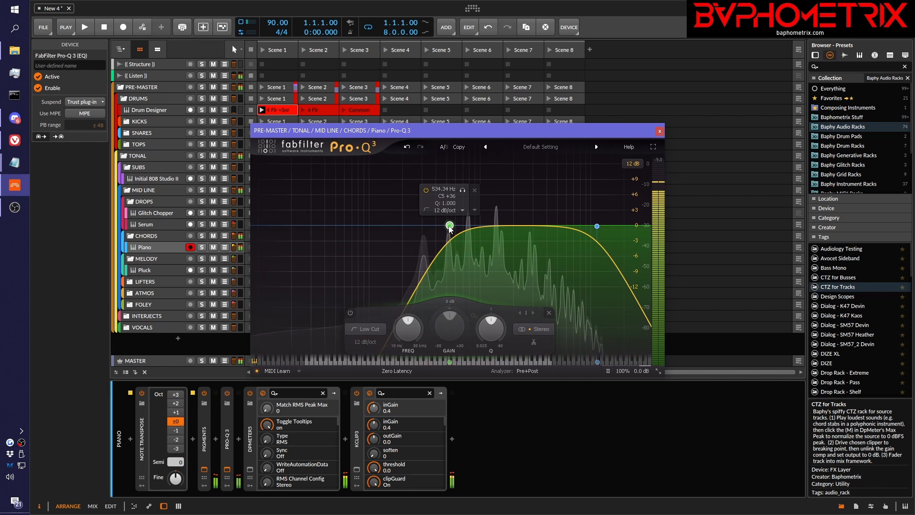
pyautogui.moveTo(597, 226); pyautogui.dragTo(577, 226)
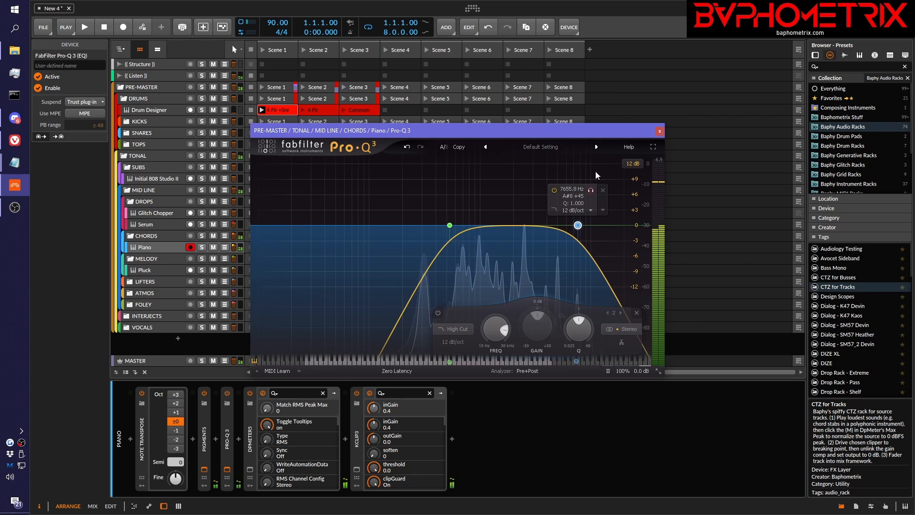
pyautogui.click(659, 131)
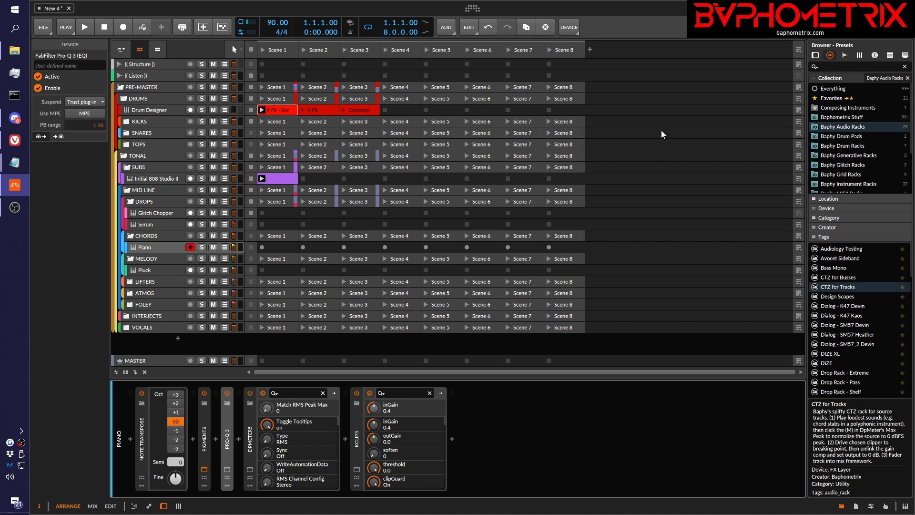
pyautogui.press('space')
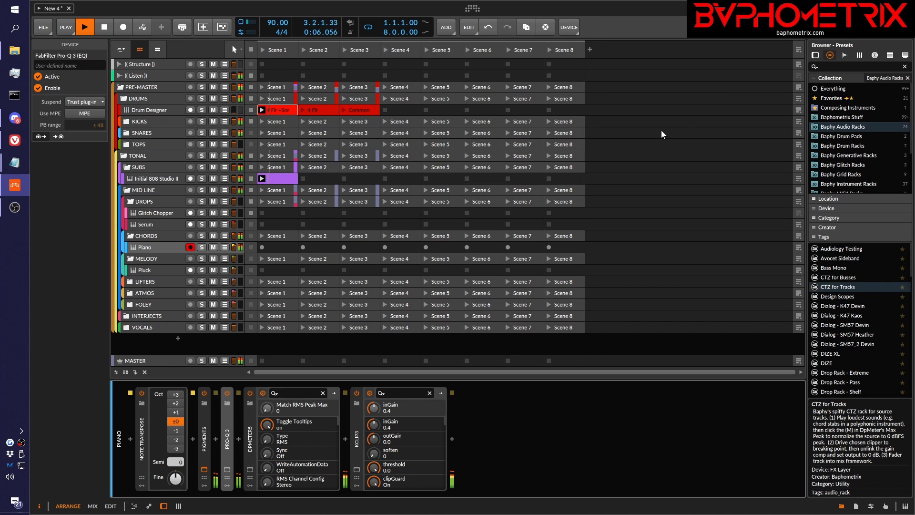
# Step: Stop playback and open the Piano's KClip3 and dpMeter5 windows, arranged so that both can be read
pyautogui.press('space')
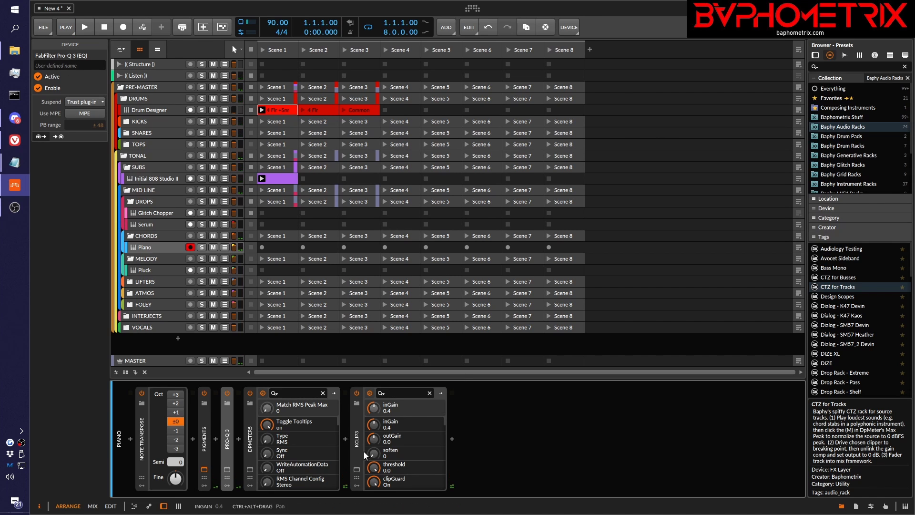
pyautogui.click(356, 469)
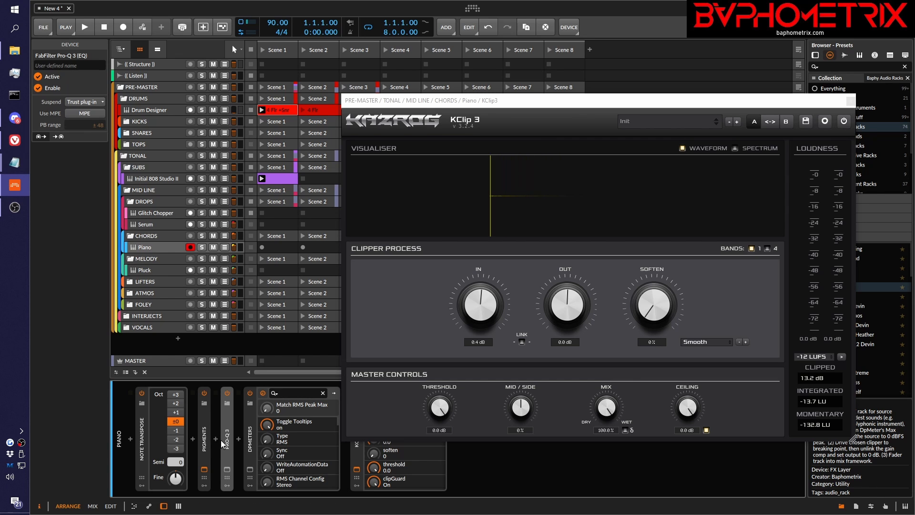
pyautogui.moveTo(504, 101); pyautogui.dragTo(560, 96)
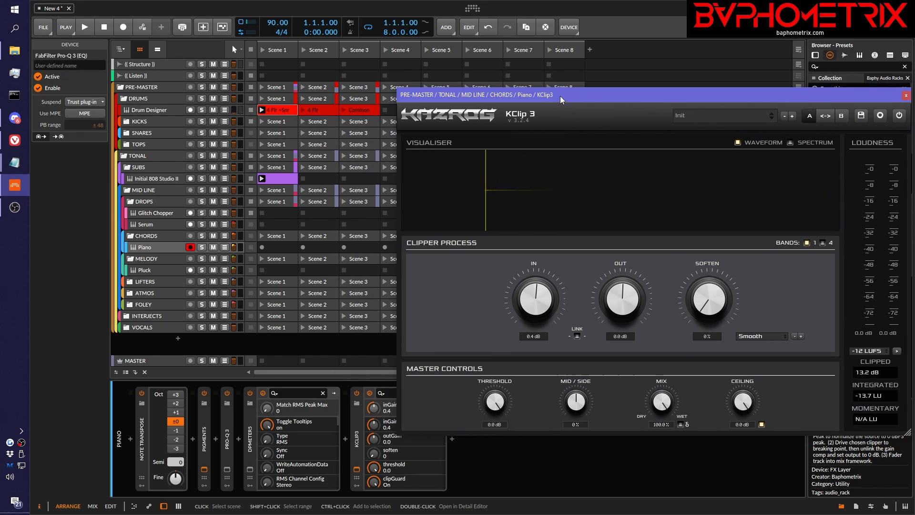
pyautogui.click(250, 470)
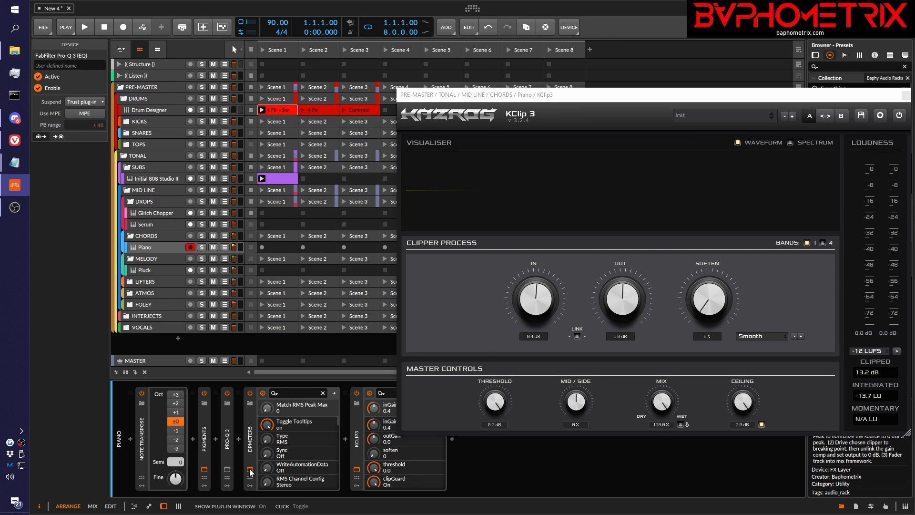
pyautogui.moveTo(343, 176); pyautogui.dragTo(408, 153)
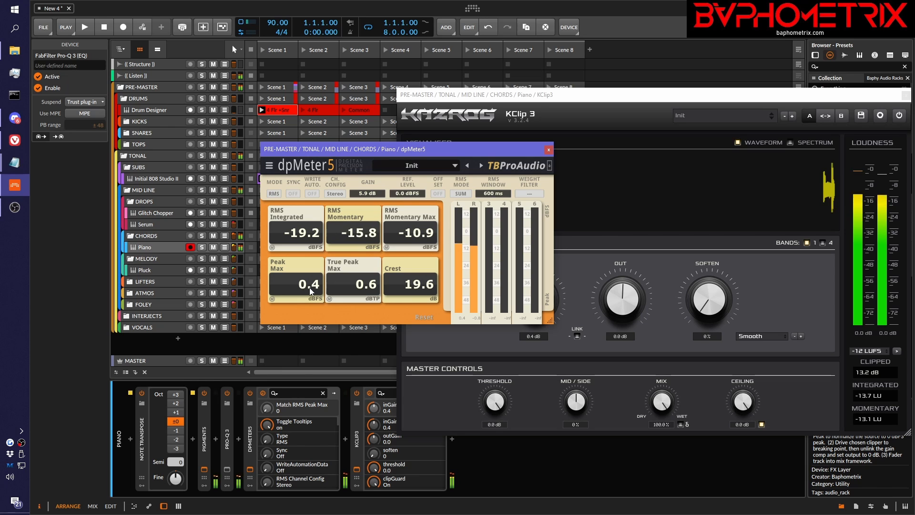
# Step: Reset dpMeter5, play the Piano through the EQ and match the gain to its Peak Max, bringing the gain to 7.2 dB
pyautogui.click(423, 317)
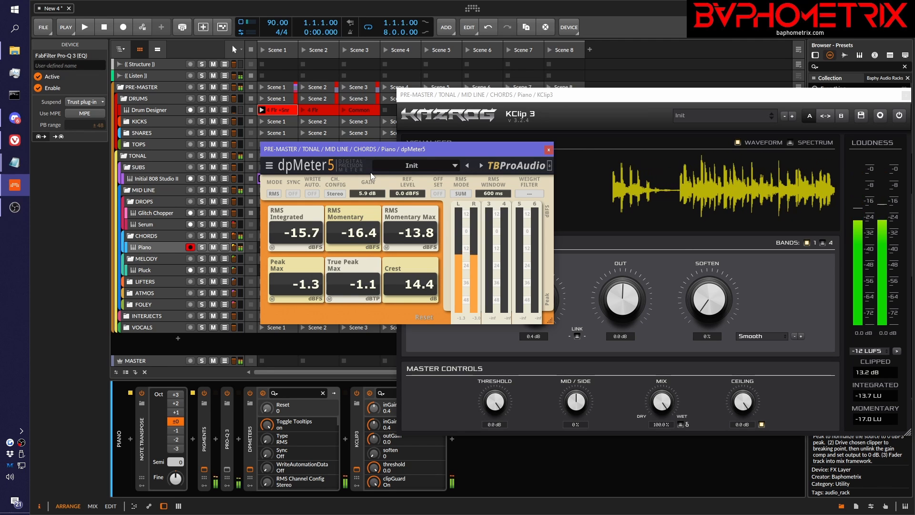
pyautogui.click(271, 299)
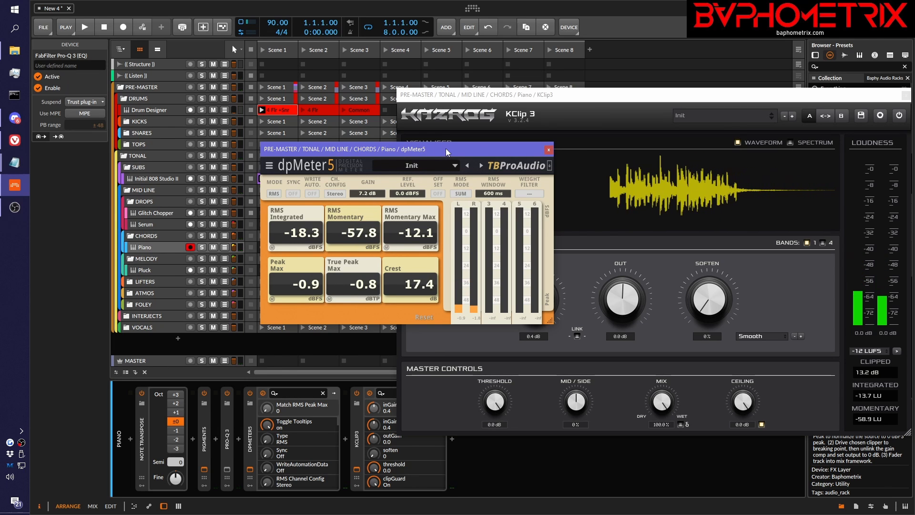
pyautogui.moveTo(445, 148); pyautogui.dragTo(342, 154)
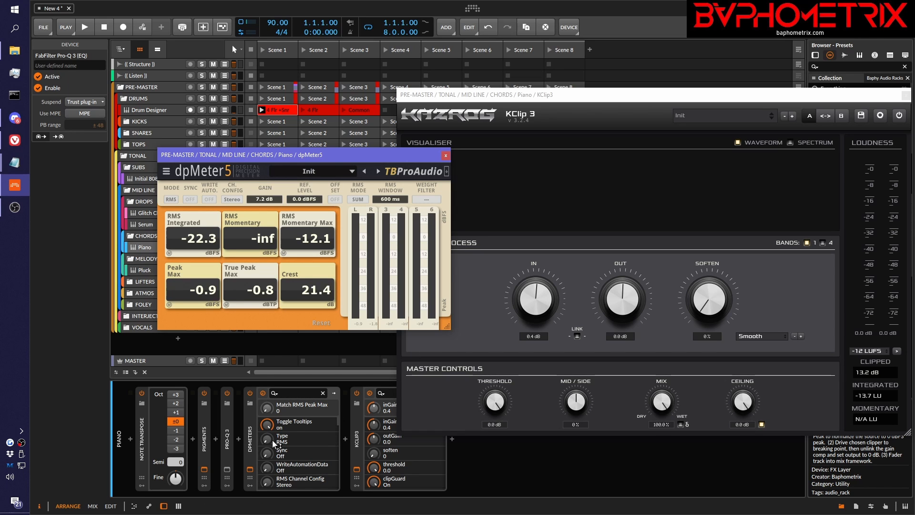
pyautogui.click(236, 437)
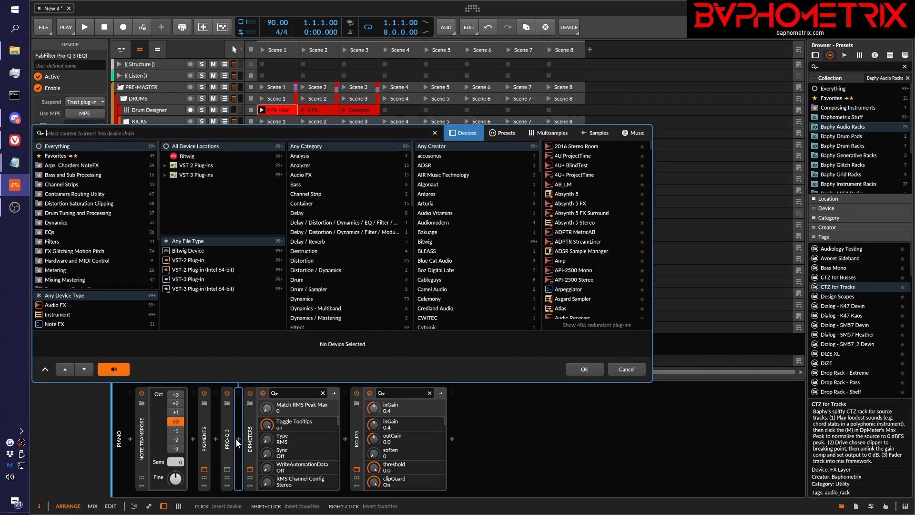
pyautogui.write('apwx')
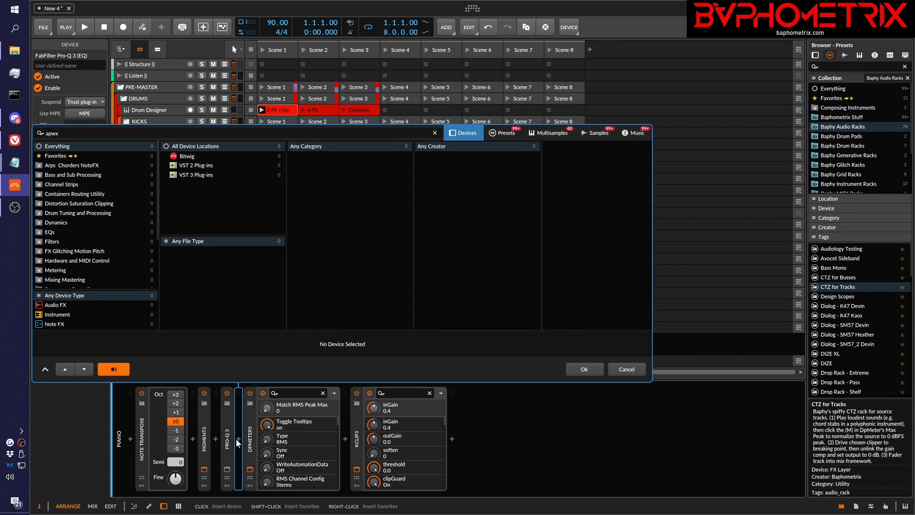
pyautogui.press('BackSpace')
pyautogui.press('BackSpace')
pyautogui.press('BackSpace')
pyautogui.press('BackSpace')
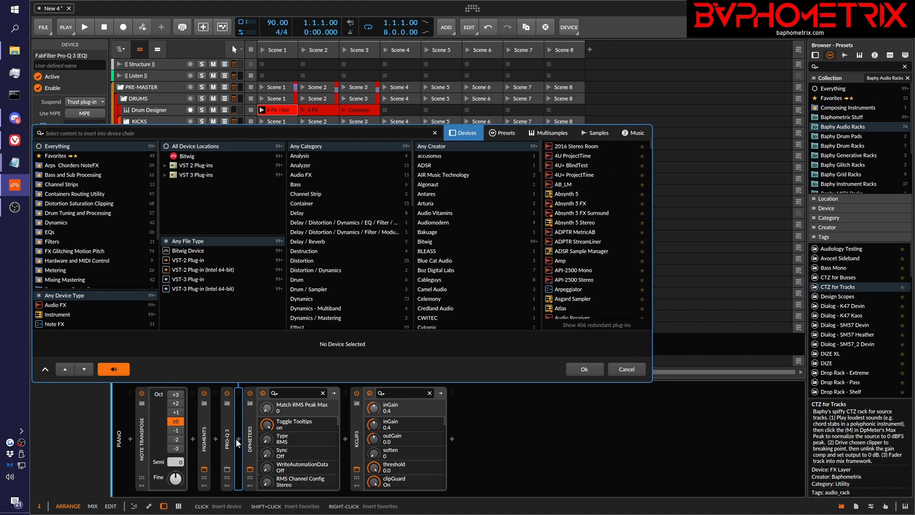
pyautogui.write('ap')
pyautogui.press('BackSpace')
pyautogui.press('BackSpace')
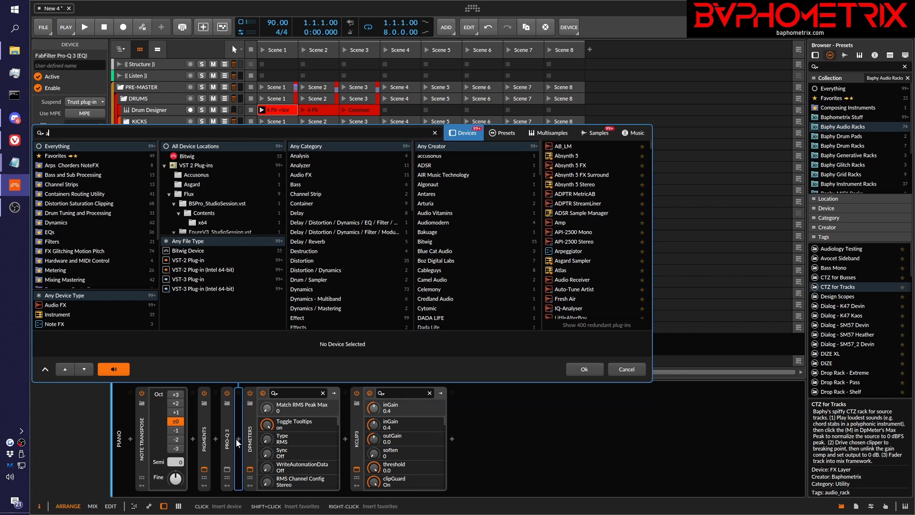
pyautogui.write('spec')
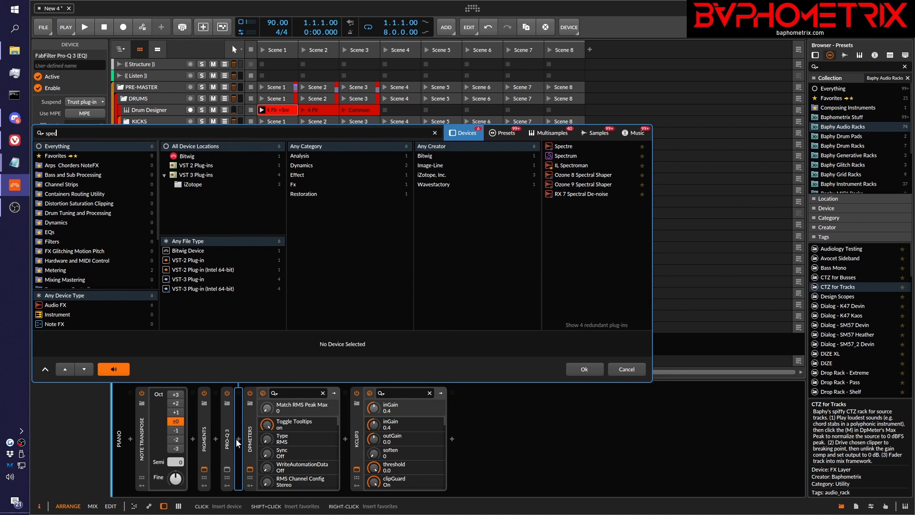
pyautogui.press('Down')
pyautogui.press('Return')
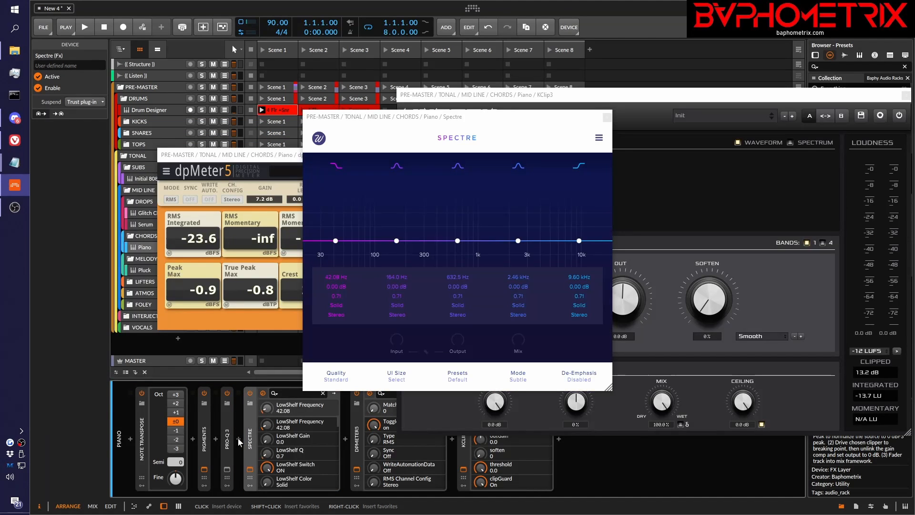
# Step: Boost Spectre's second band by about 4 dB at about 470 Hz while playing the Piano, and close its window
pyautogui.moveTo(397, 241); pyautogui.dragTo(420, 224)
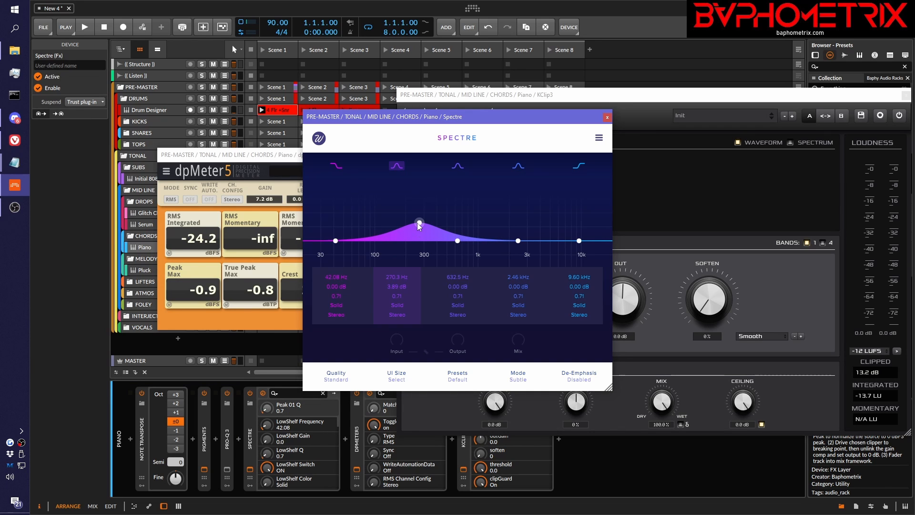
pyautogui.moveTo(417, 223); pyautogui.dragTo(396, 210)
pyautogui.moveTo(402, 205); pyautogui.dragTo(443, 224)
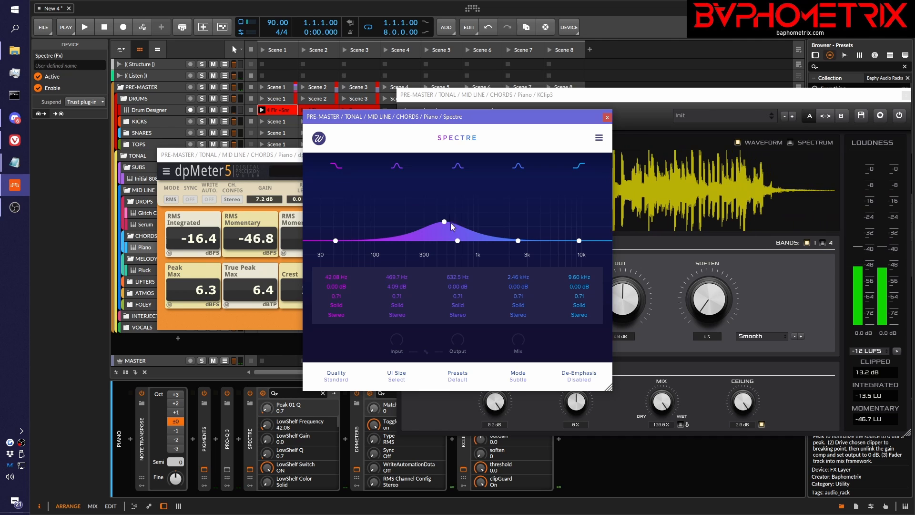
pyautogui.click(607, 117)
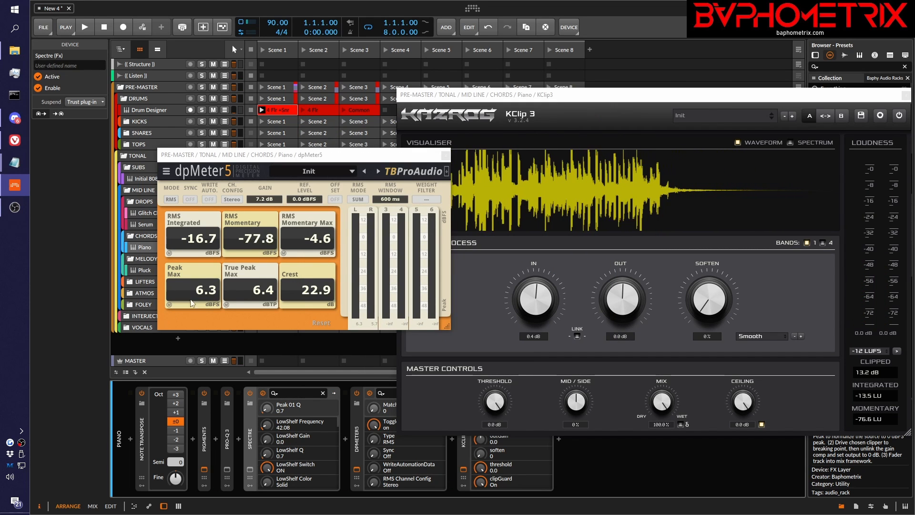
# Step: Reset dpMeter5, play the Piano and match the gain to Peak Max twice, bringing the gain to 3.8 dB
pyautogui.click(314, 323)
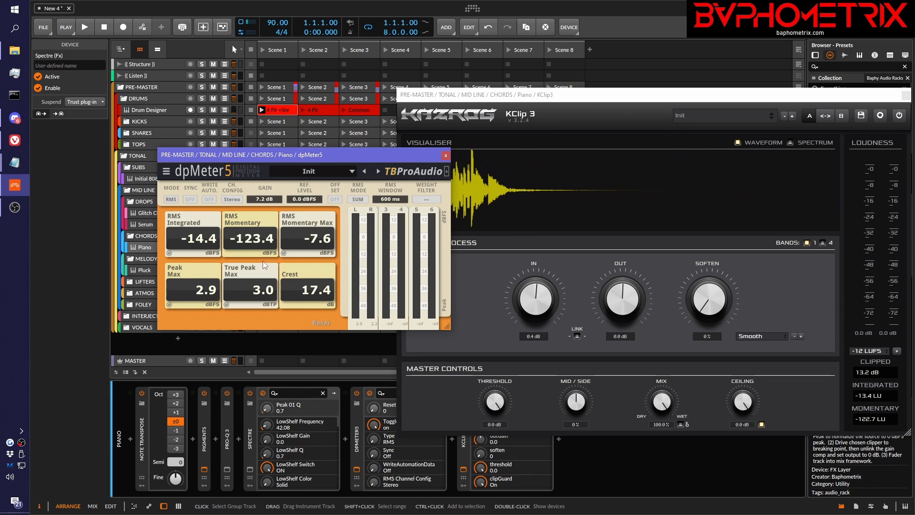
pyautogui.click(168, 305)
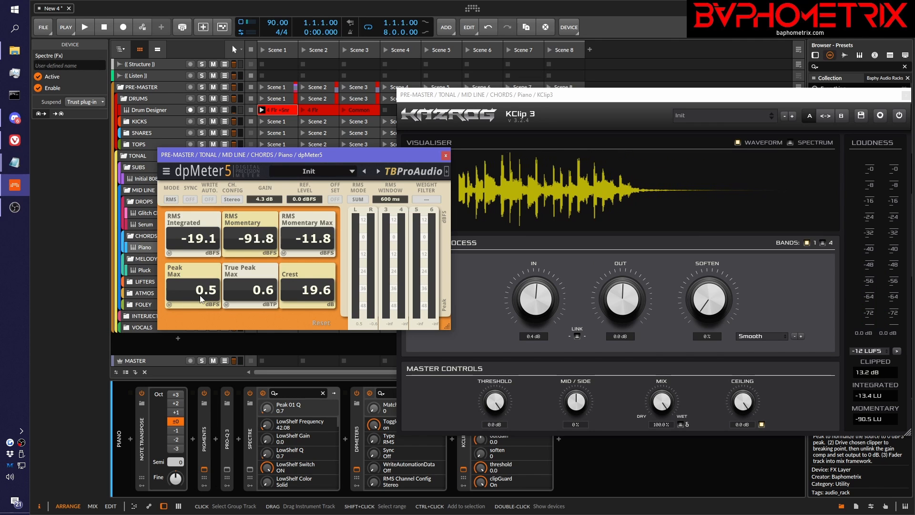
pyautogui.click(170, 305)
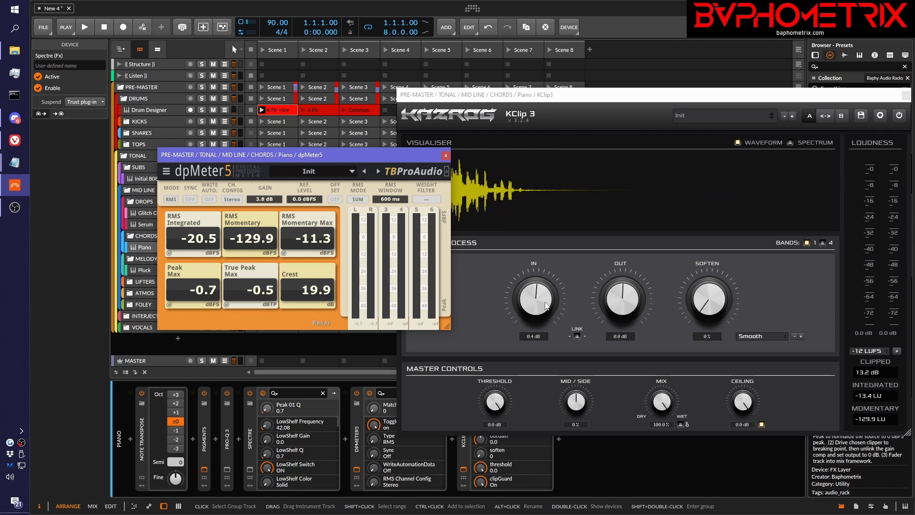
# Step: Audition the Piano over the beat, reset KClip3's input gain and raise it to 0.6 dB
pyautogui.press('space')
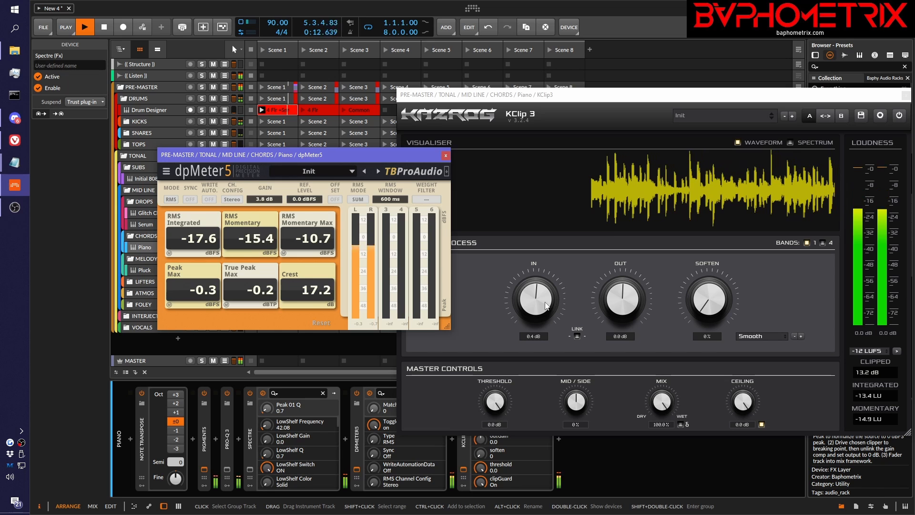
pyautogui.press('space')
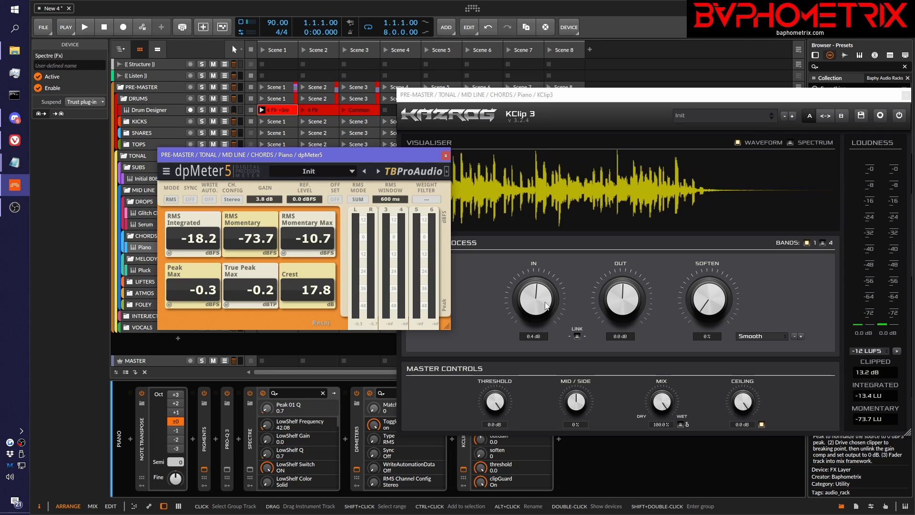
pyautogui.doubleClick(547, 306)
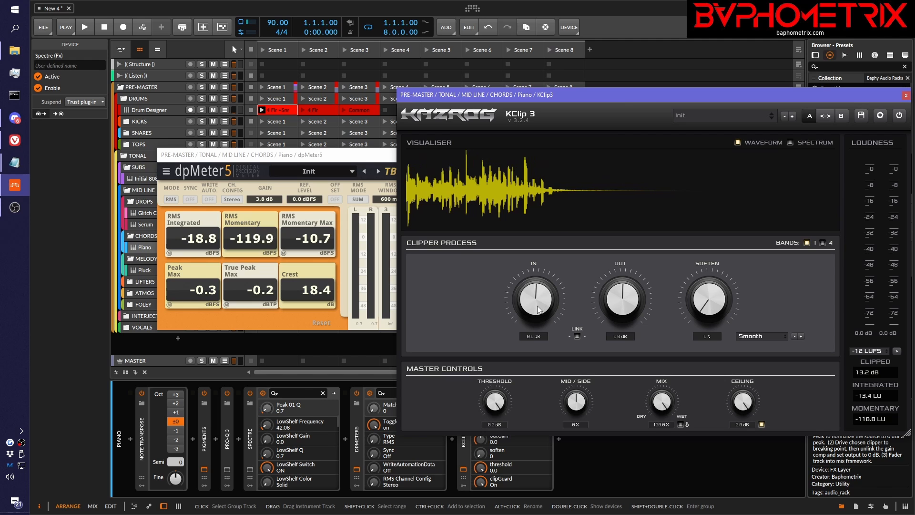
pyautogui.moveTo(538, 309); pyautogui.dragTo(543, 284)
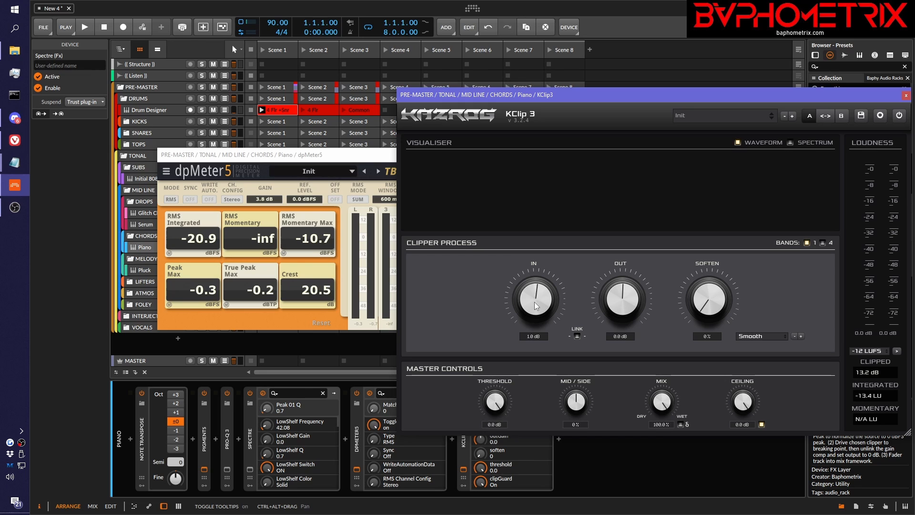
pyautogui.moveTo(534, 302); pyautogui.dragTo(534, 306)
pyautogui.click(906, 96)
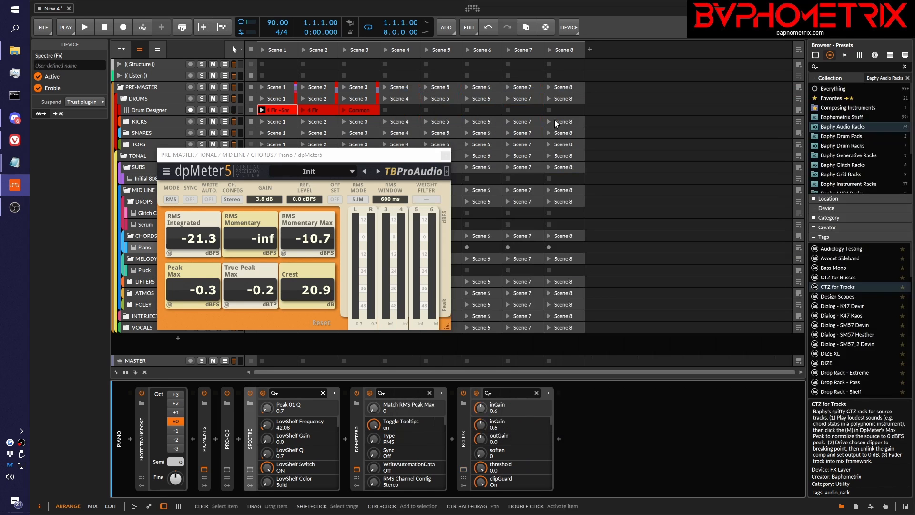
pyautogui.click(445, 156)
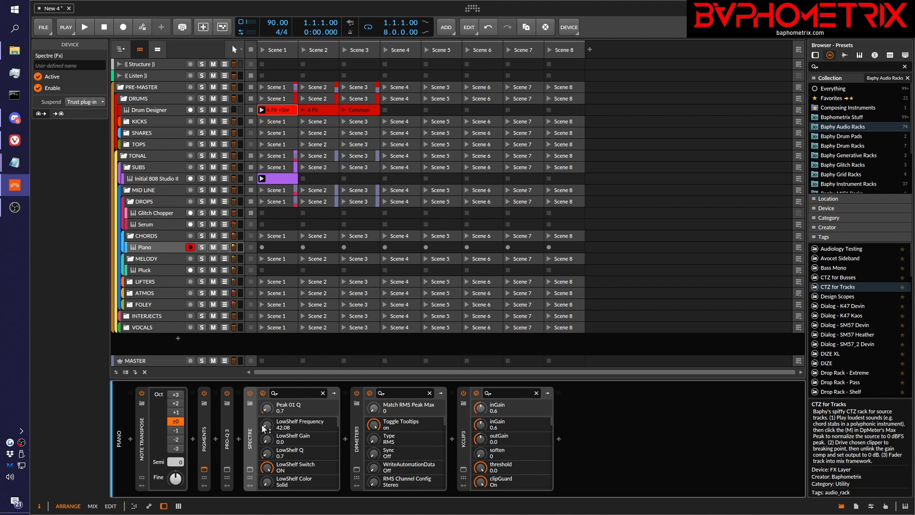
pyautogui.click(248, 441)
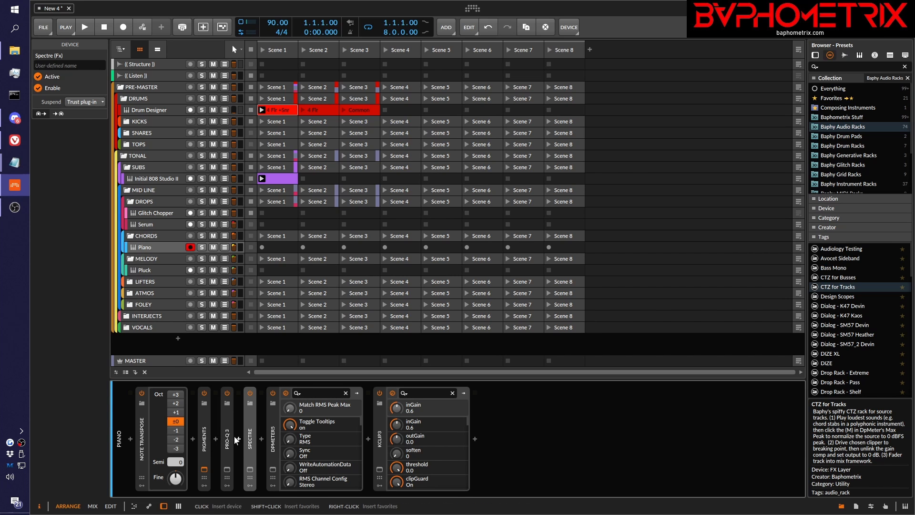
pyautogui.click(271, 470)
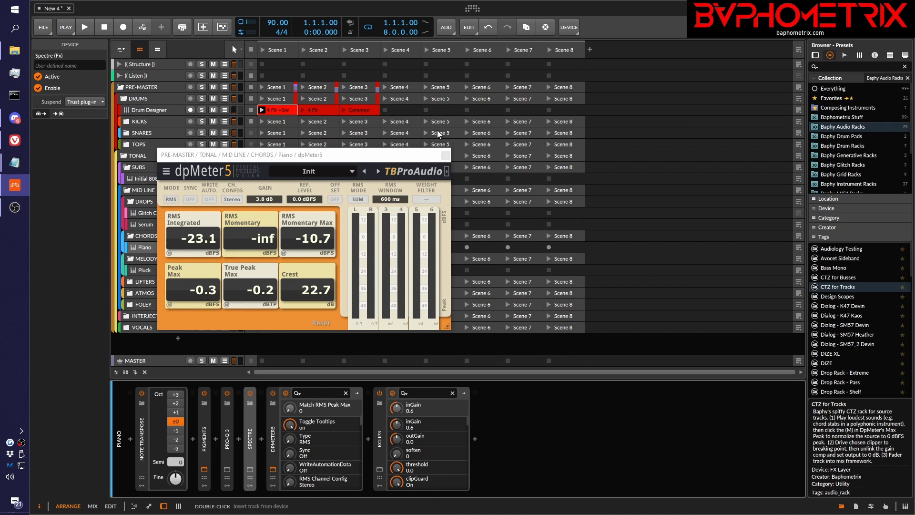
pyautogui.click(446, 156)
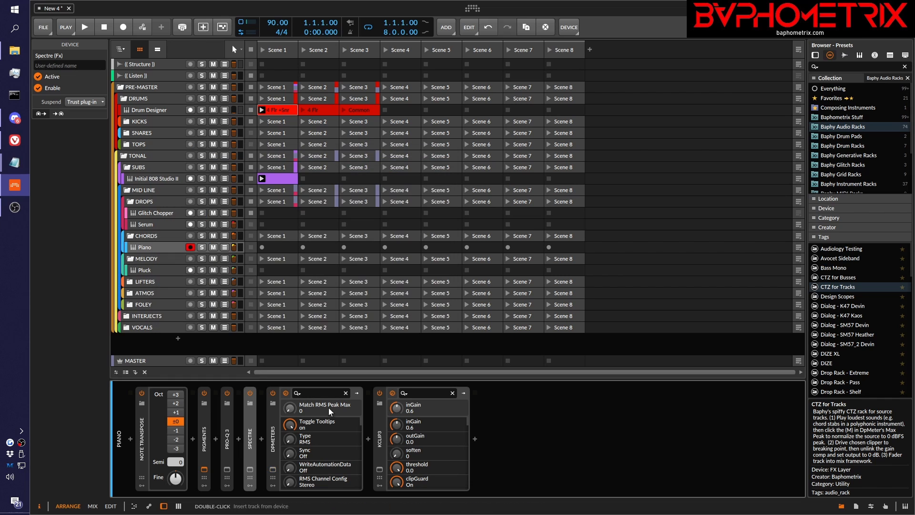
# Step: Group dpMeter5 and KClip3 into an FX Layer container and name it My CTZ RAck
pyautogui.click(276, 439)
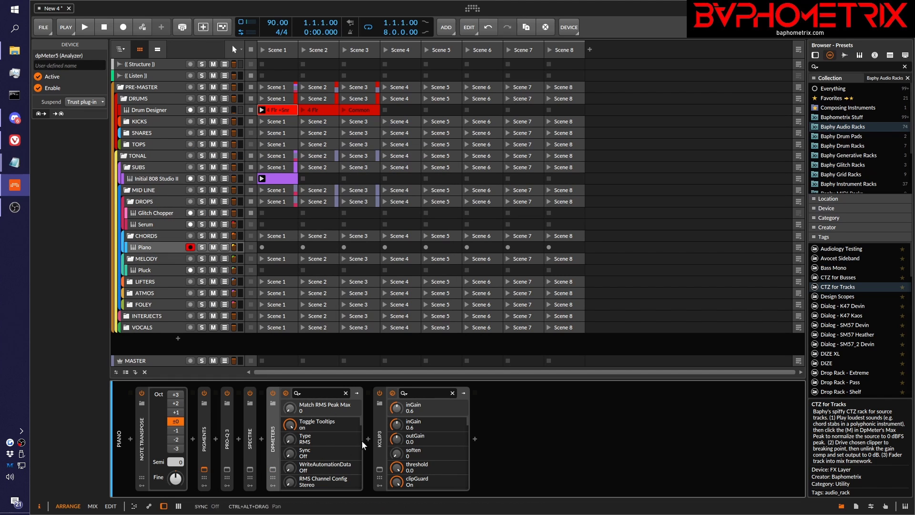
pyautogui.keyDown('shift'); pyautogui.click(381, 442); pyautogui.keyUp('shift')
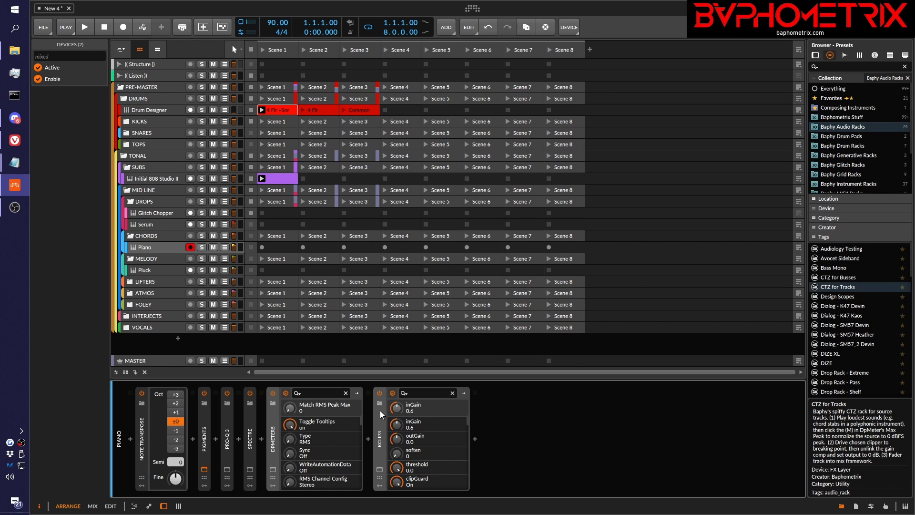
pyautogui.hotkey('ctrl', 'g')
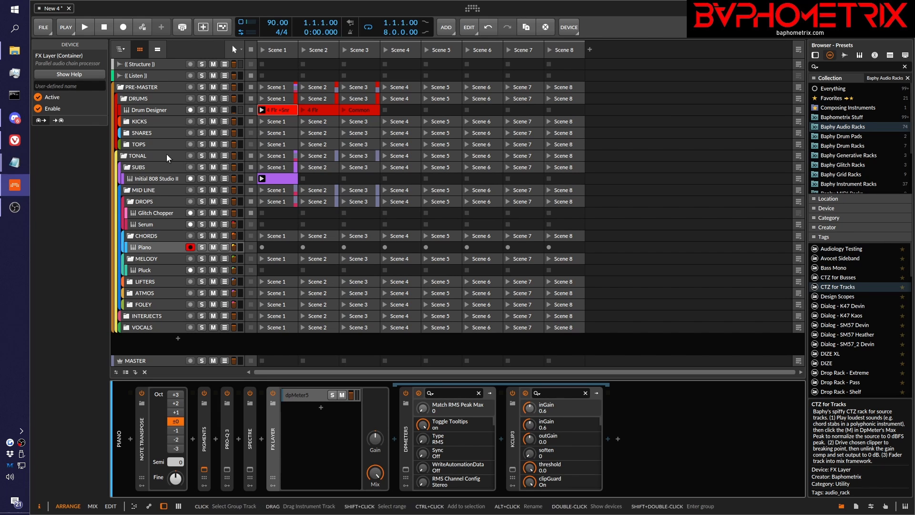
pyautogui.click(80, 86)
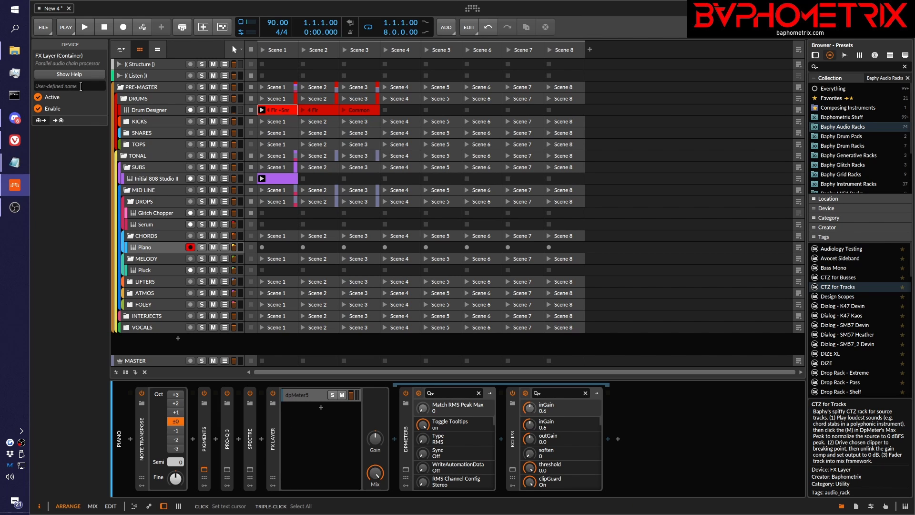
pyautogui.write('My CTZ RAck')
pyautogui.rightClick(279, 439)
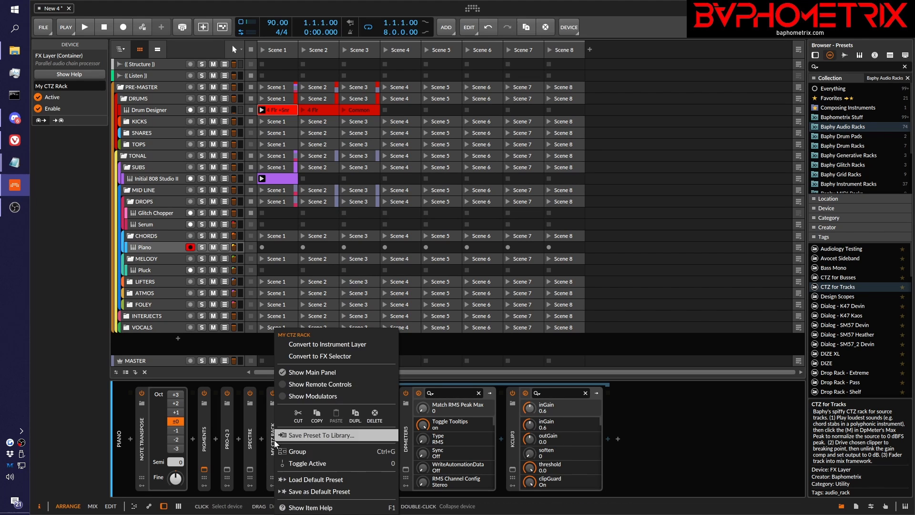
pyautogui.click(304, 436)
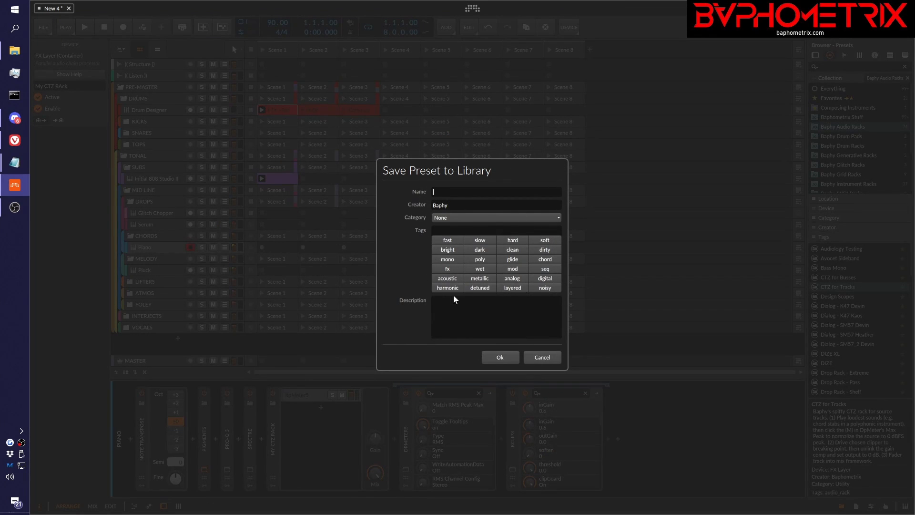
pyautogui.click(545, 356)
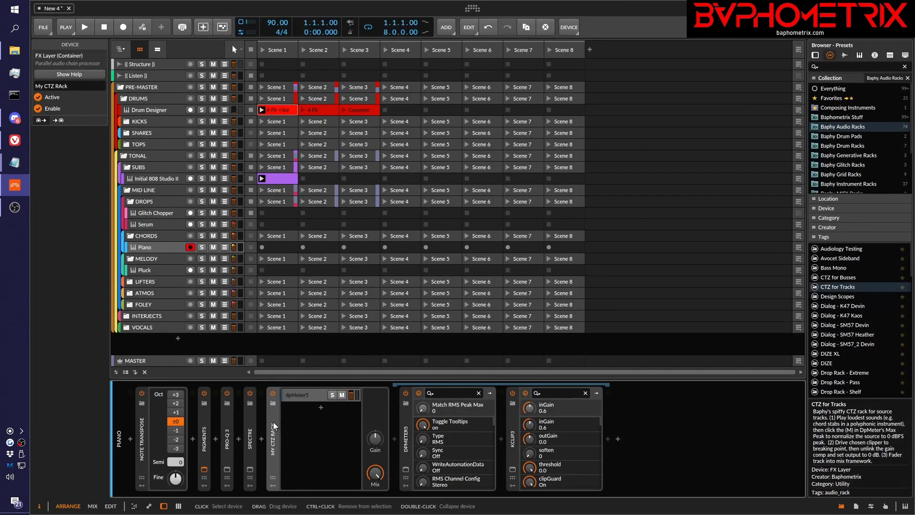
pyautogui.press('Delete')
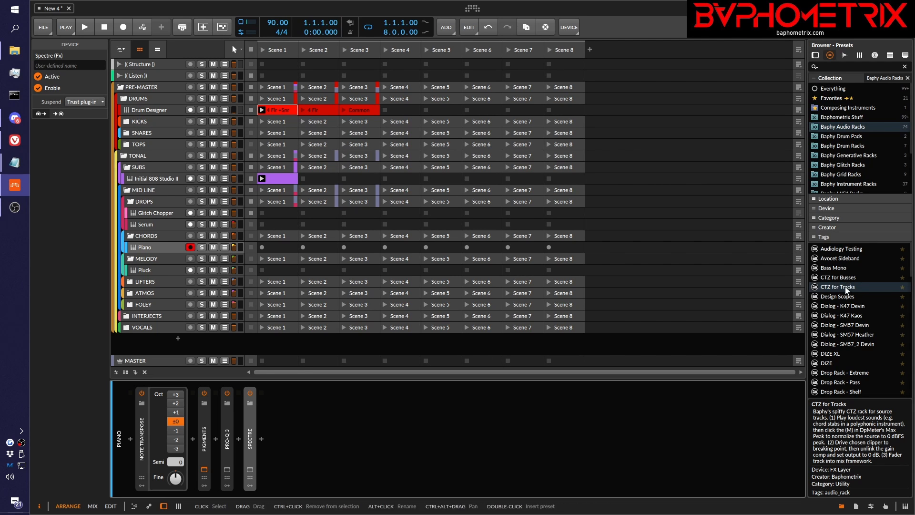
pyautogui.moveTo(839, 286); pyautogui.dragTo(403, 422)
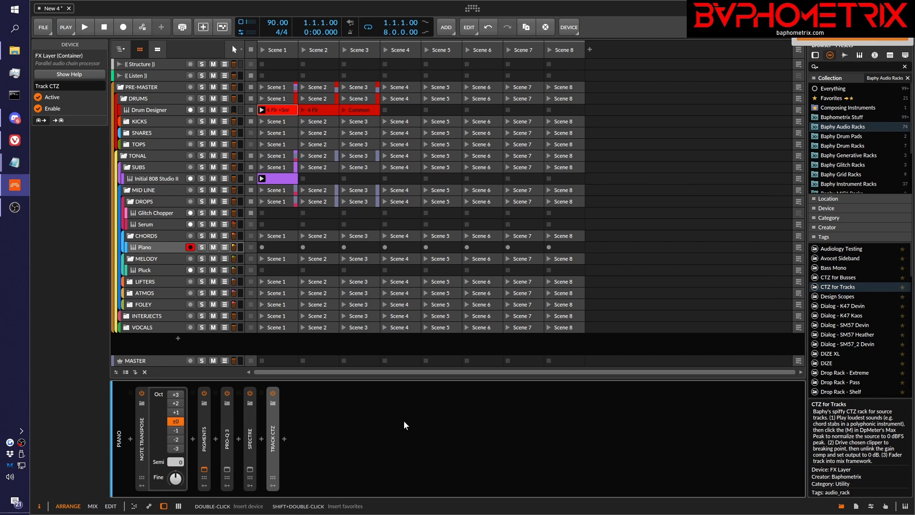
# Step: Expand the Track CTZ rack and its layer to examine the devices inside, including a brief look at the dpMeter5 window
pyautogui.doubleClick(275, 437)
pyautogui.click(306, 400)
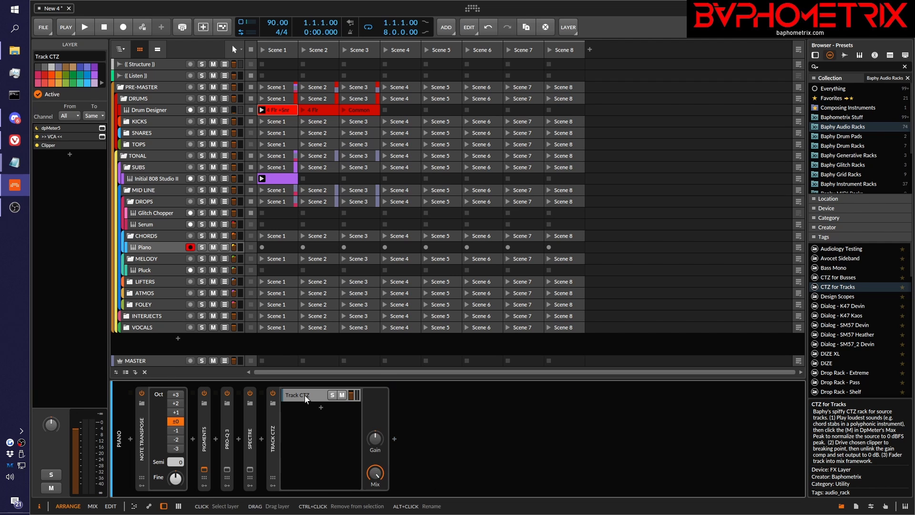
pyautogui.click(406, 468)
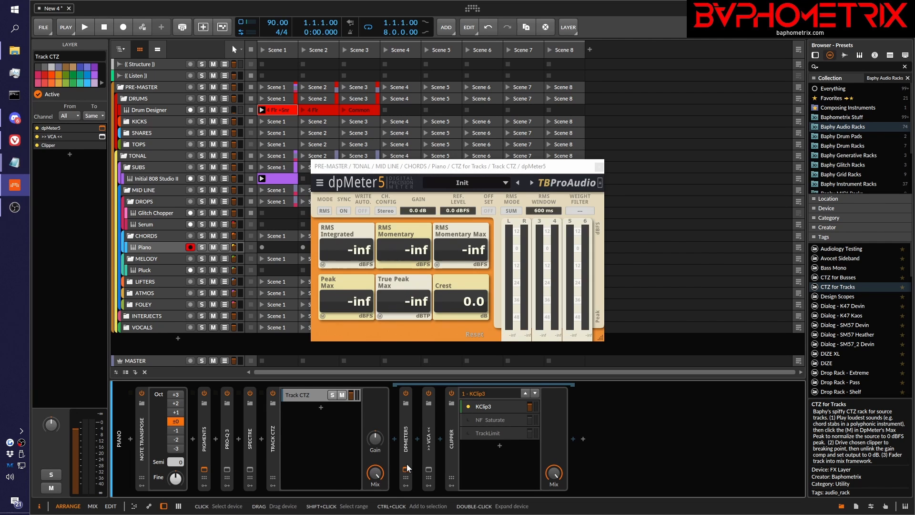
pyautogui.click(406, 469)
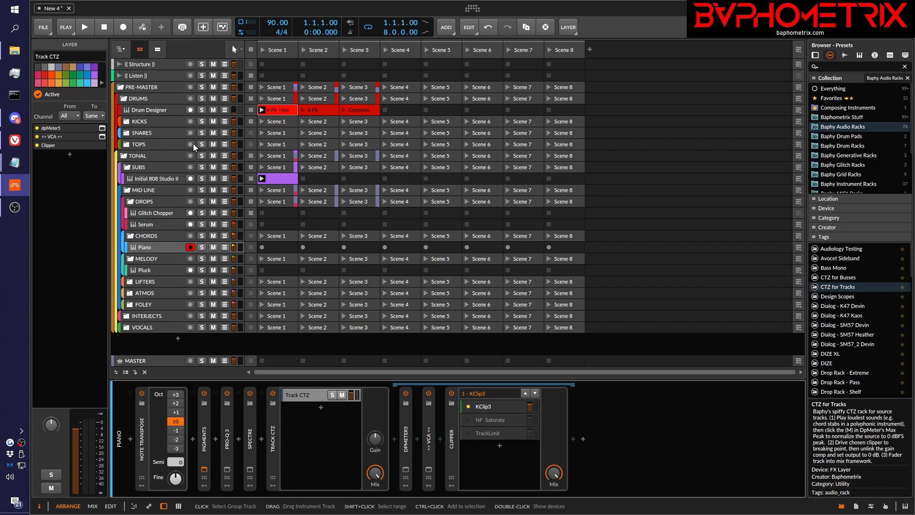
# Step: Show the mixer view and highlight "Clipping on your busses (and handling Aux Returns & Master Bus)" in the Notepad topic list placed over it
pyautogui.hotkey('alt', '2')
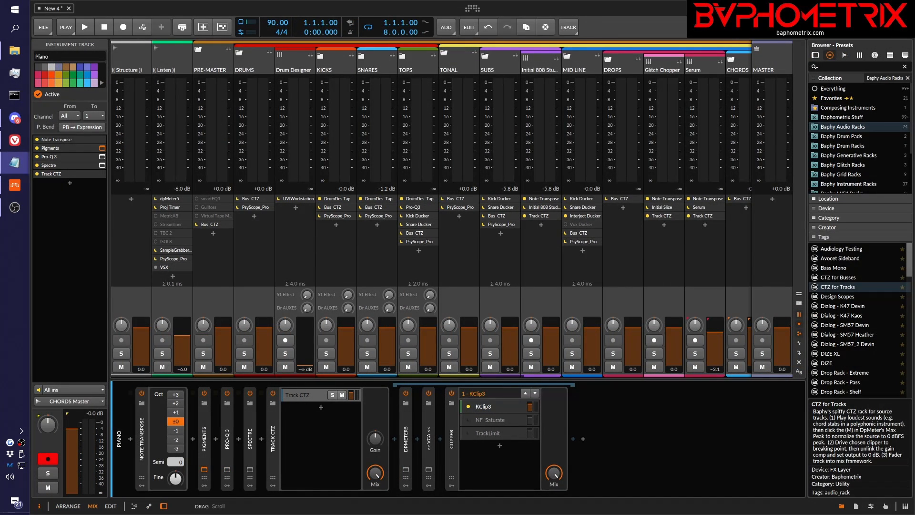
pyautogui.moveTo(914, 50); pyautogui.dragTo(470, 47)
pyautogui.scroll(1, 531, 164)
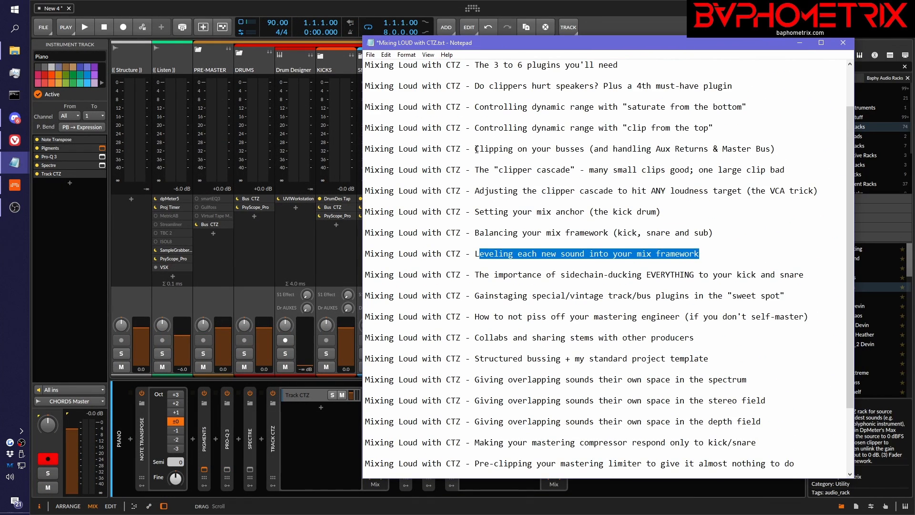
pyautogui.moveTo(476, 150); pyautogui.dragTo(724, 149)
pyautogui.hotkey('shift', 'Home')
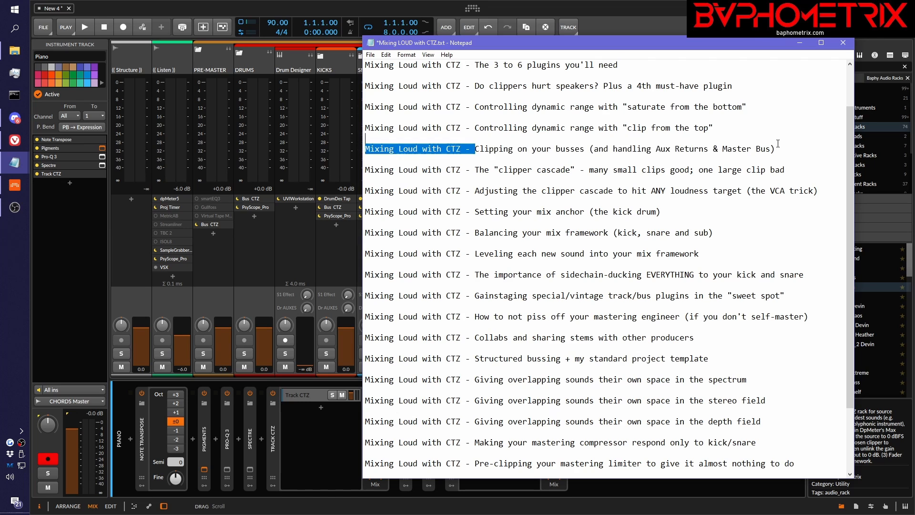
pyautogui.hotkey('shift', 'End')
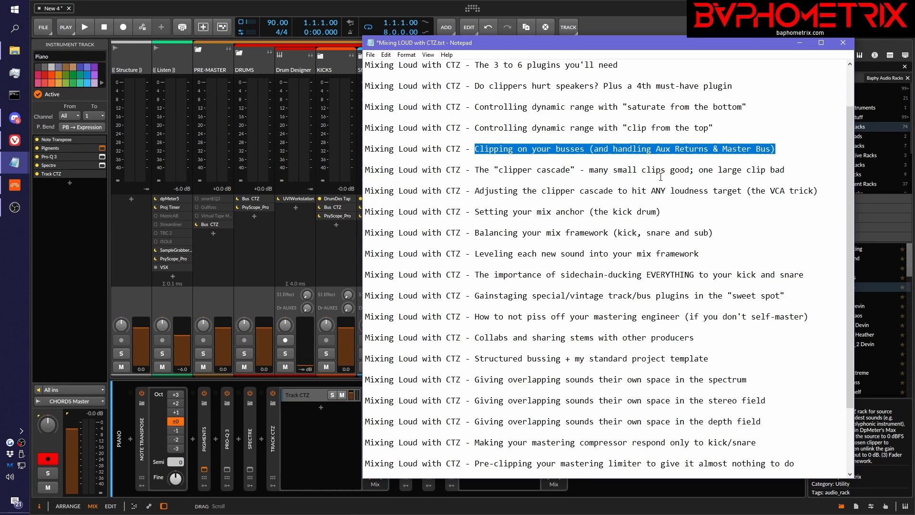